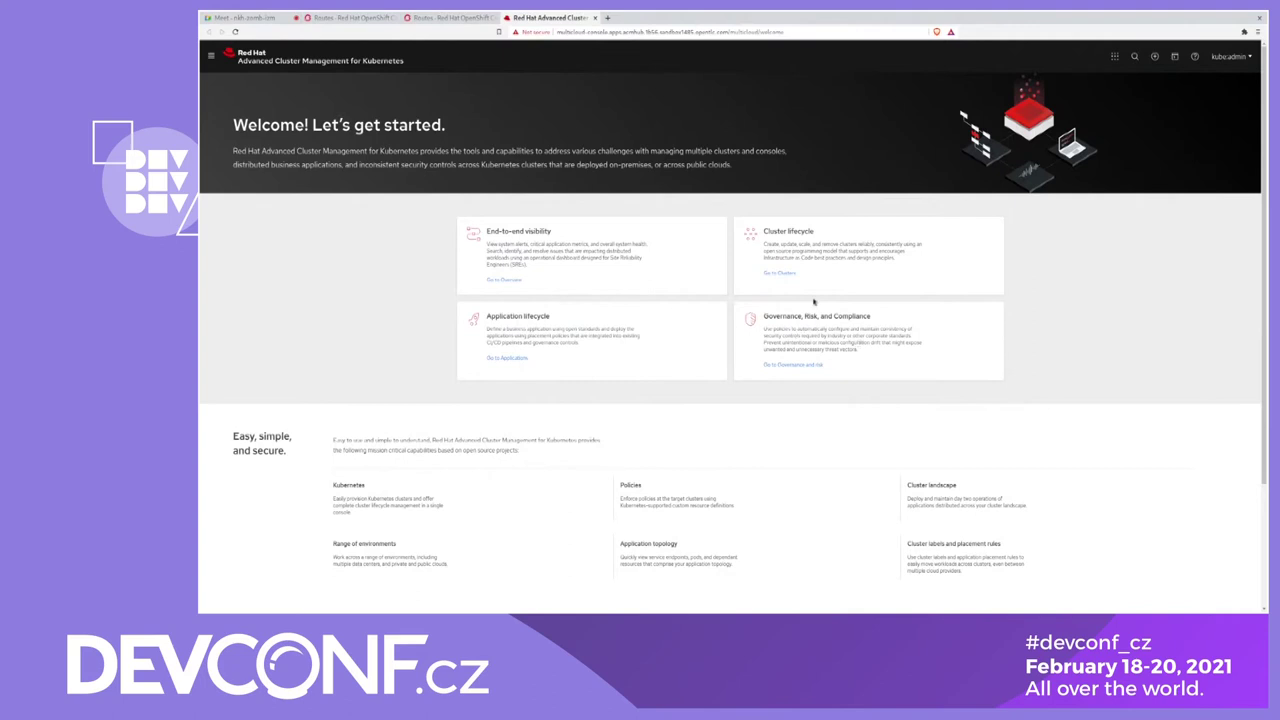
Go to the Clusters list and check the upgrade versions offered for bm-managed-1 and the options for adding a cluster.
left_click(785, 275)
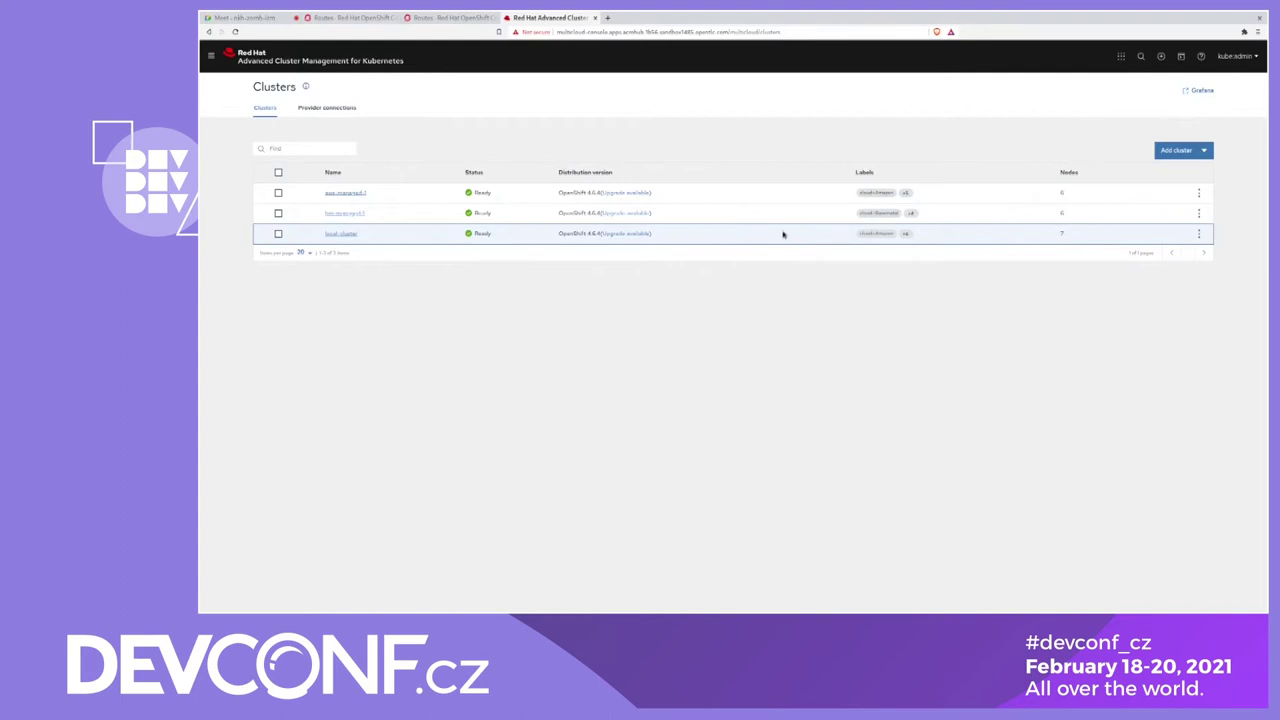
left_click(637, 213)
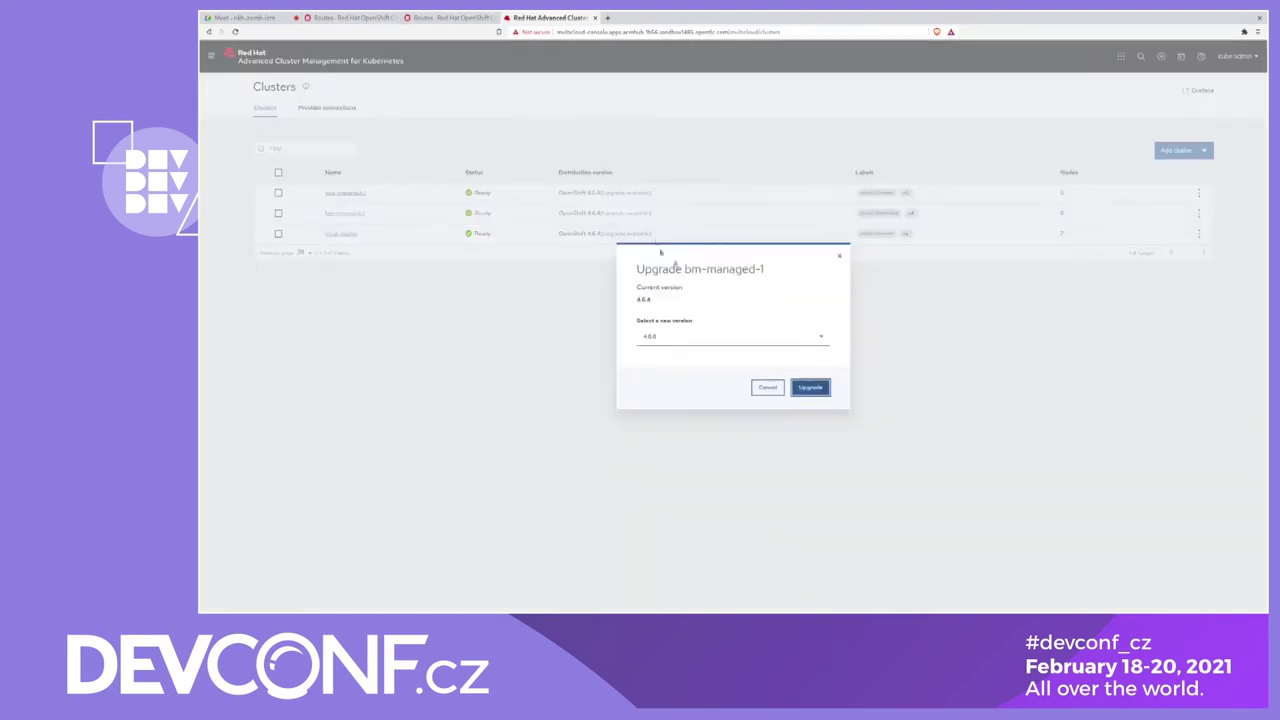
left_click(749, 340)
left_click(749, 340)
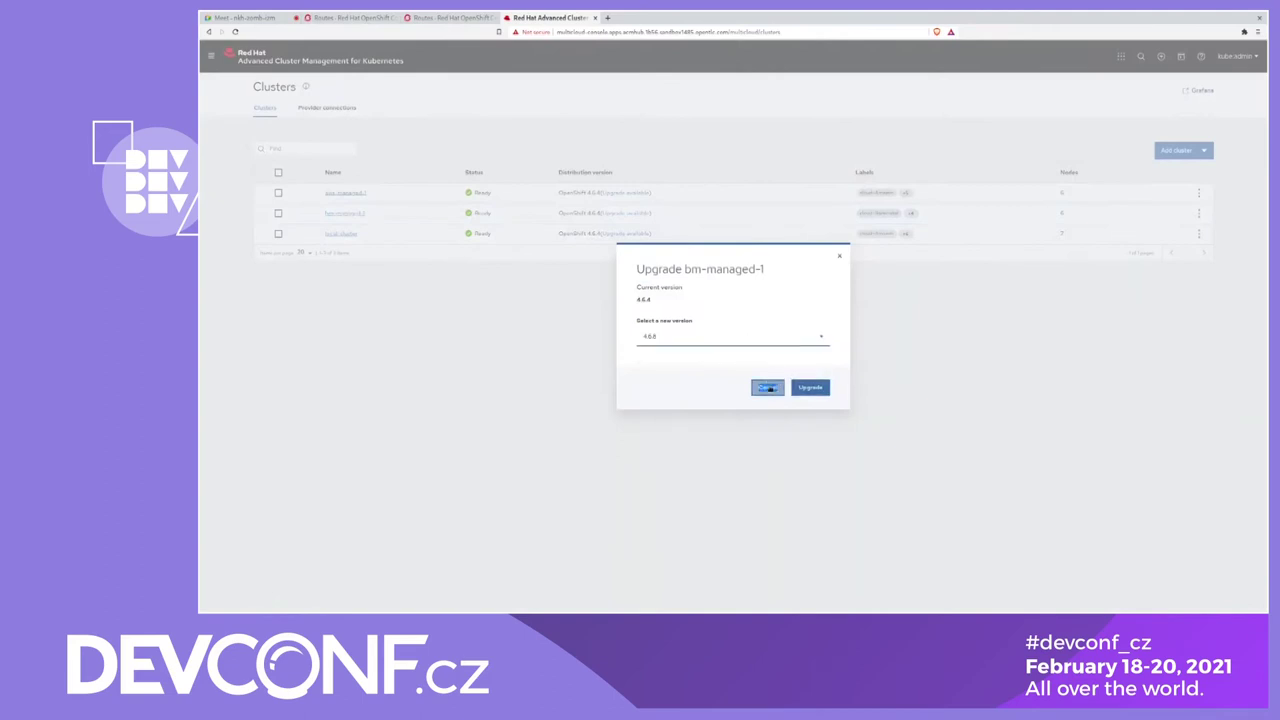
left_click(767, 387)
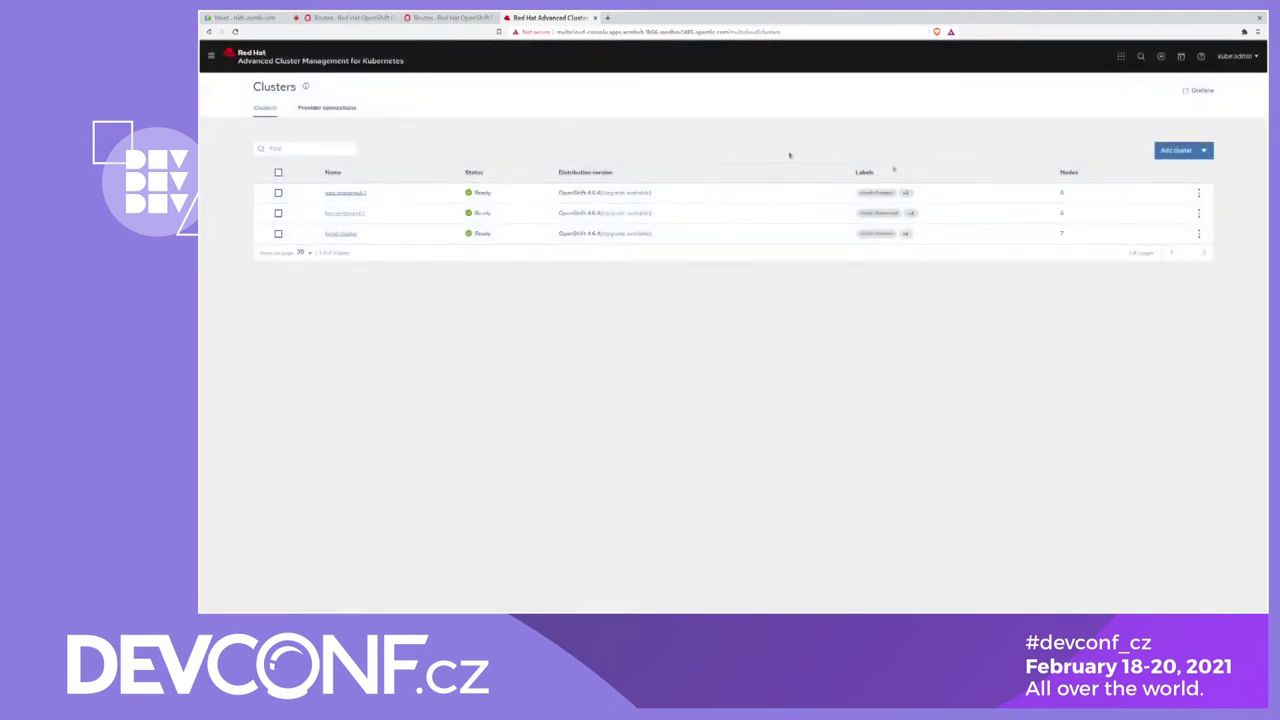
left_click(1205, 155)
left_click(1184, 300)
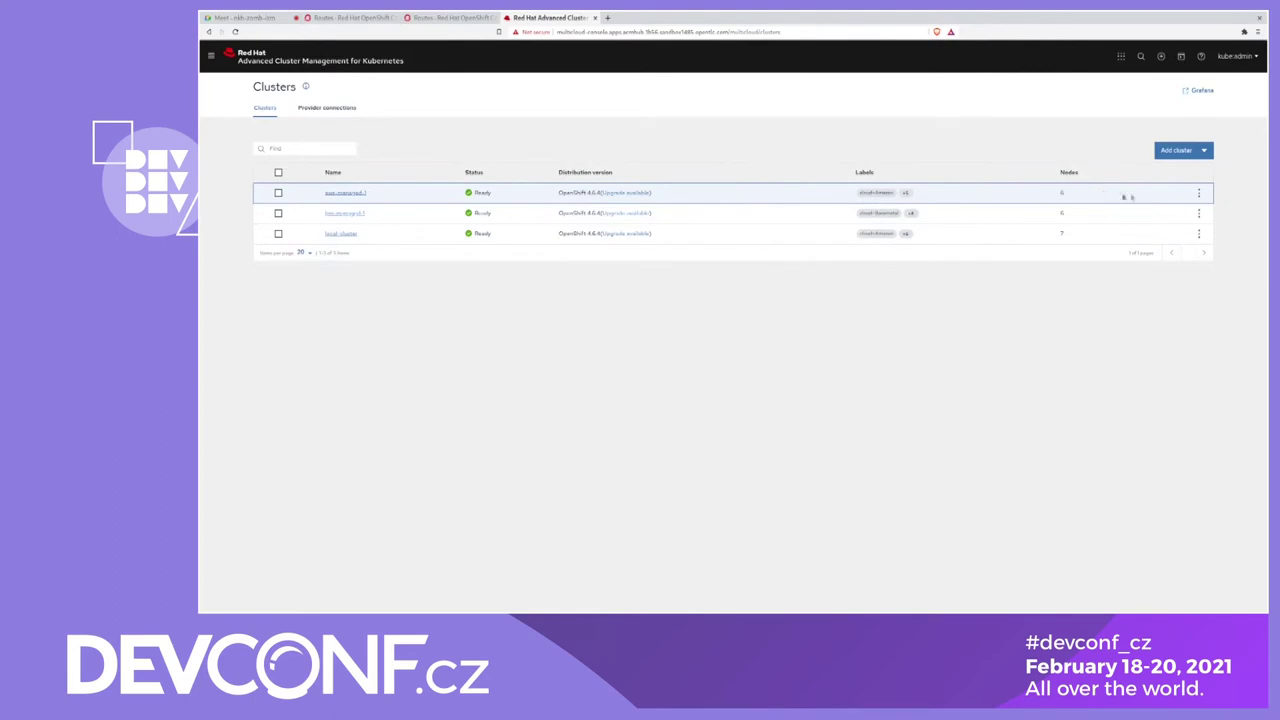
View the details of the aws-managed-1 cluster and its configuration download options, and return to the cluster list.
left_click(354, 192)
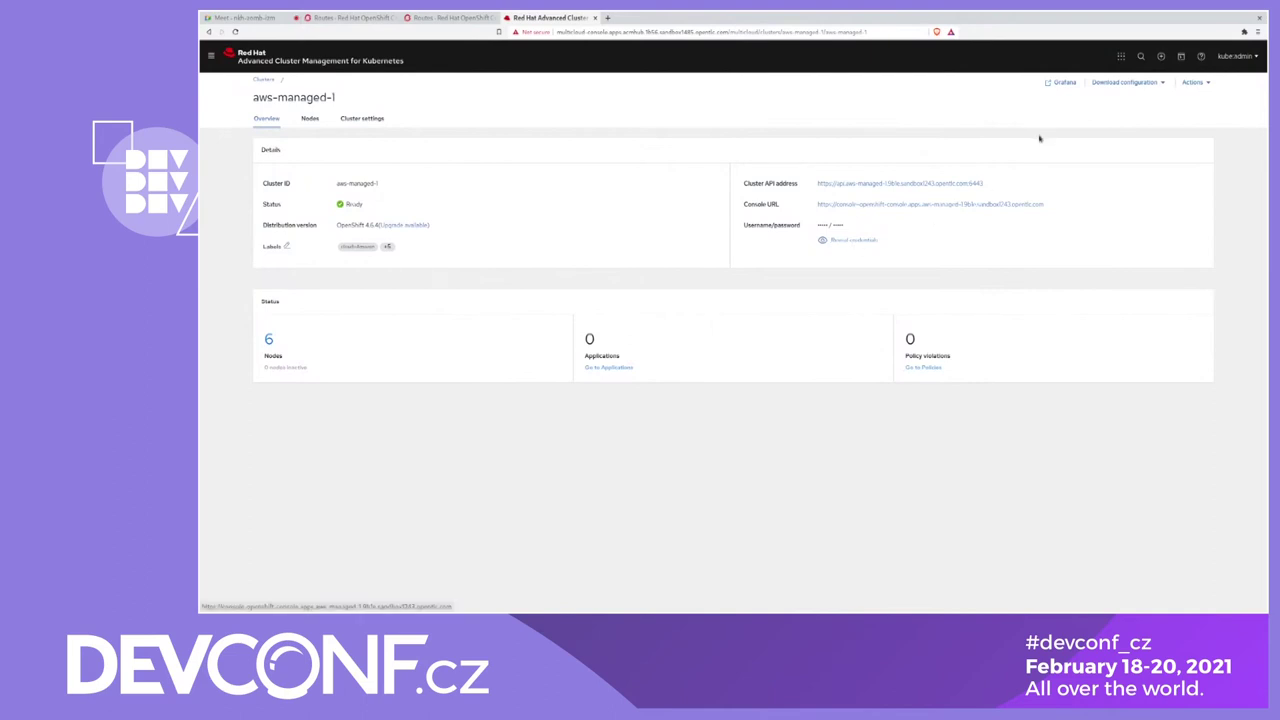
left_click(1112, 83)
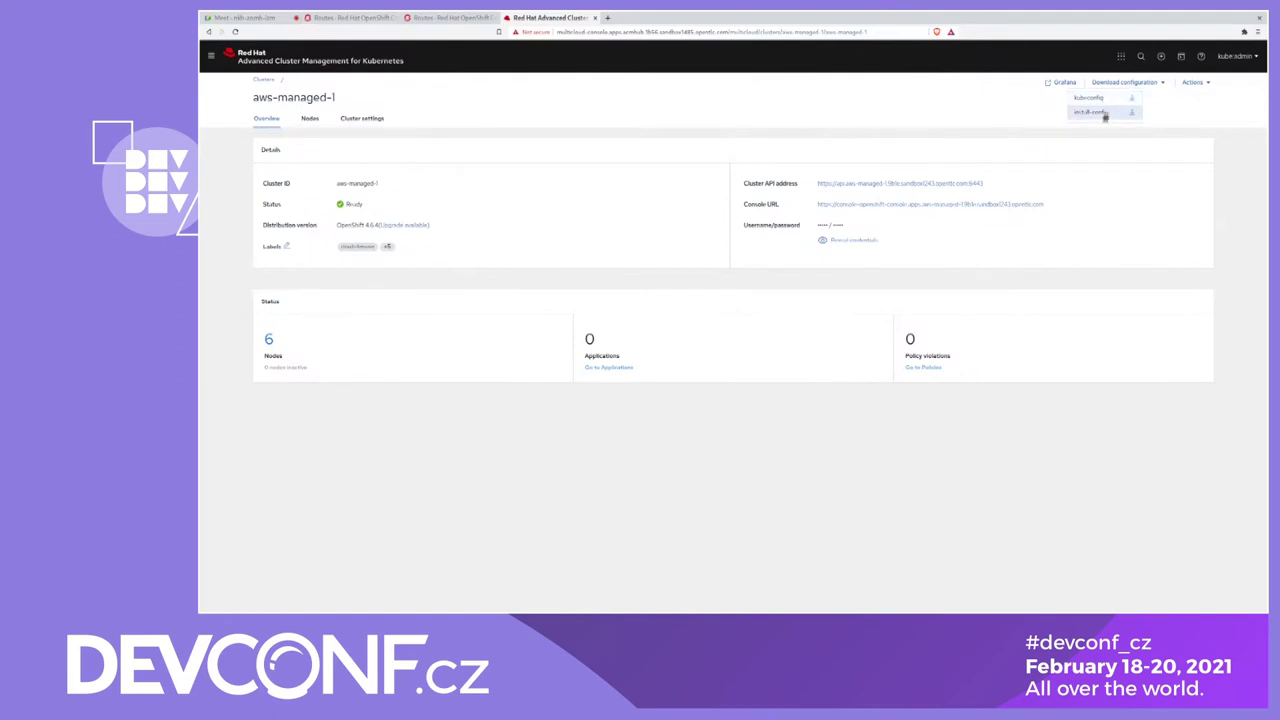
left_click(209, 32)
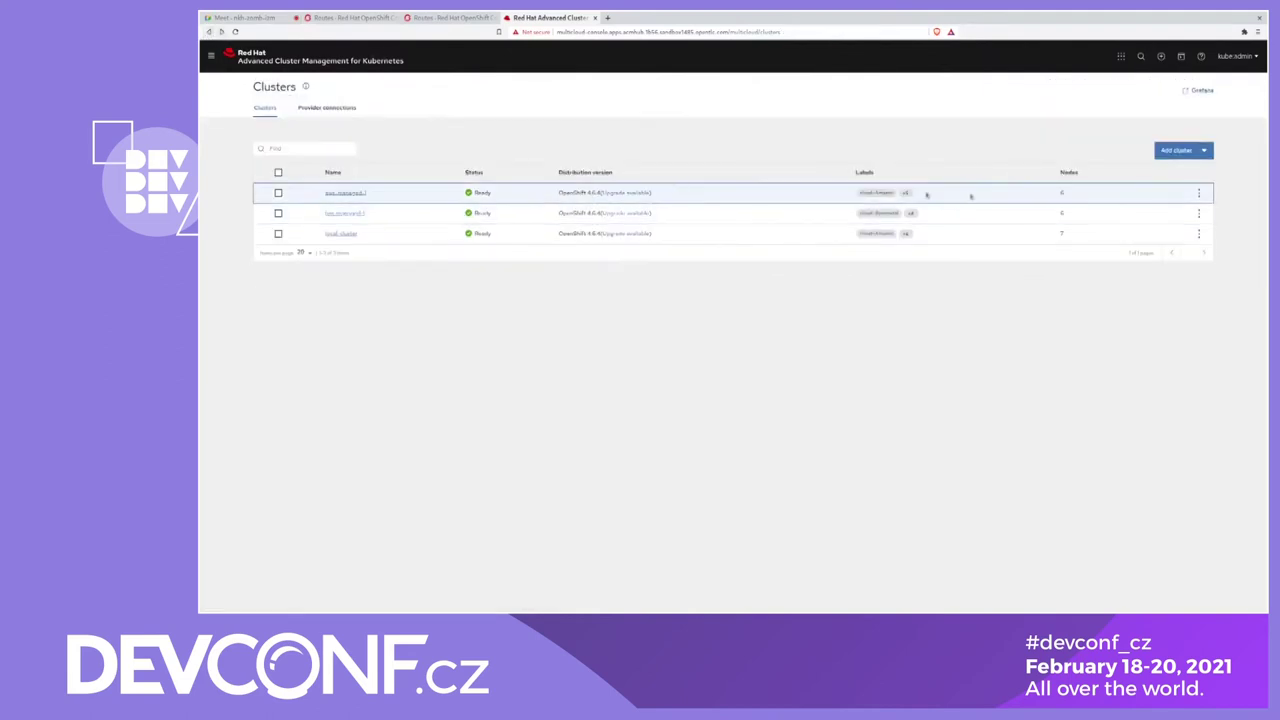
Compare the actions available for the aws-managed-1 and bm-managed-1 clusters without running any of them.
left_click(1198, 194)
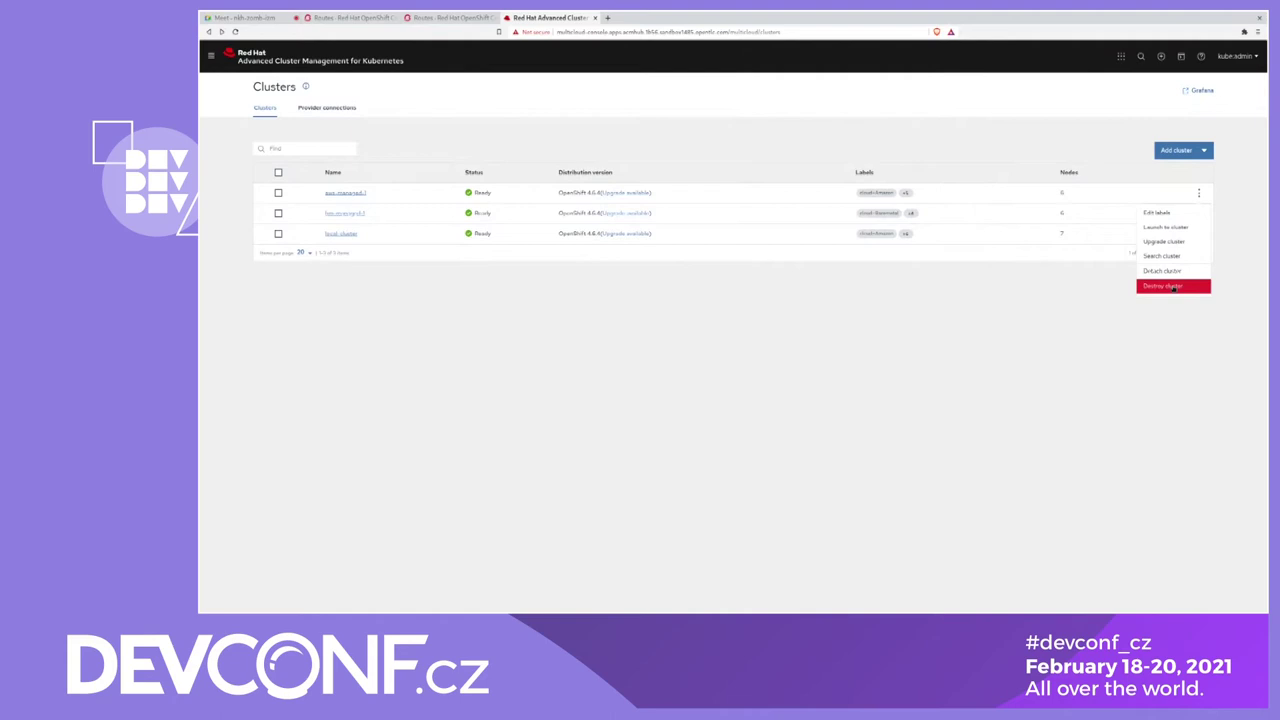
left_click(1141, 330)
left_click(1198, 214)
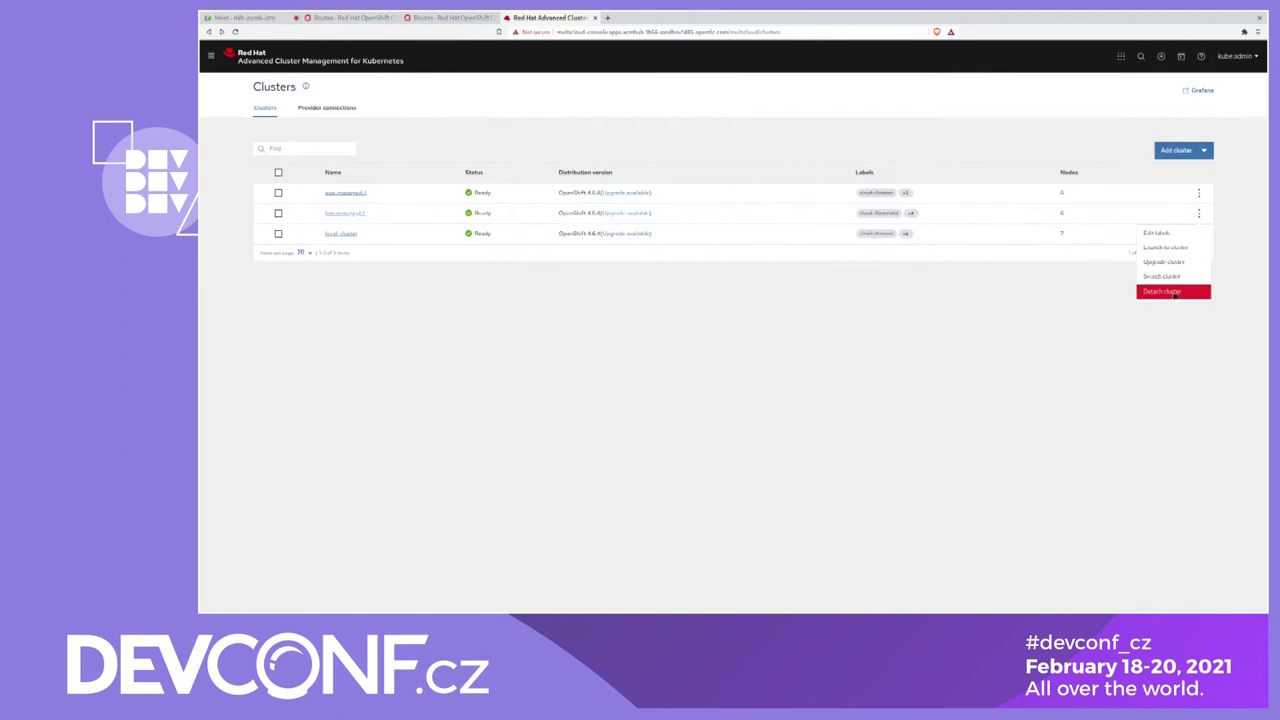
left_click(1090, 287)
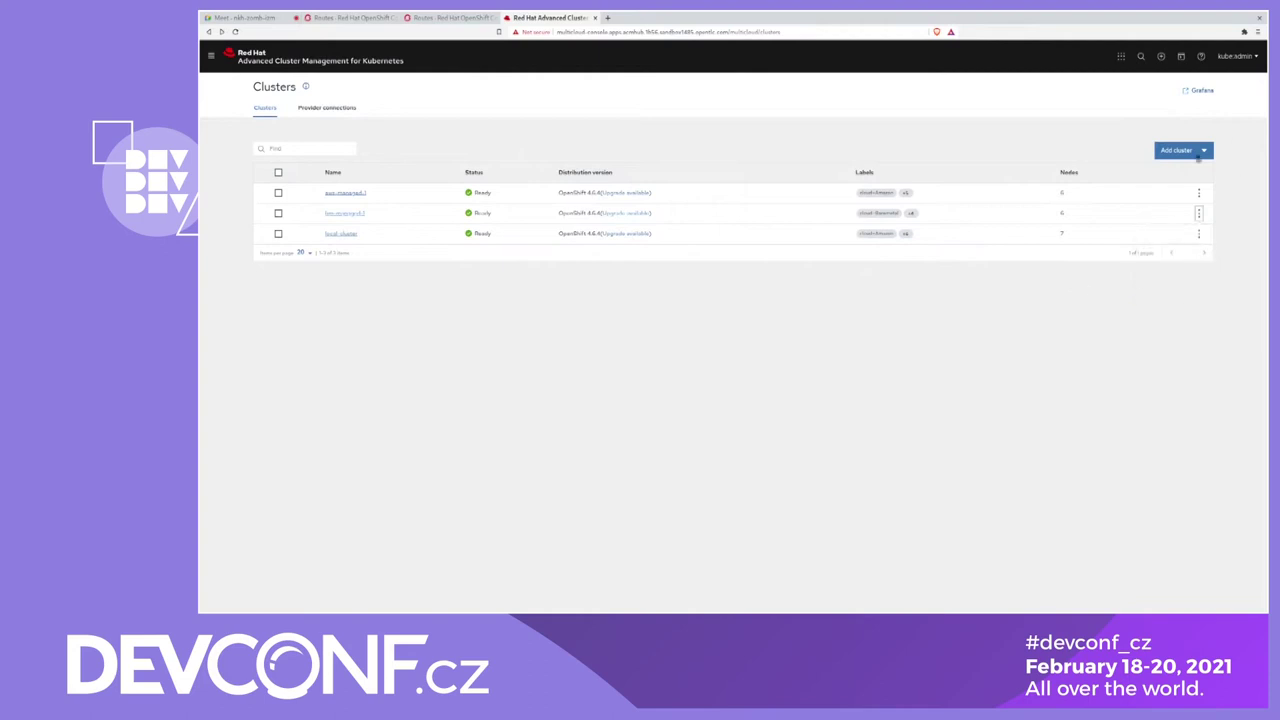
Fill in the import form for an existing cluster with a cluster name and GCP as the cloud, and discard it.
left_click(1195, 152)
left_click(1189, 186)
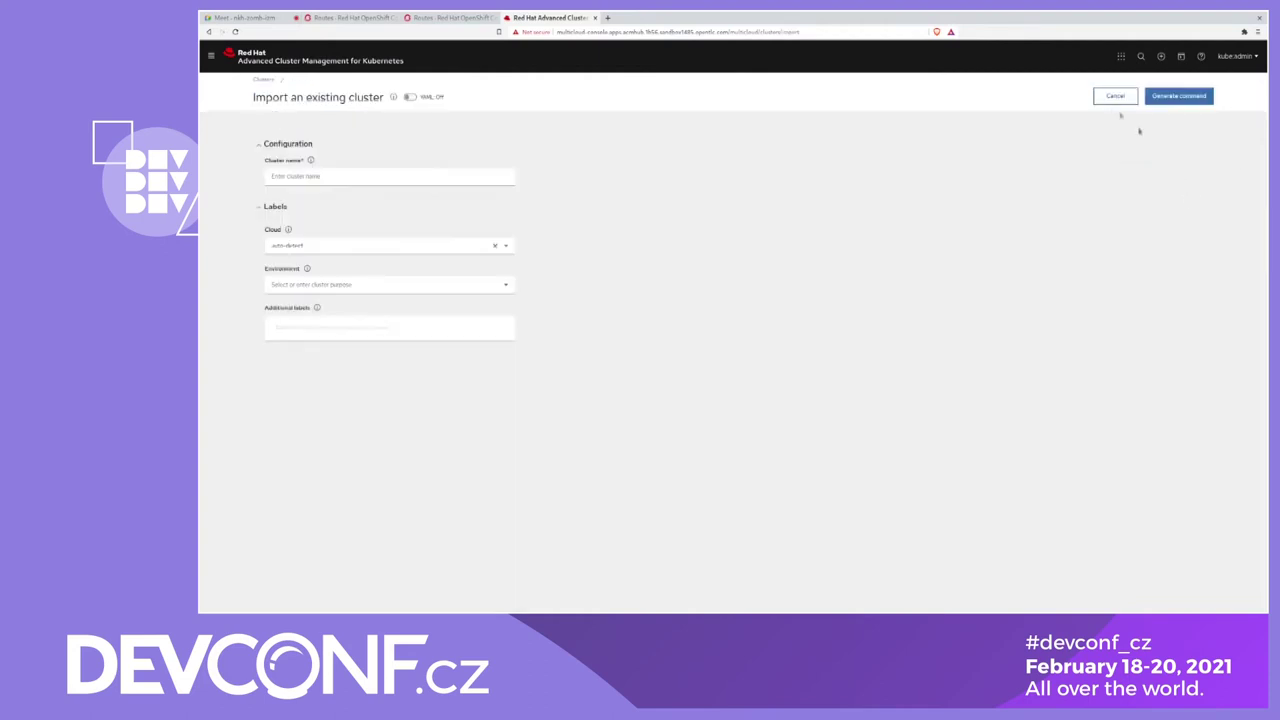
left_click(462, 175)
type("andre")
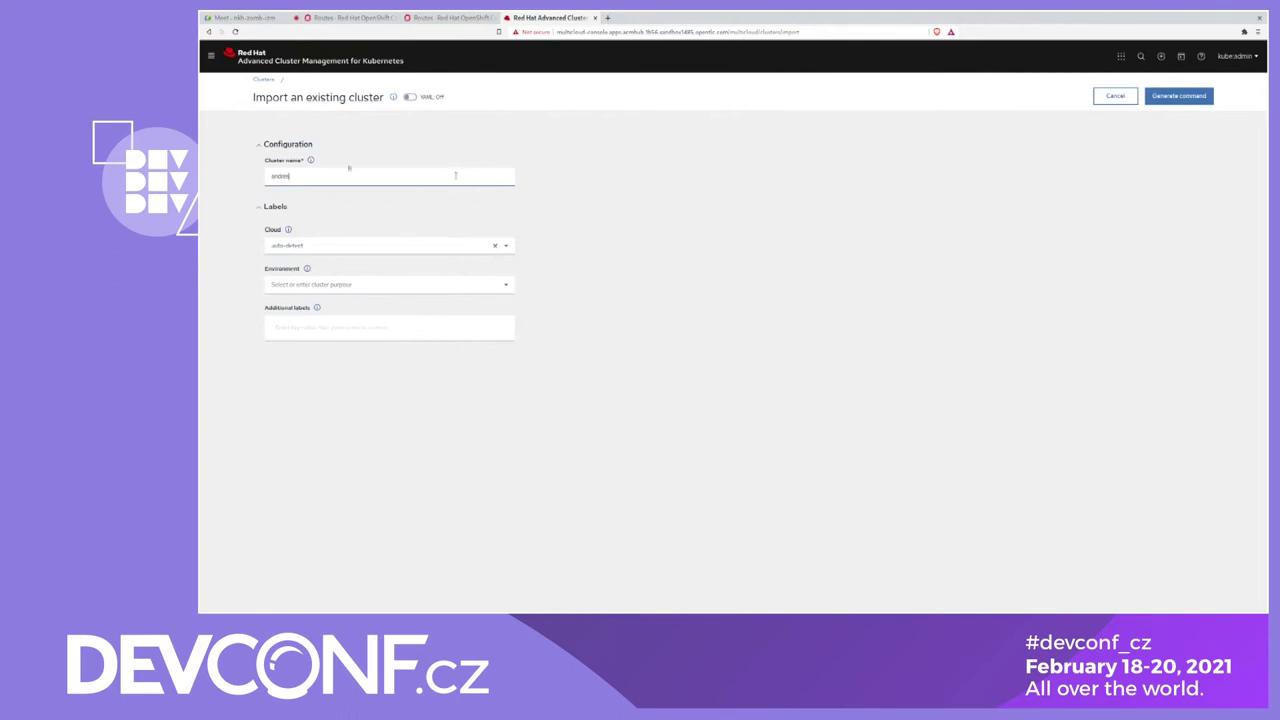
left_click(358, 245)
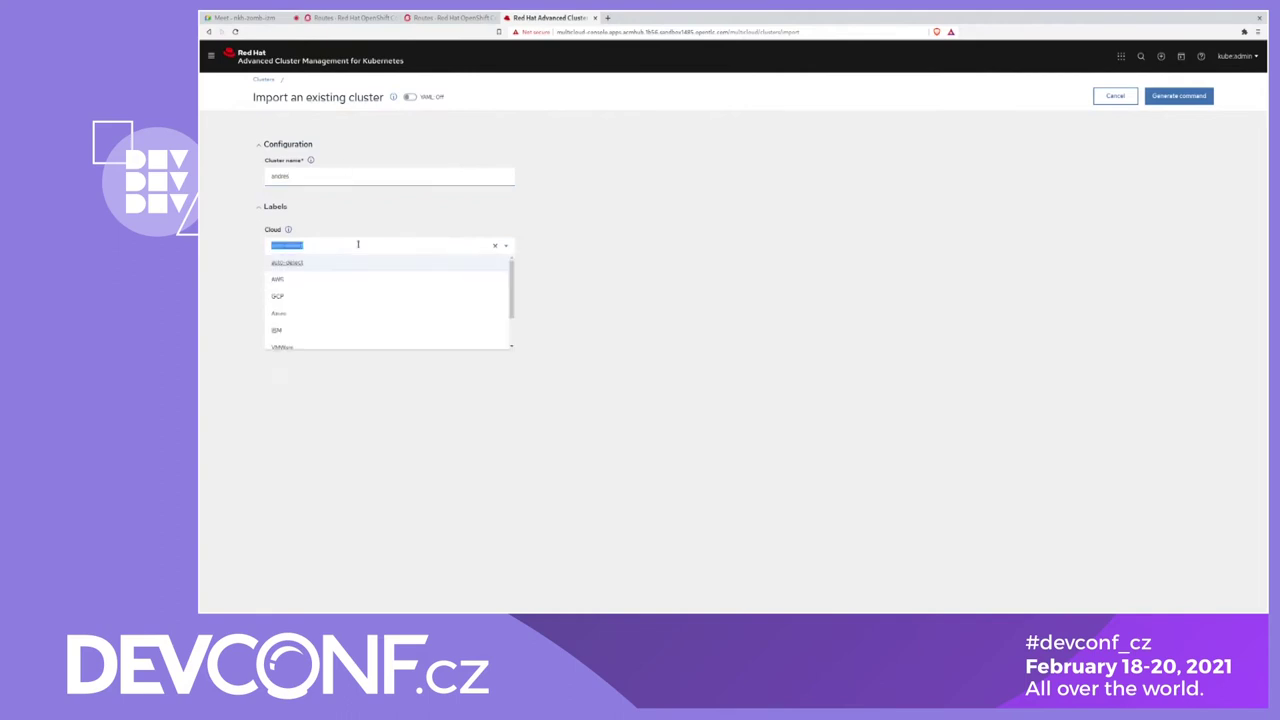
left_click(355, 297)
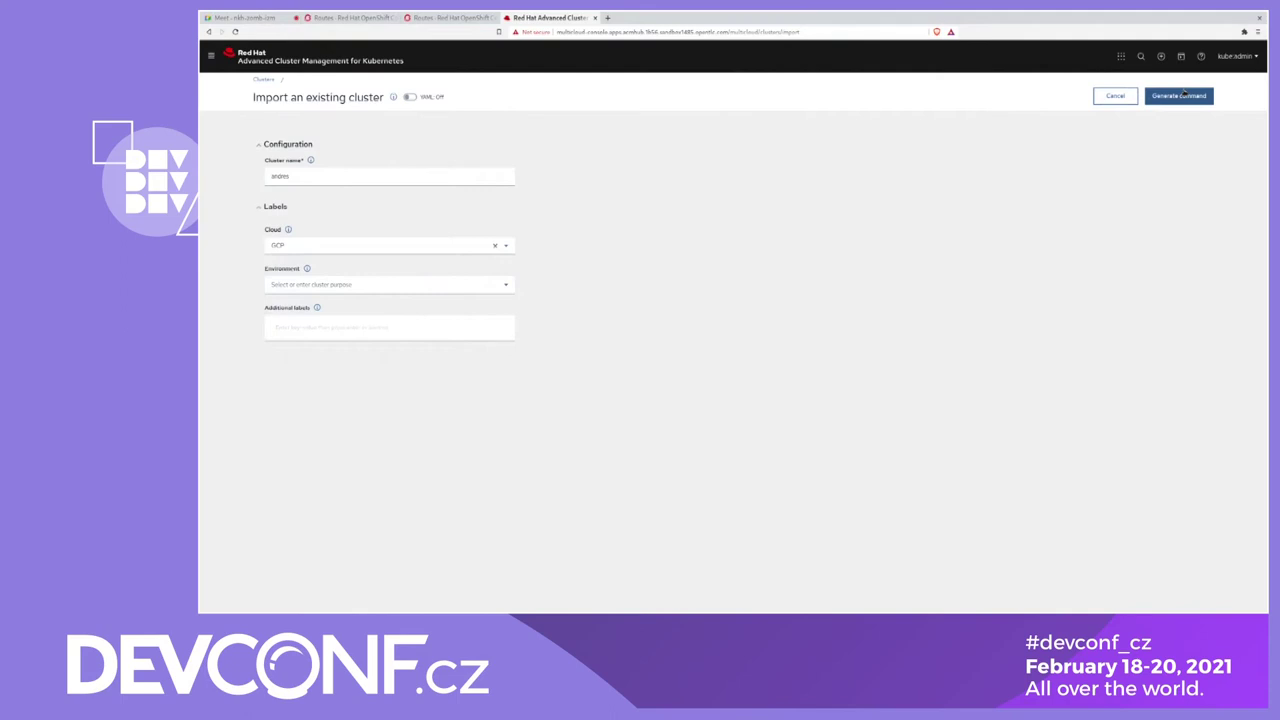
left_click(1115, 96)
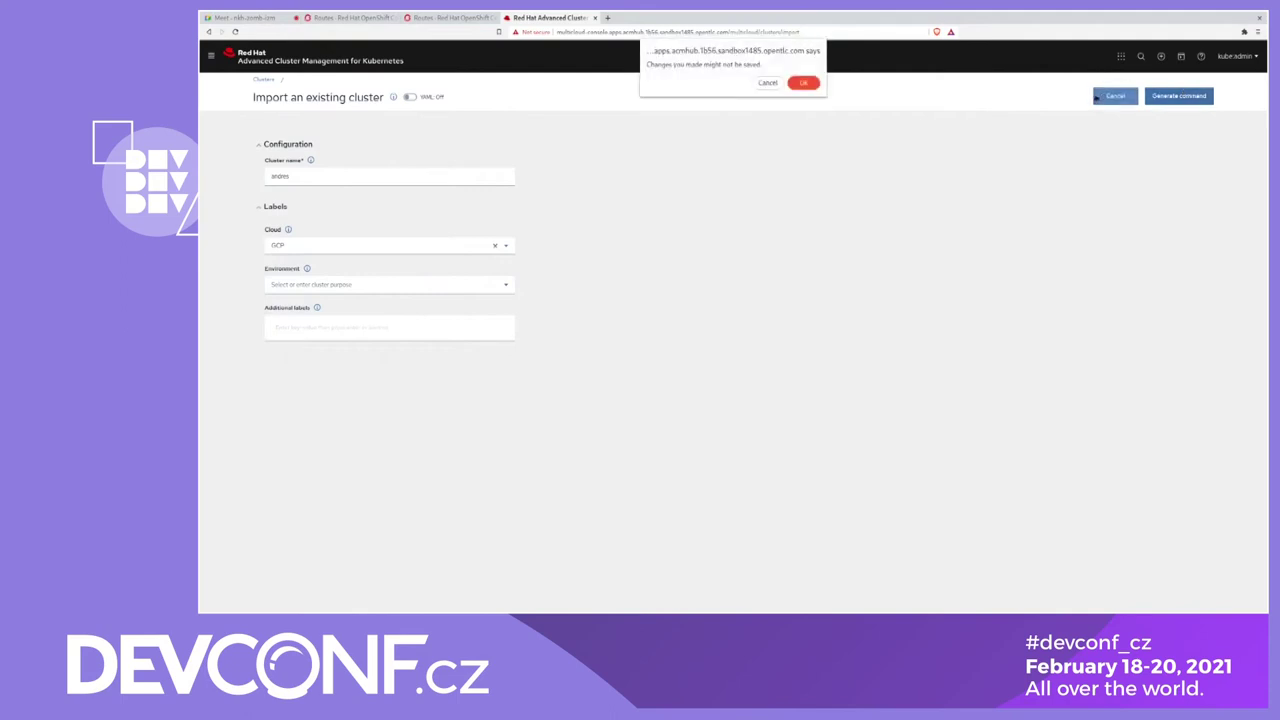
left_click(803, 83)
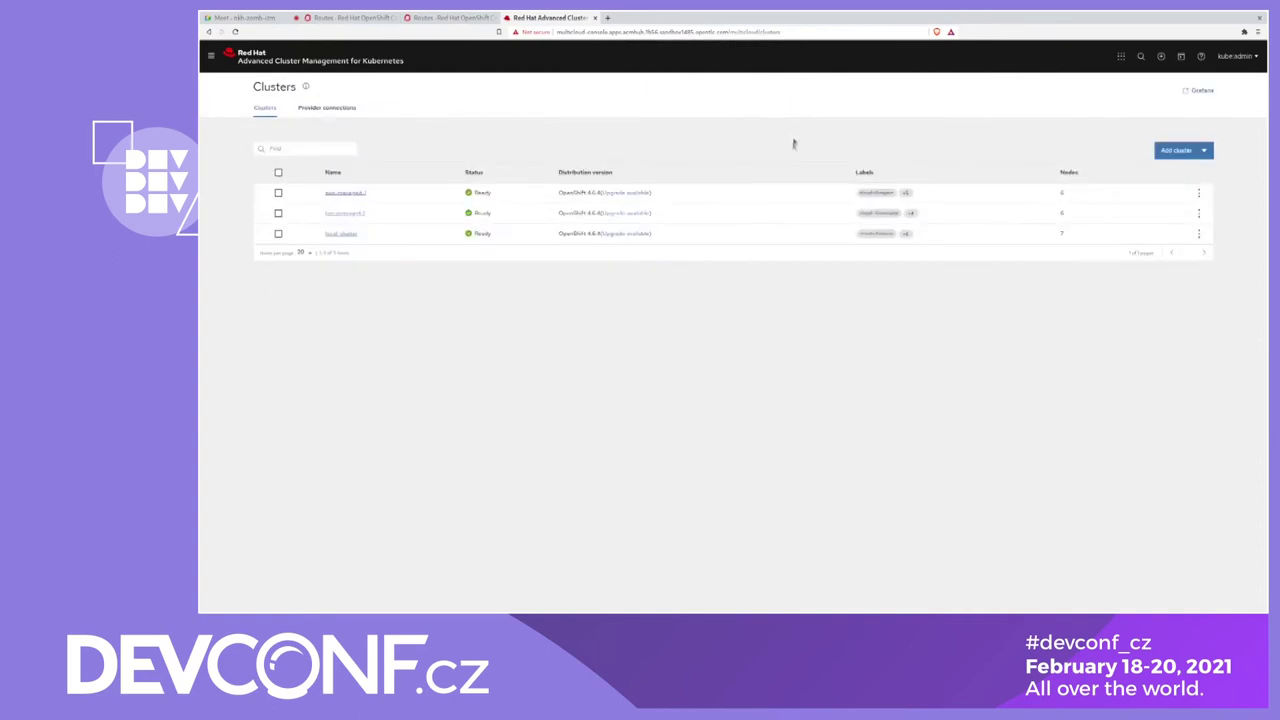
Fill in a new Red Hat OpenShift cluster named gcp-1 on Google Cloud with the 4.6.1-x86_64 release image.
left_click(1185, 153)
left_click(1181, 168)
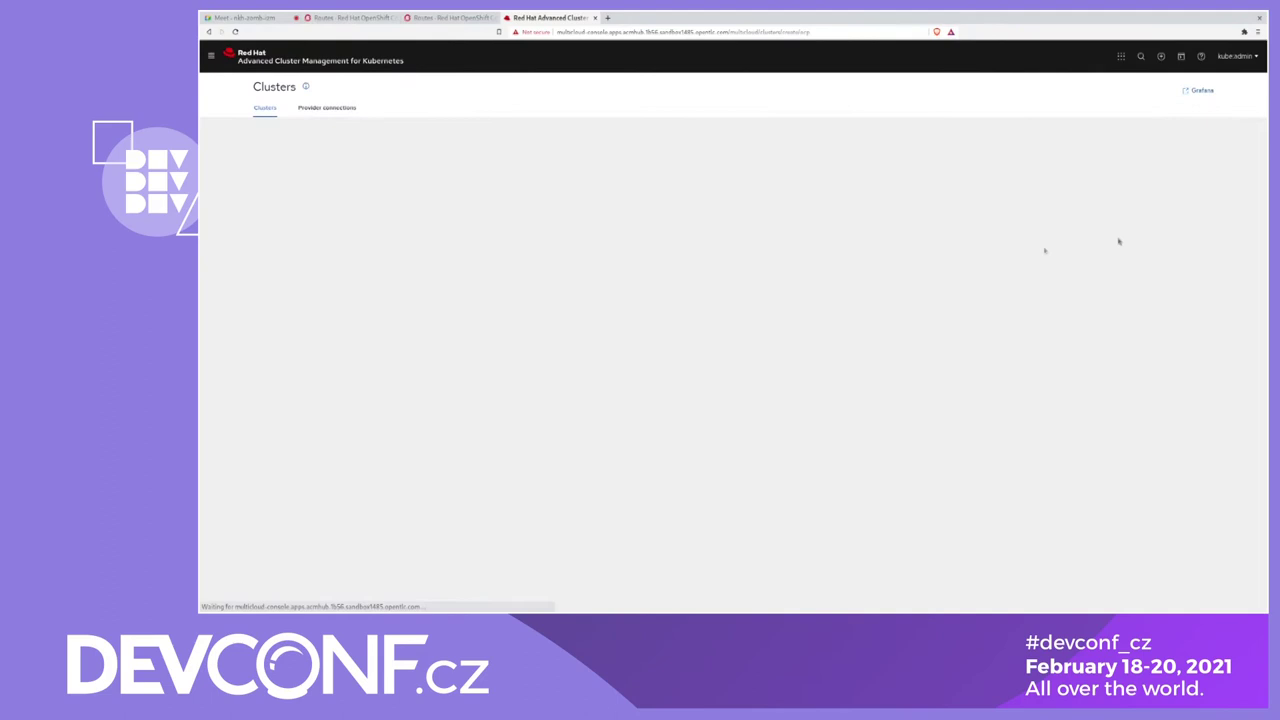
left_click(313, 177)
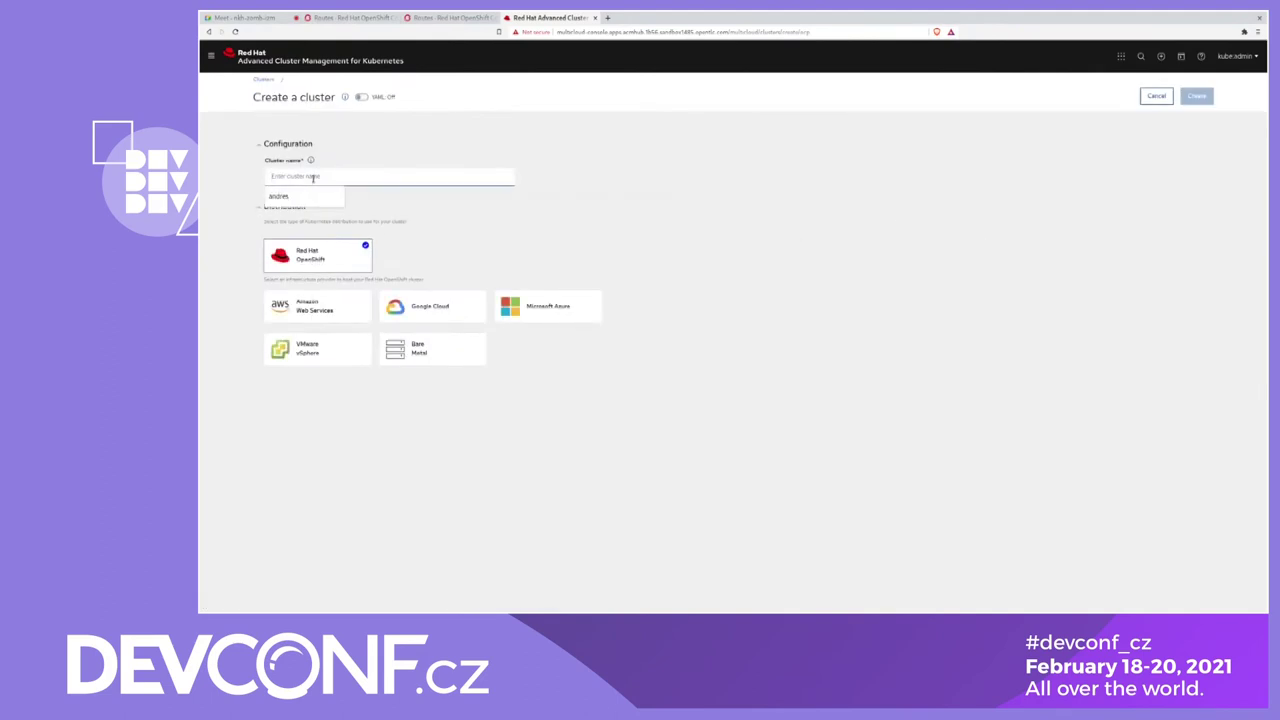
type("sd")
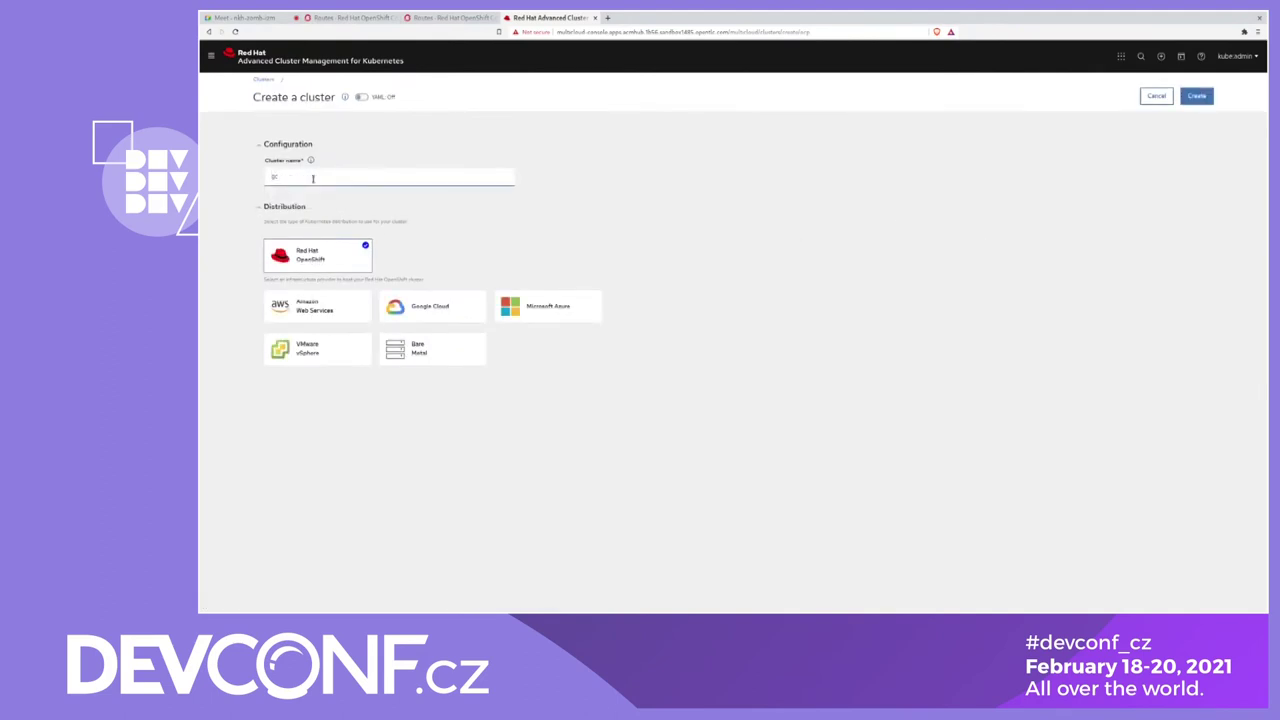
type("-1")
left_click(422, 310)
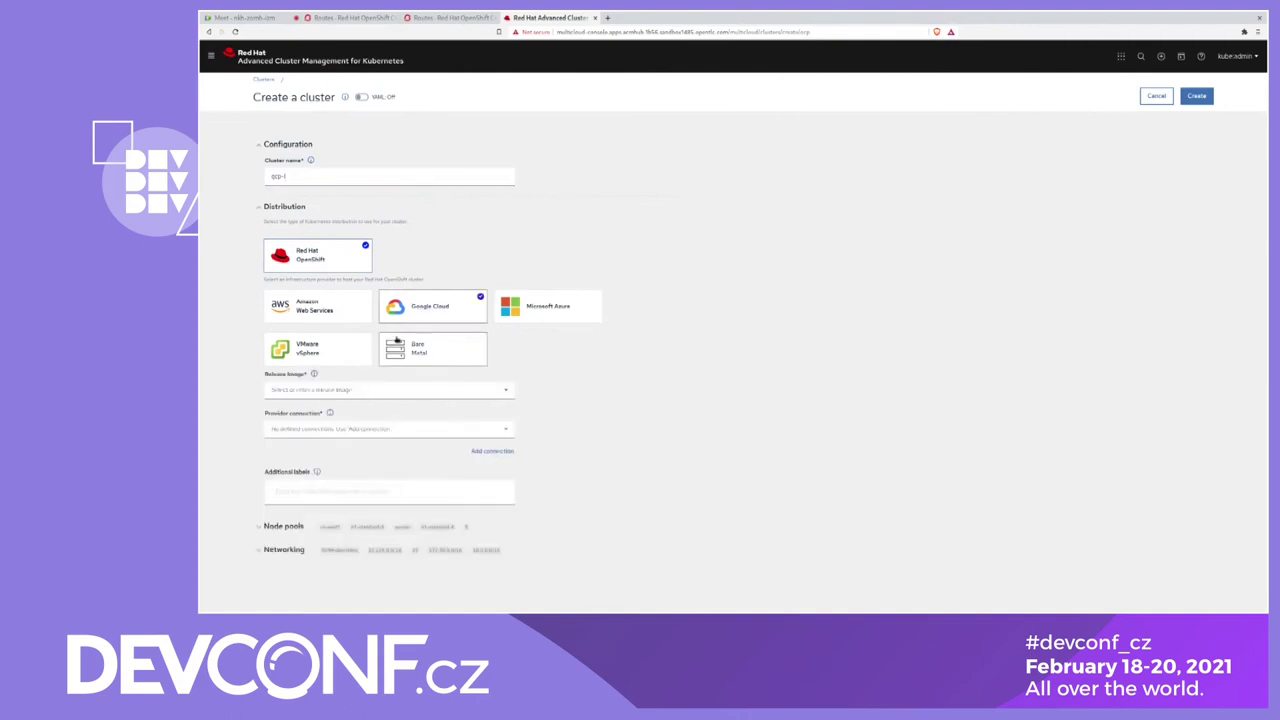
left_click(353, 392)
left_click(368, 458)
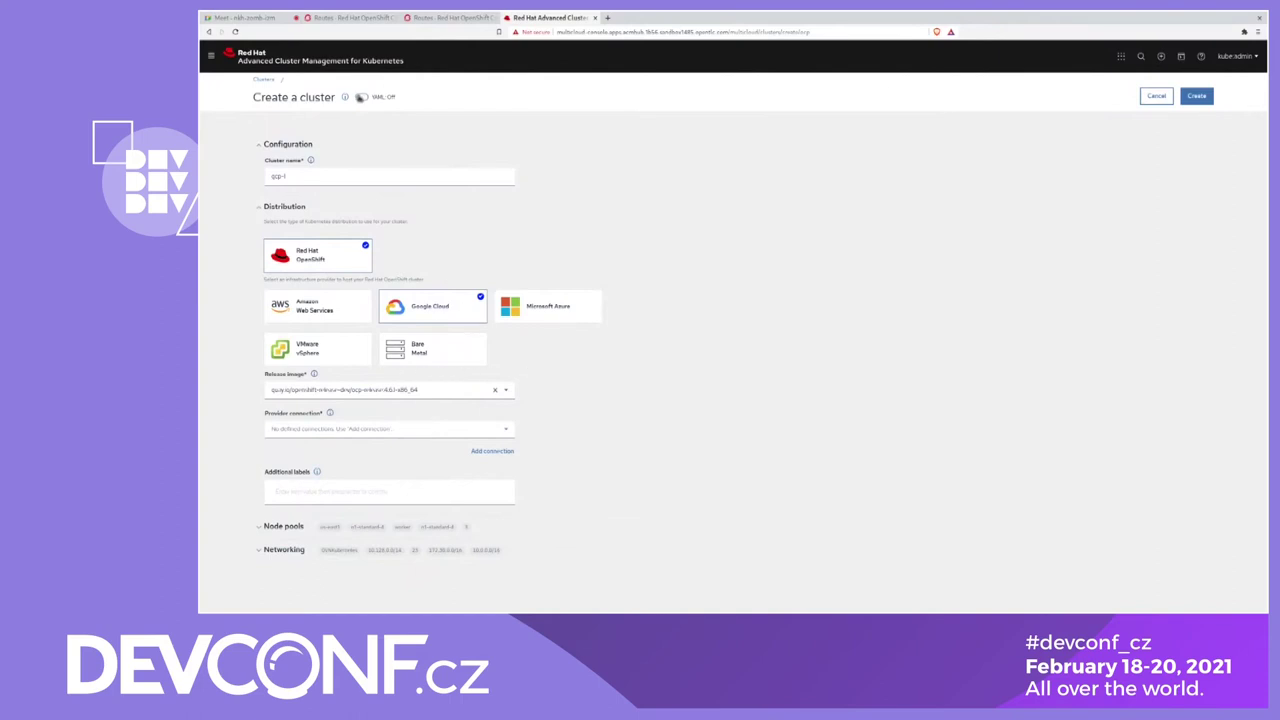
Show the generated YAML for the gcp-1 cluster in a widened editor, and discard the cluster creation.
left_click(364, 98)
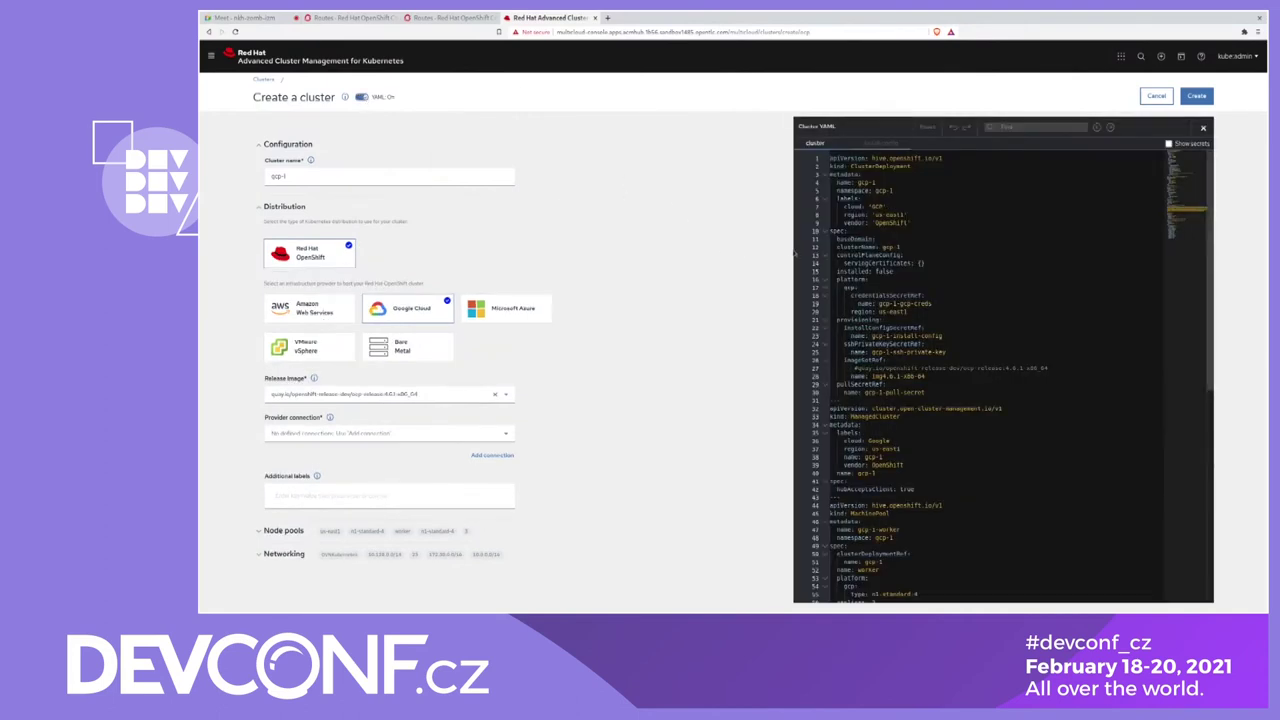
left_click_drag(789, 248, 716, 240)
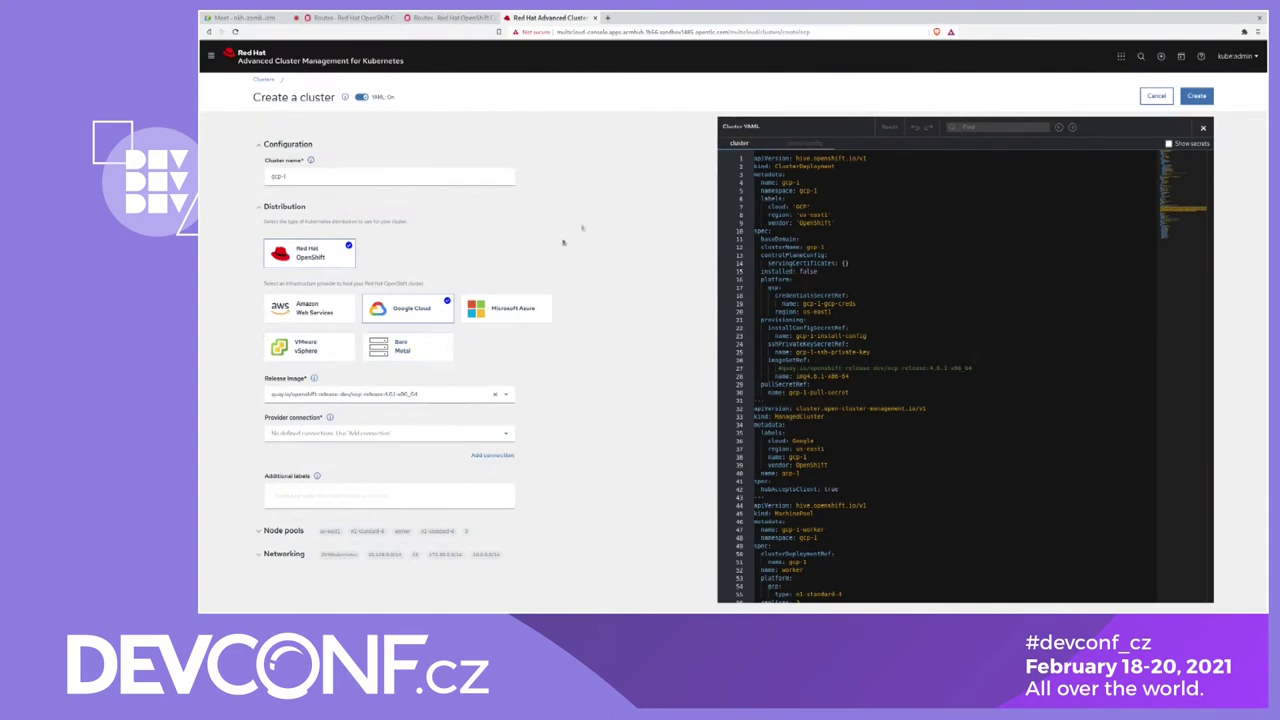
left_click(1156, 95)
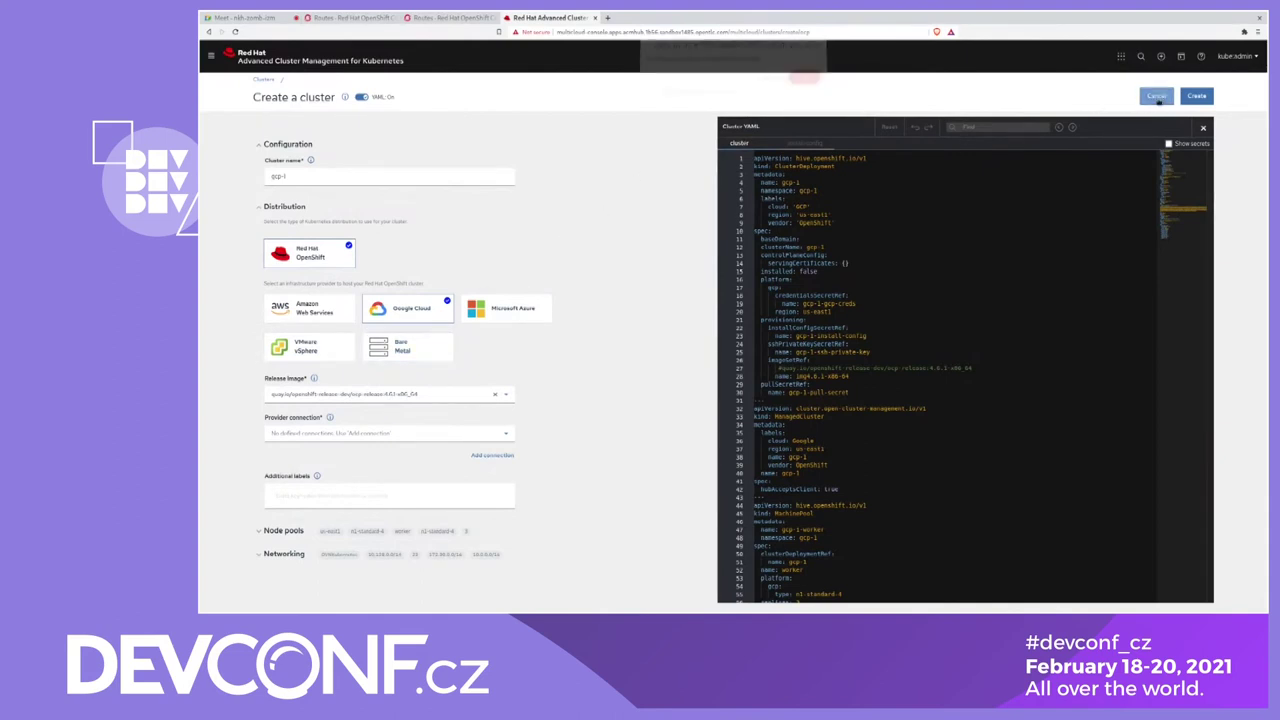
left_click(803, 82)
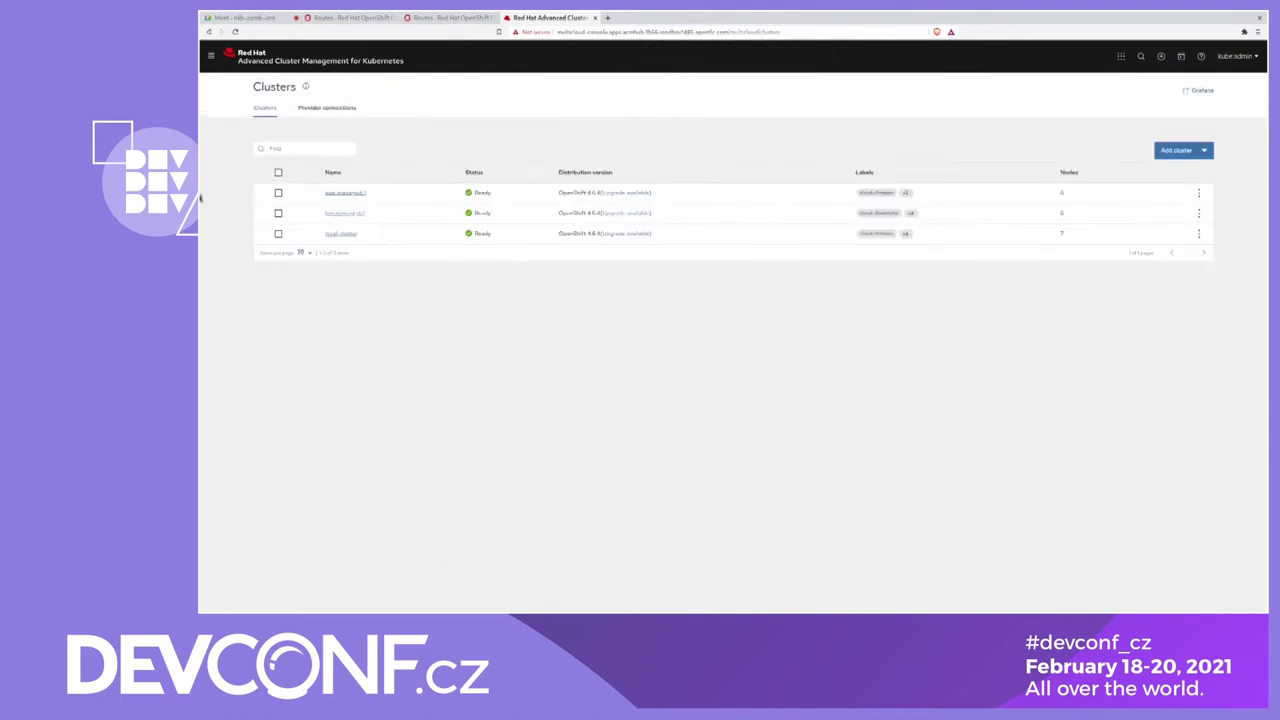
Examine the nodes and the add-ons in the cluster settings of aws-managed-1.
left_click(355, 194)
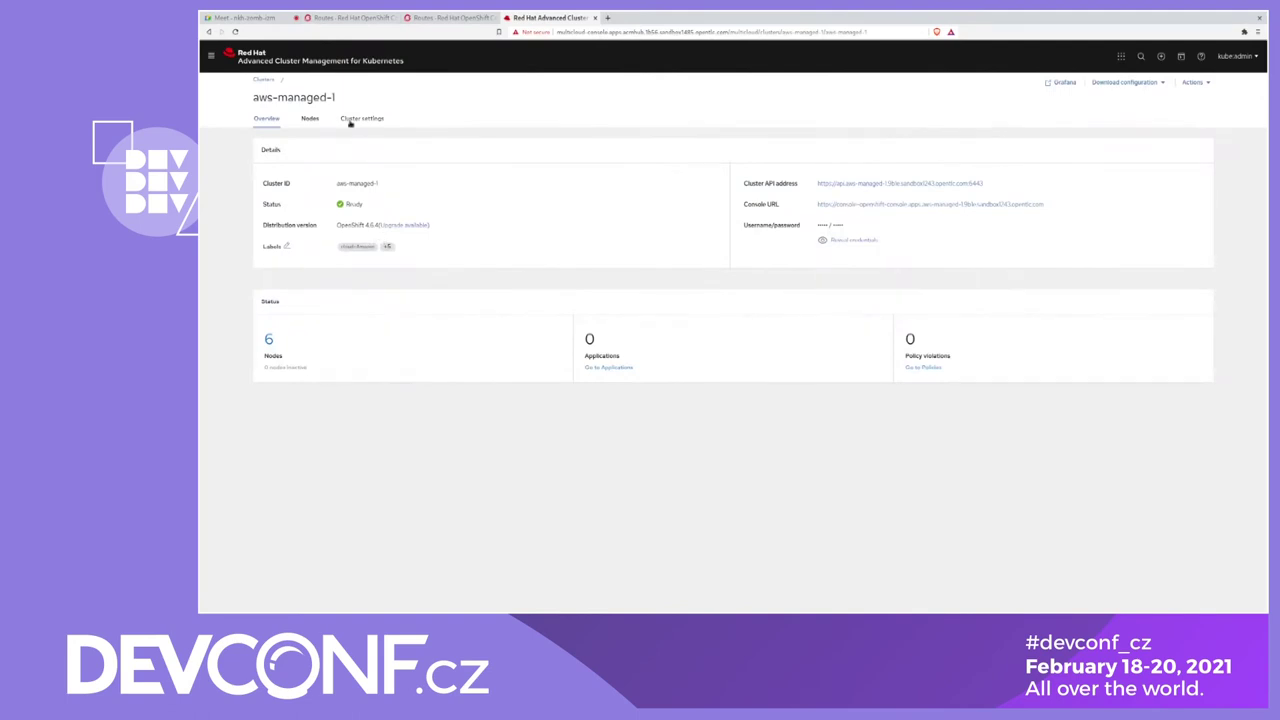
left_click(311, 121)
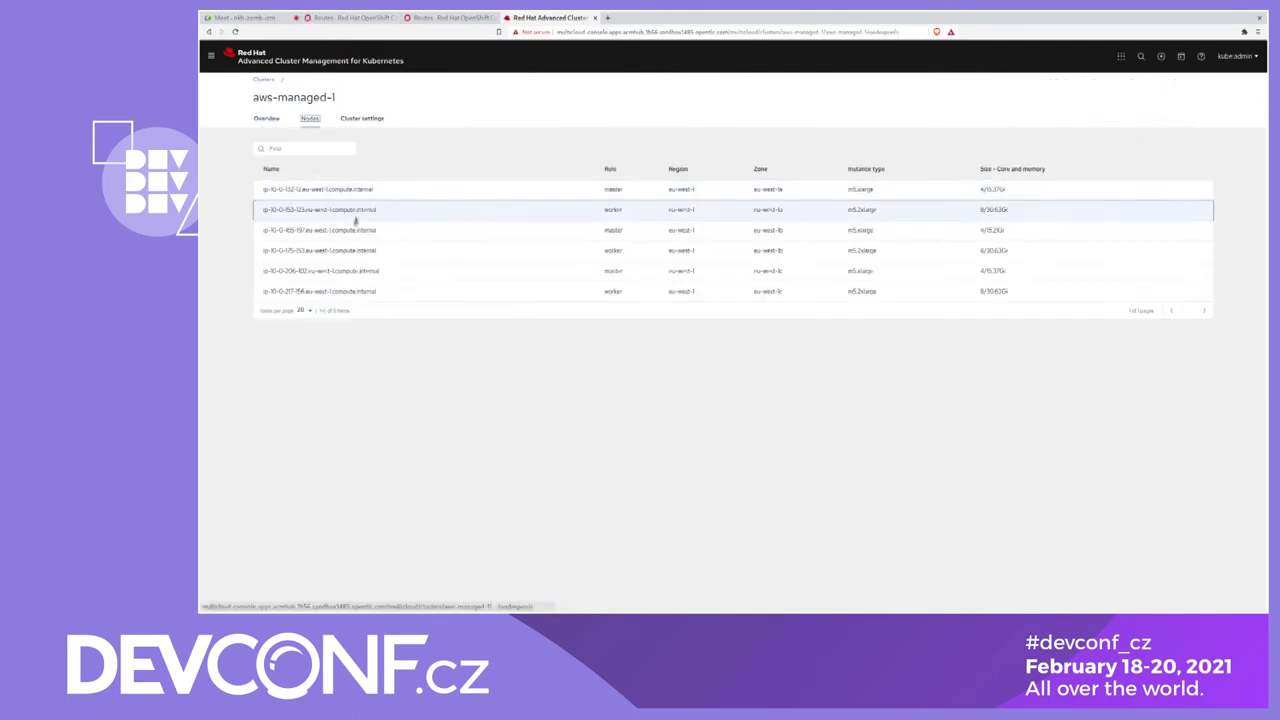
left_click(362, 119)
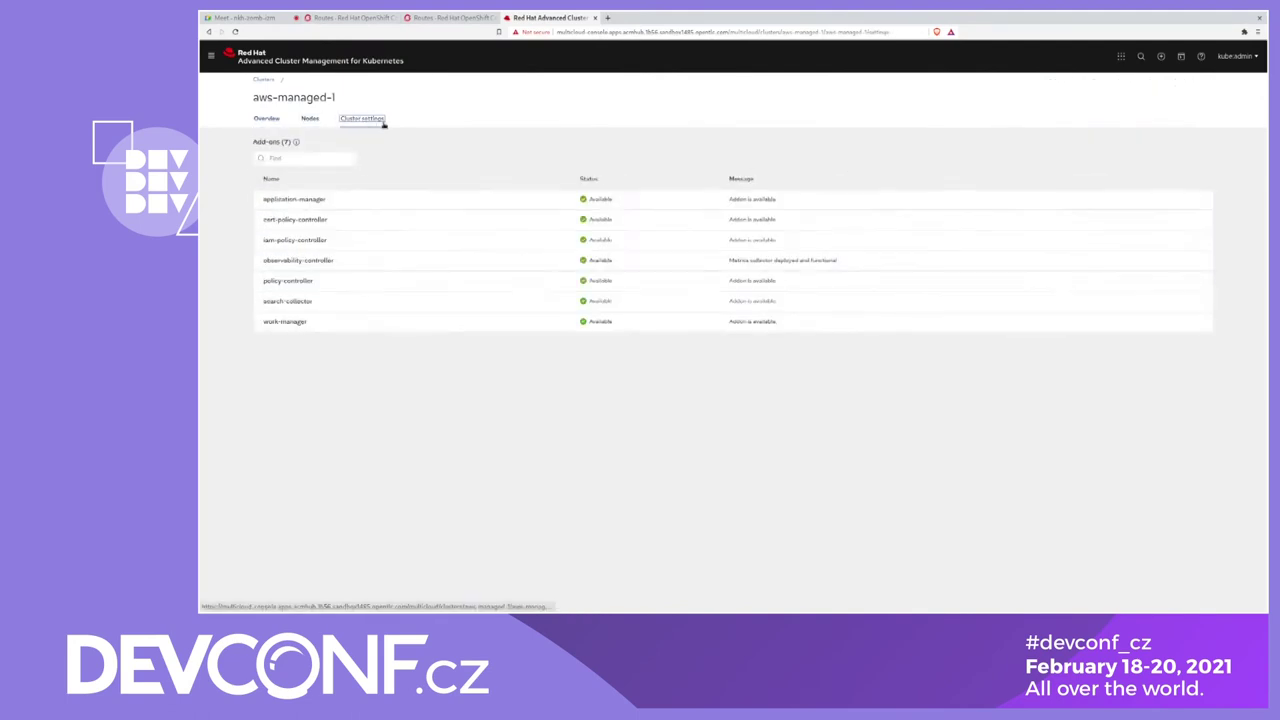
mouse_move(299, 253)
Go to the Overview page for observing the environments.
left_click(212, 57)
mouse_move(300, 102)
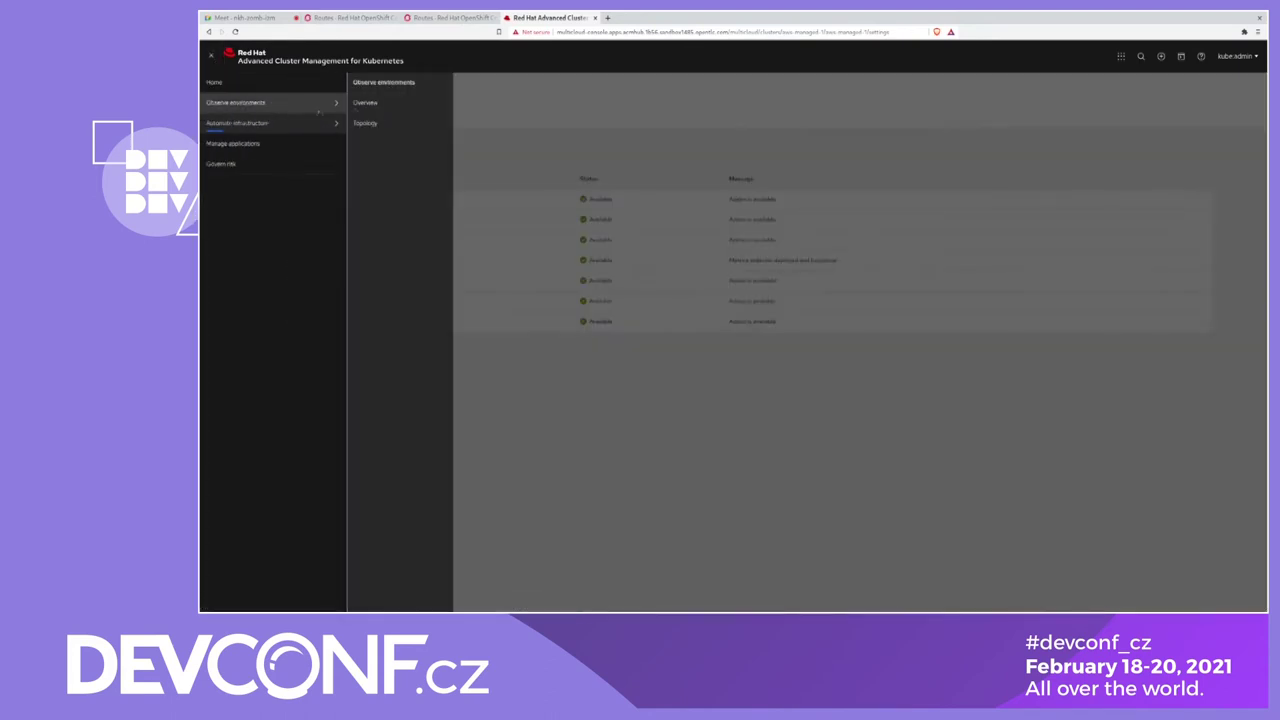
left_click(383, 107)
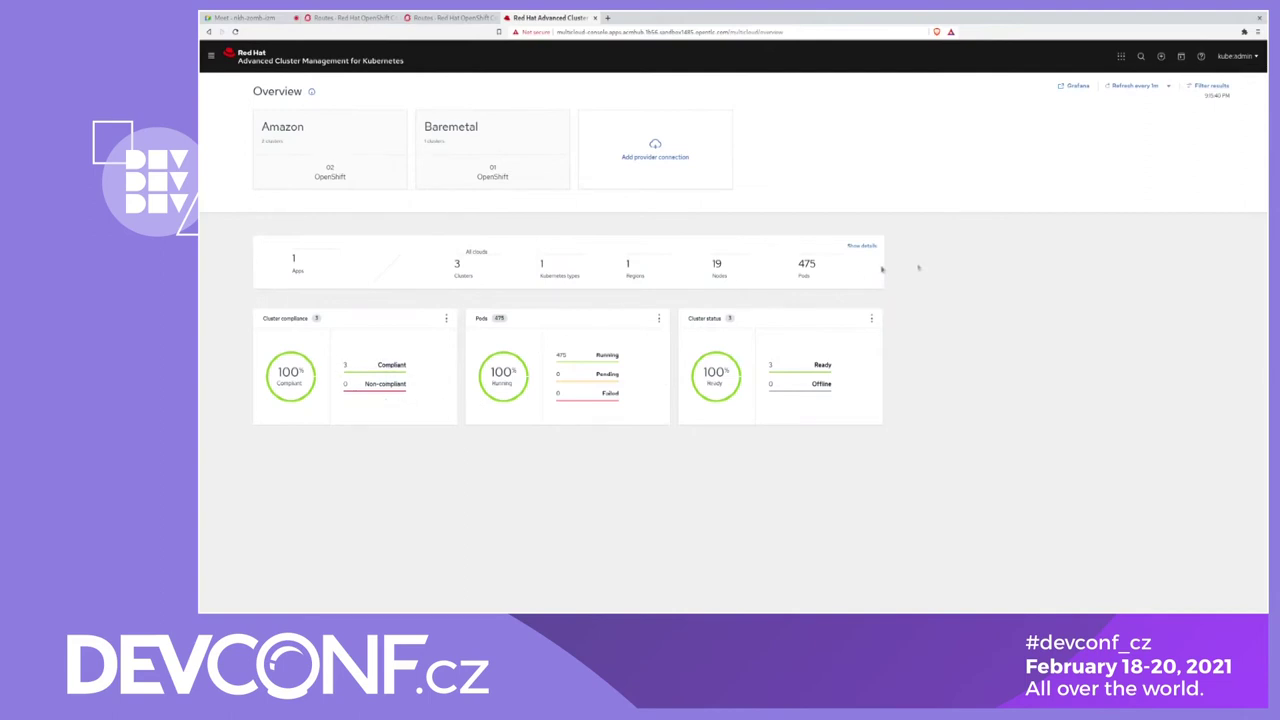
Try the provider and dev environment filters on the overview, and limit it to the Baremetal provider across all environments.
left_click(1210, 87)
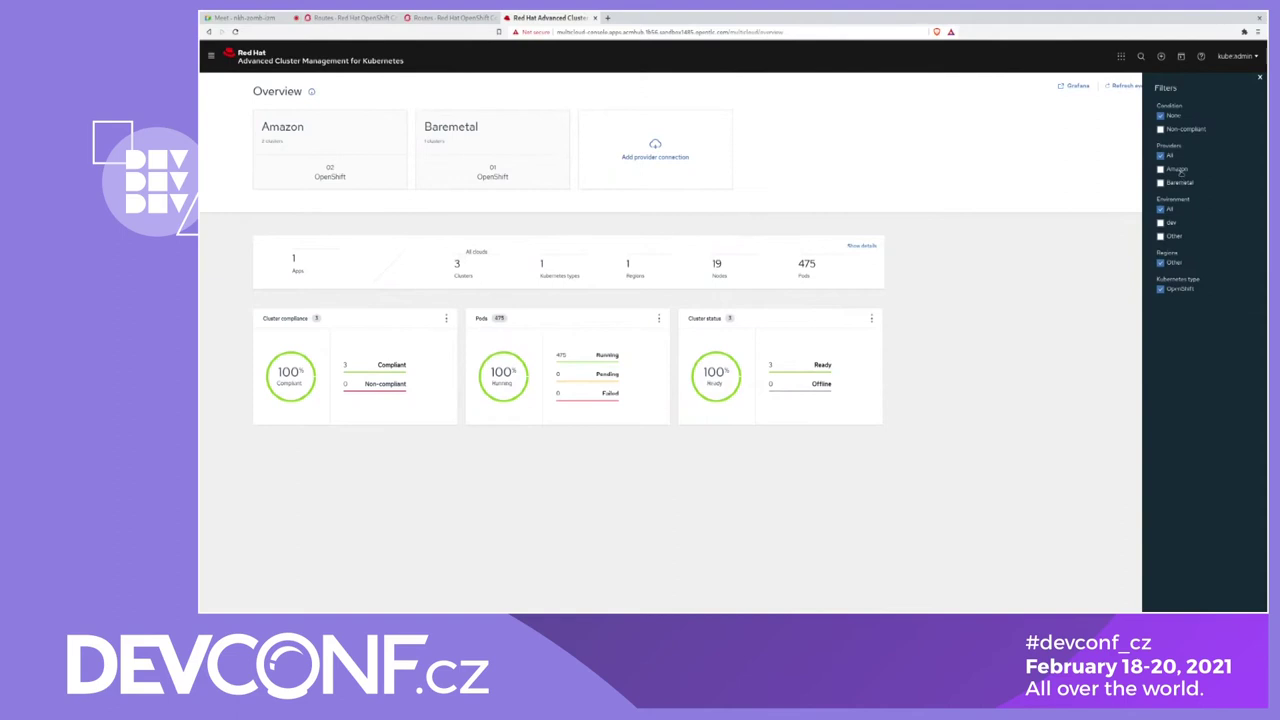
left_click(1178, 170)
left_click(1175, 183)
left_click(1172, 157)
left_click(1162, 223)
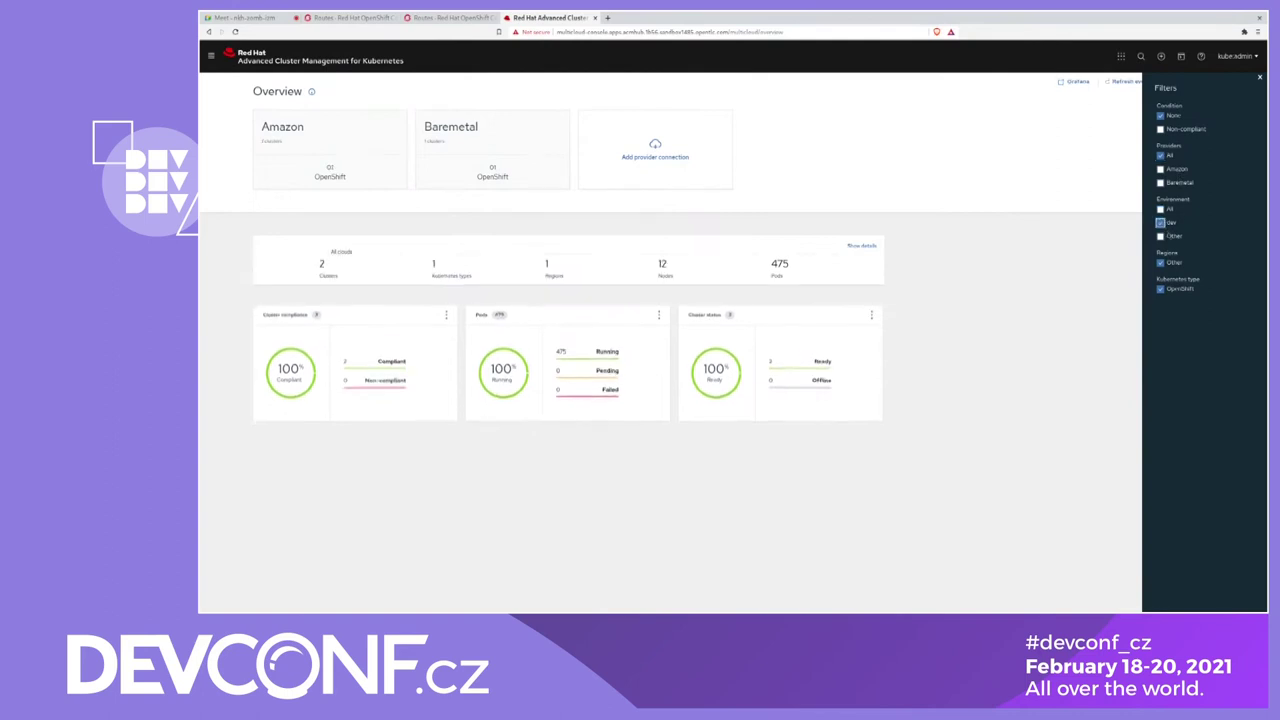
left_click(1161, 223)
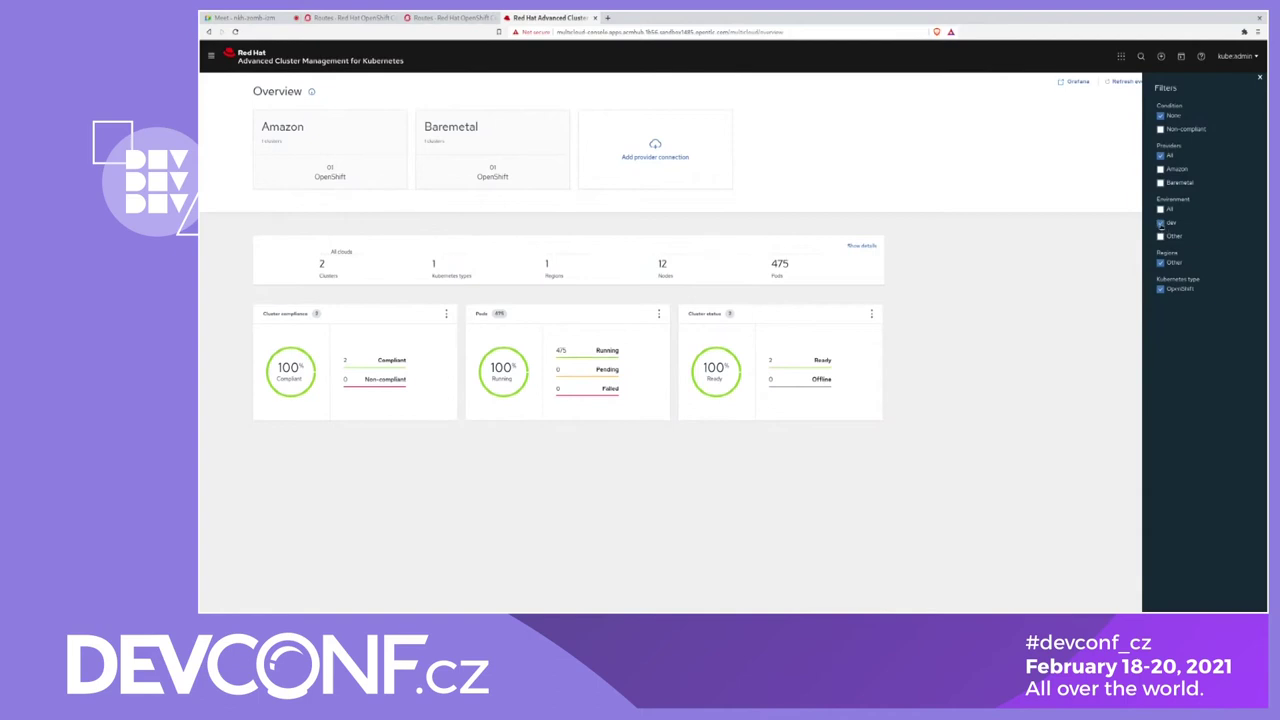
left_click(1161, 183)
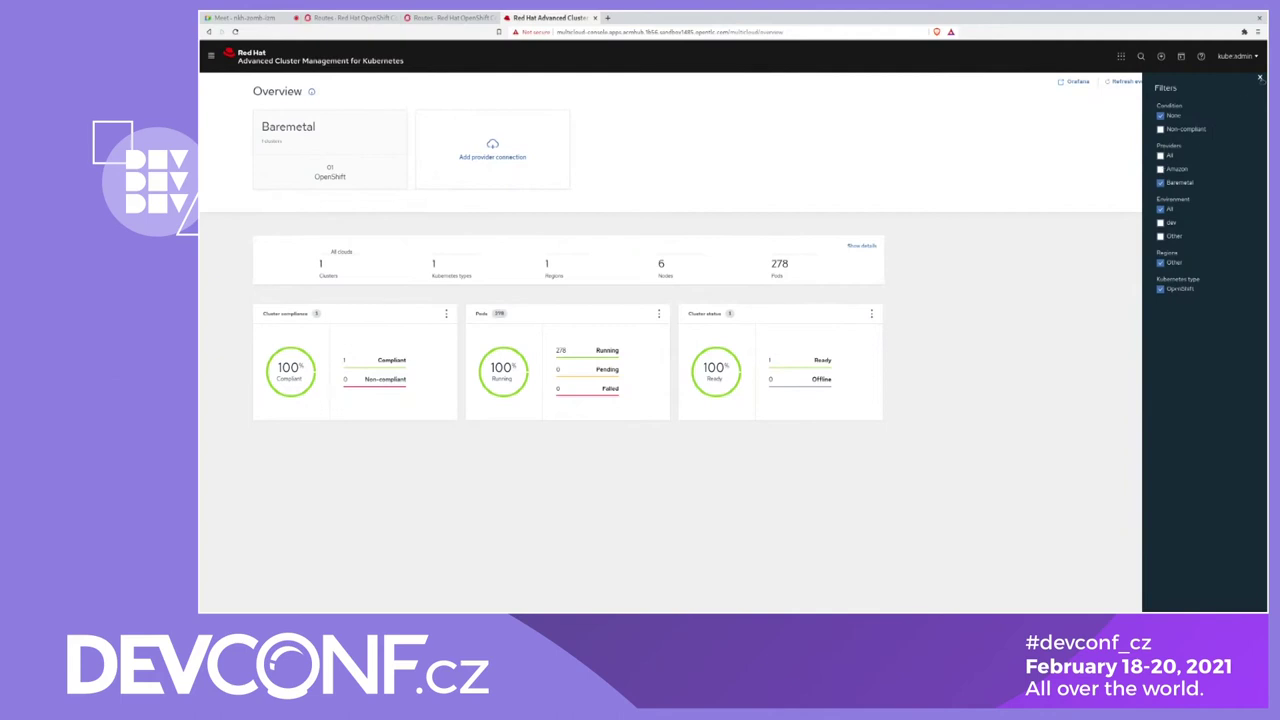
Close the overview filters, view the ACM Clusters Overview dashboard in Grafana, and return to the cluster management console.
left_click(1260, 77)
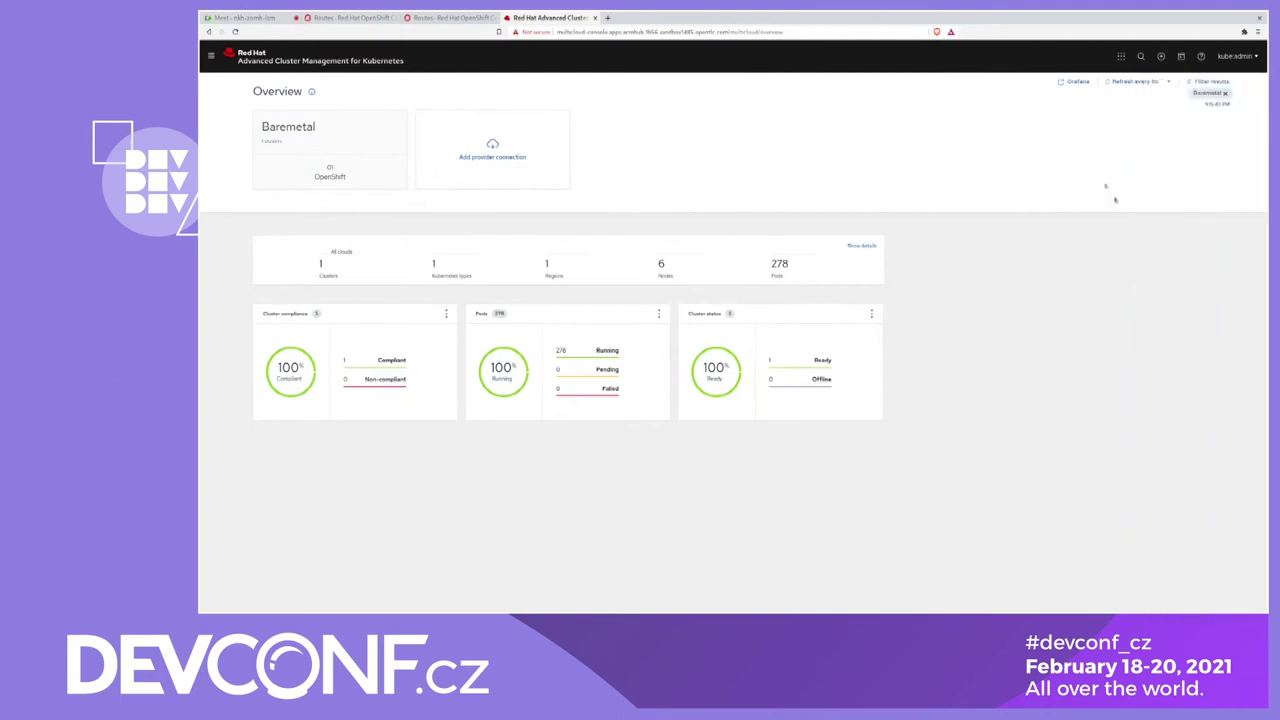
left_click(1077, 82)
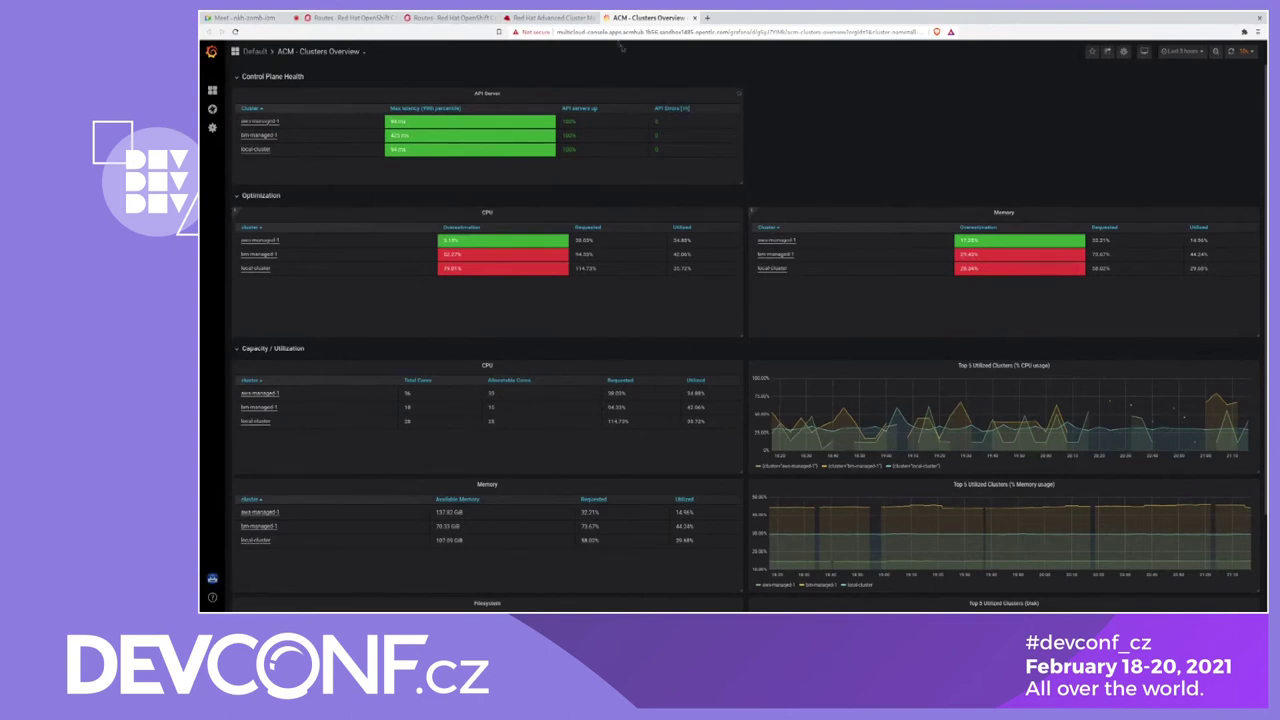
left_click(560, 18)
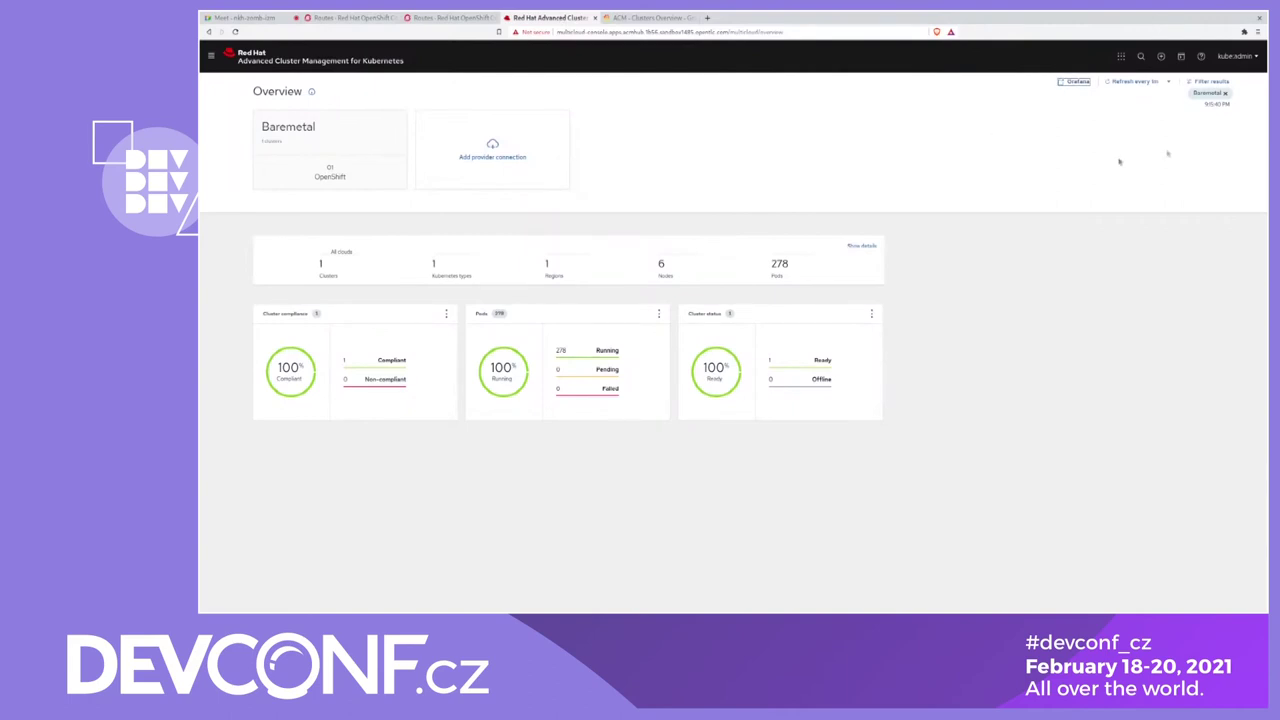
View the saved search named Filter on the Search page and clear its kind and created filters.
left_click(1141, 56)
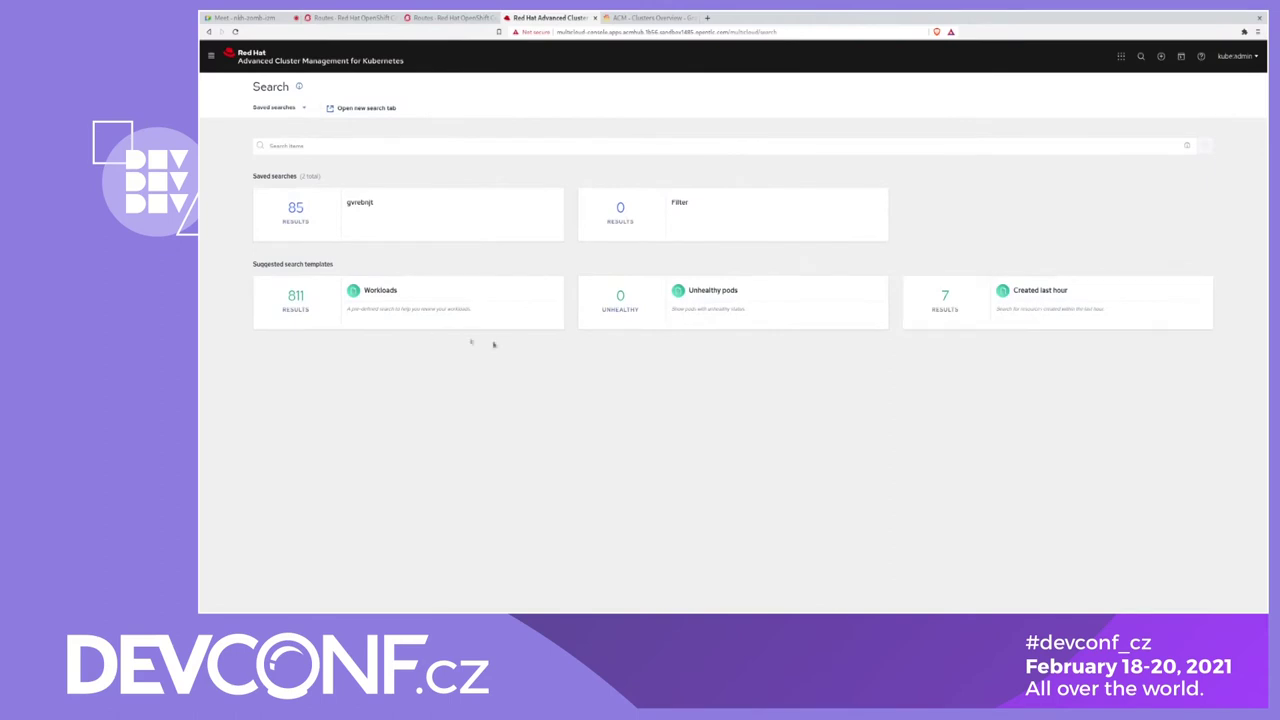
left_click(746, 224)
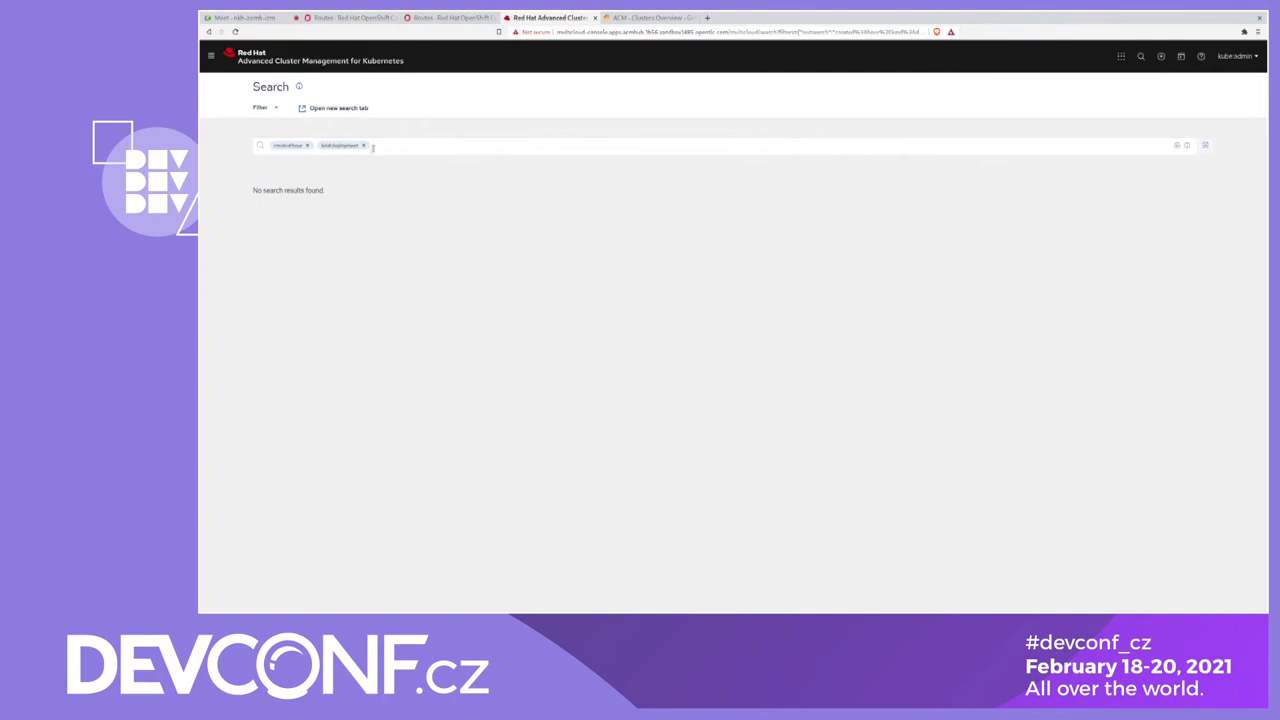
left_click(363, 145)
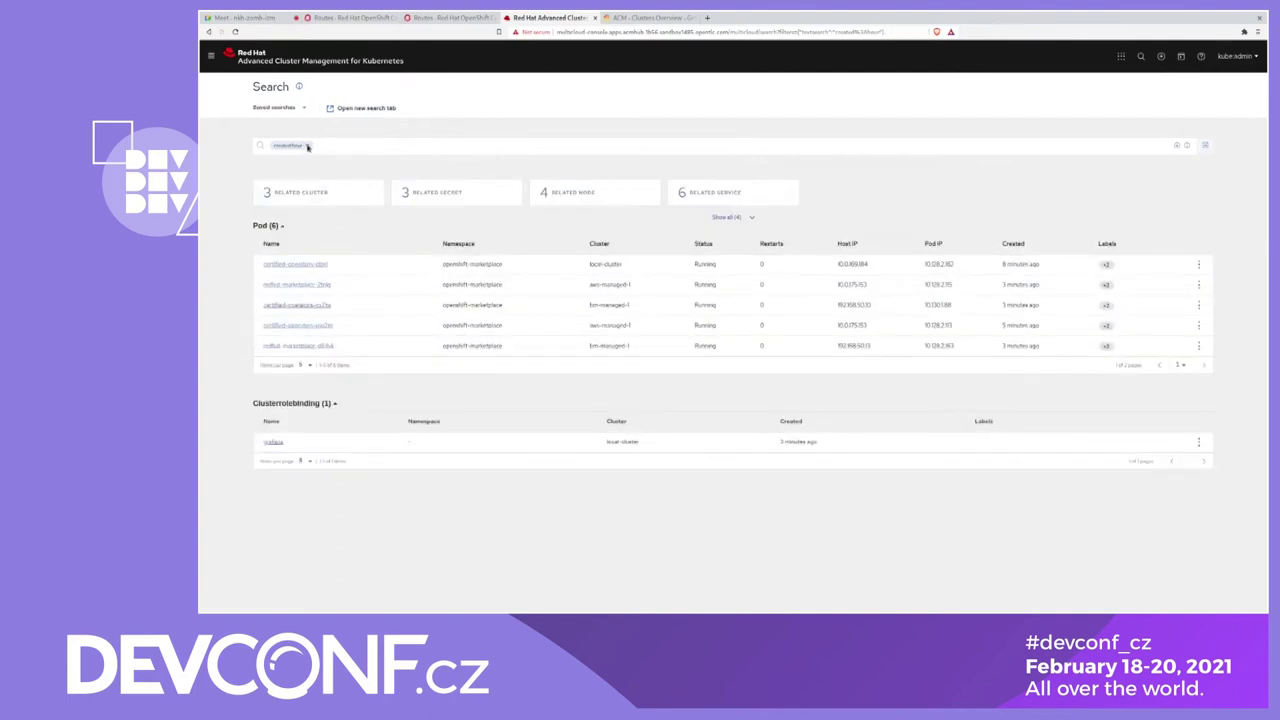
left_click(307, 146)
Search for resources of kind deployment on the cluster aws-managed-1.
left_click(330, 148)
type("kind")
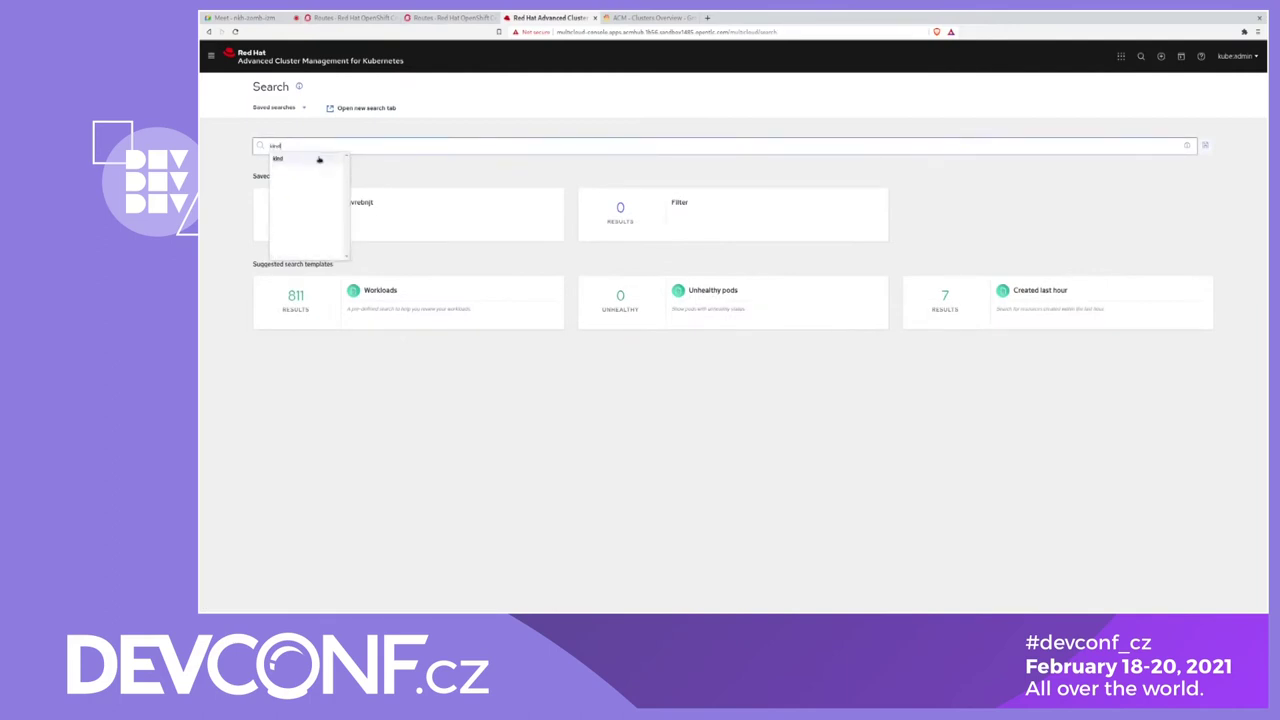
left_click(318, 157)
type("deplo")
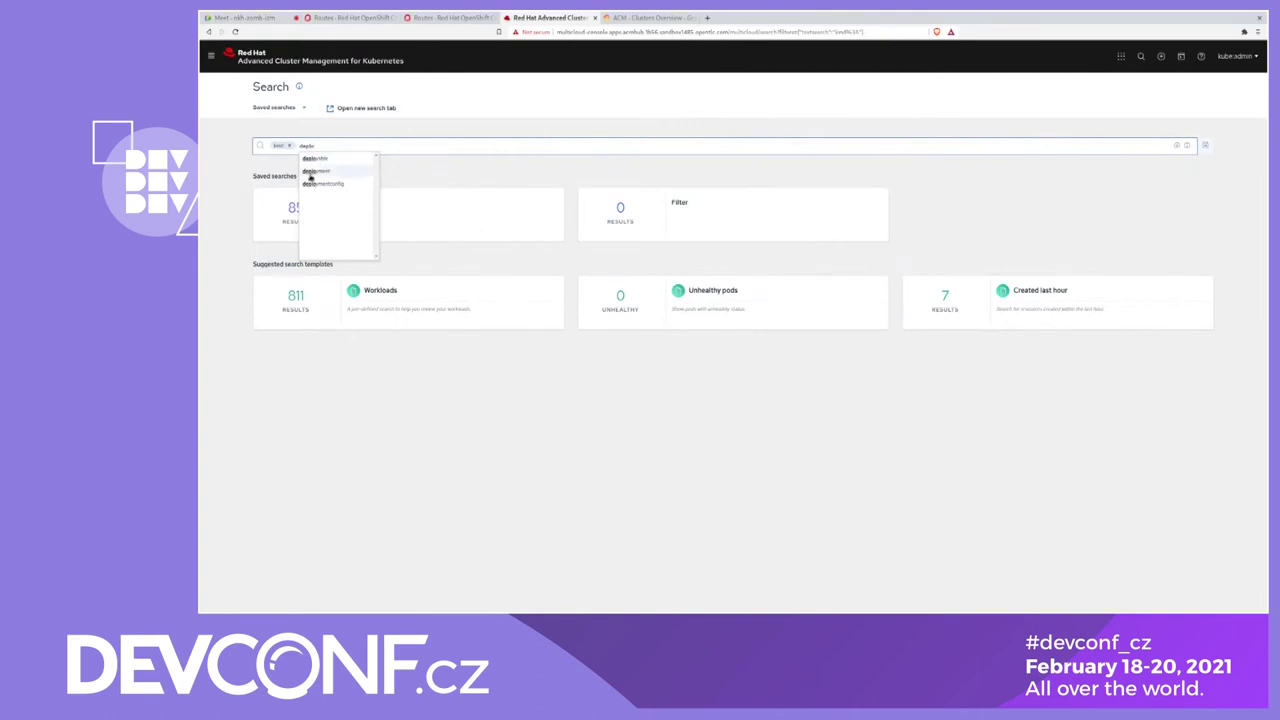
left_click(316, 171)
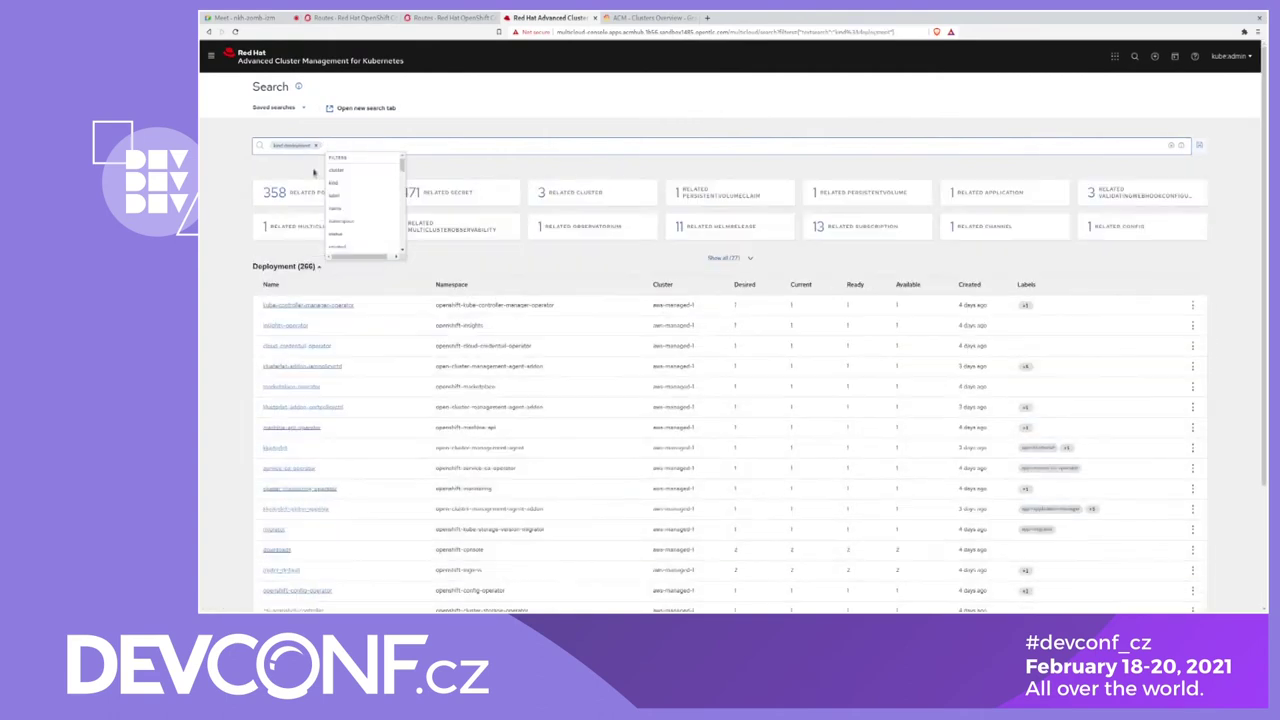
left_click(338, 171)
left_click(385, 170)
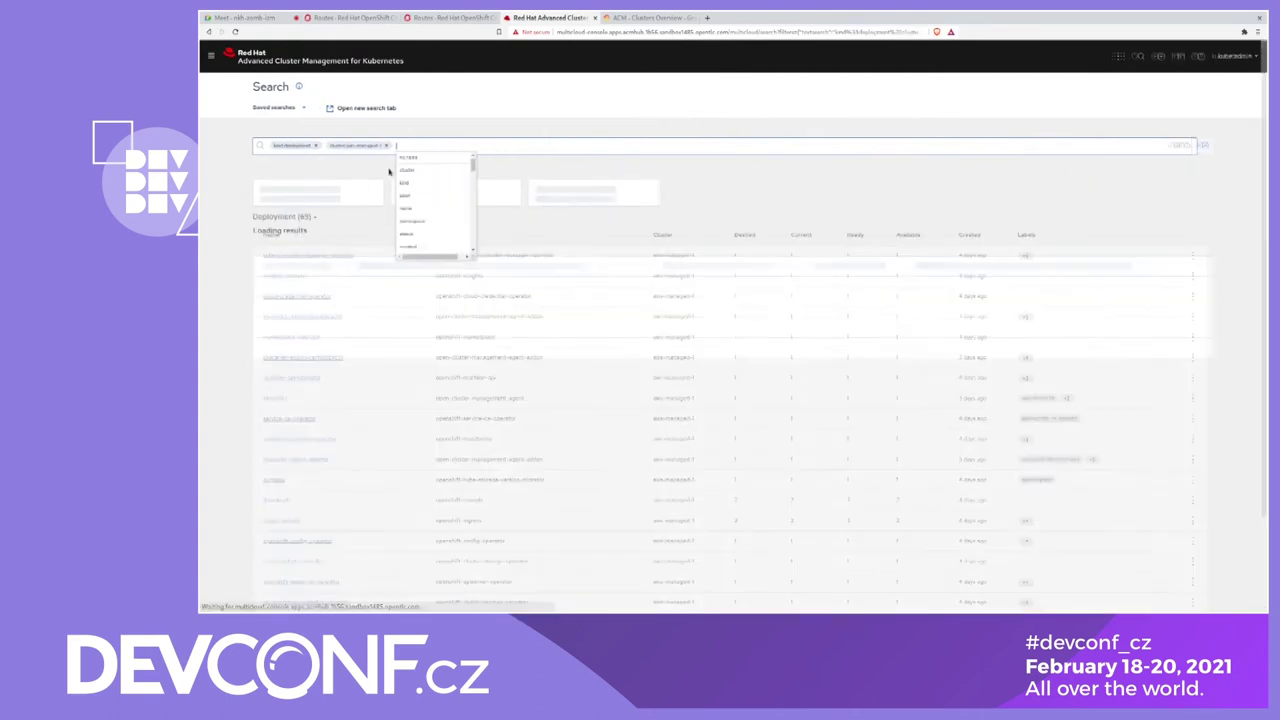
Examine the YAML of the klusterlet deployment, try its edit mode, and return to the search results.
scroll(633, 287, "down", 2)
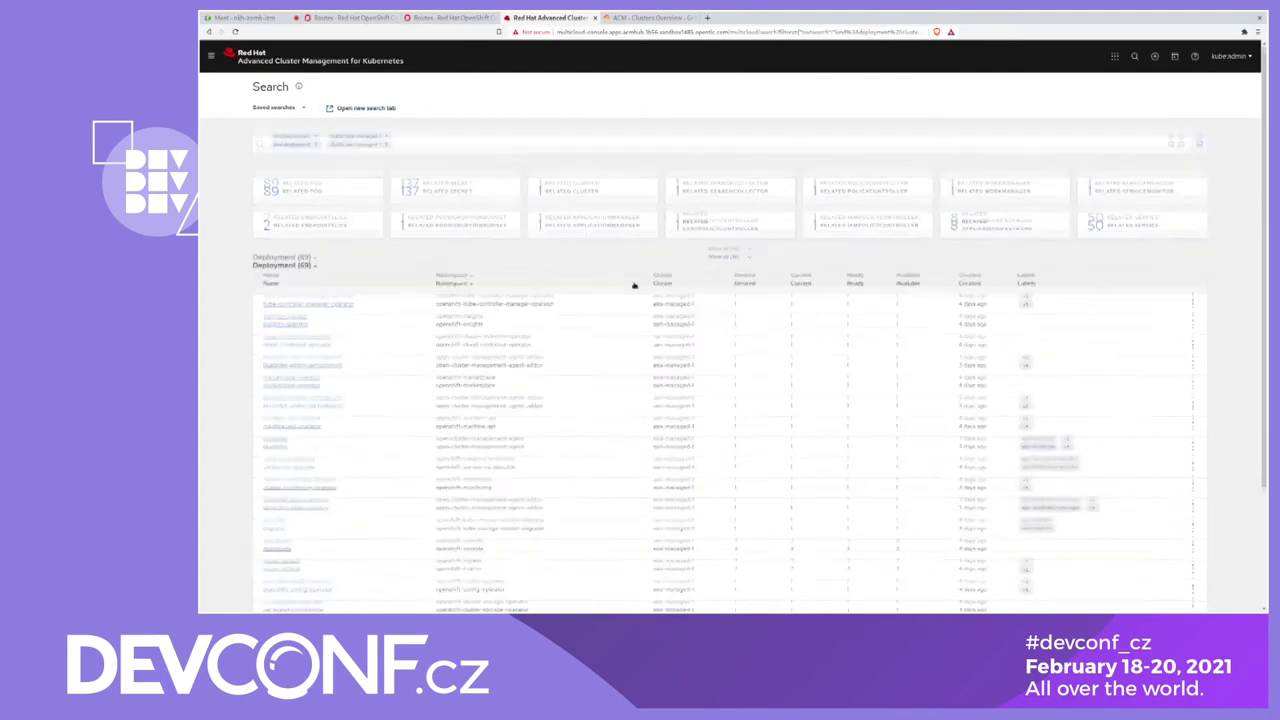
scroll(633, 287, "down", 1)
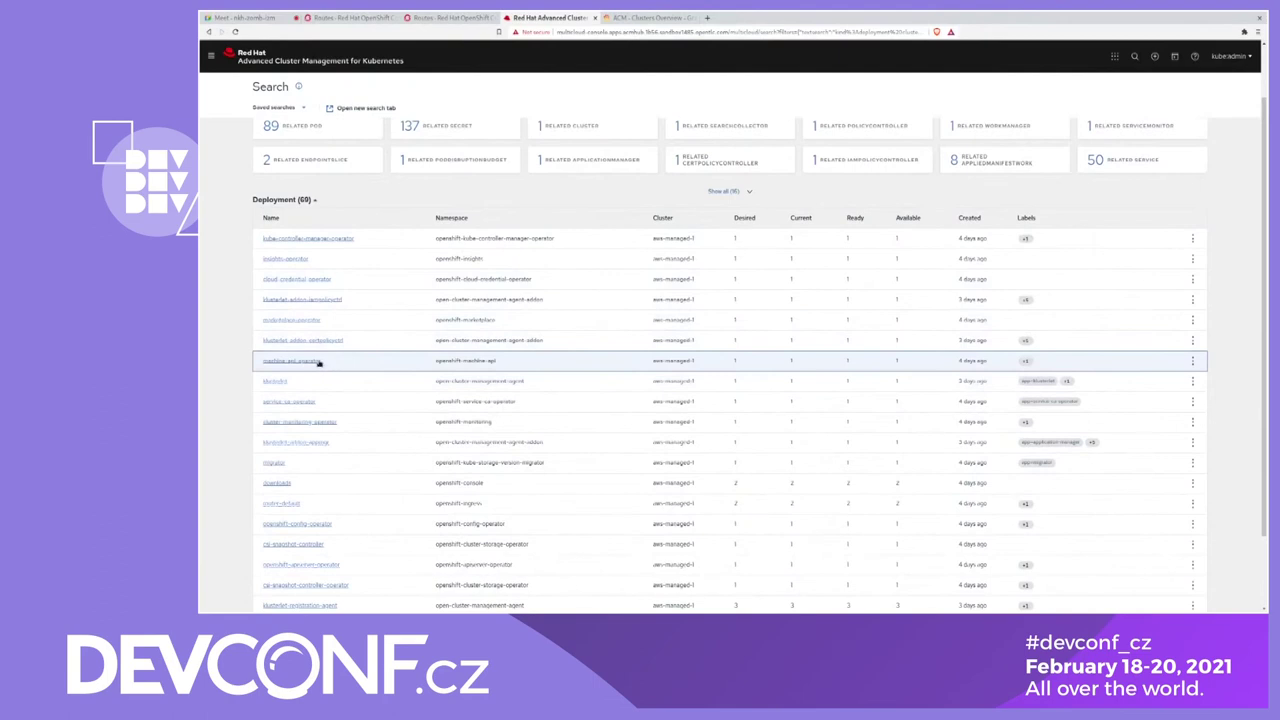
left_click(277, 381)
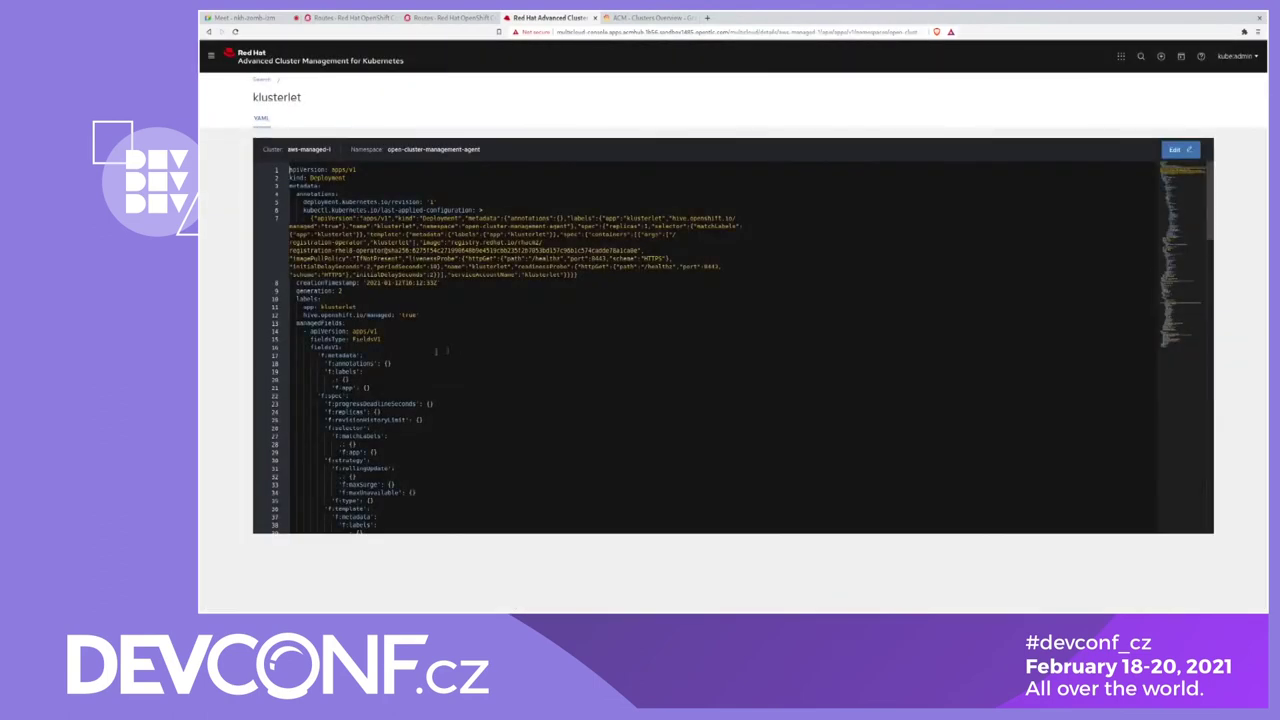
scroll(436, 181, "down", 10)
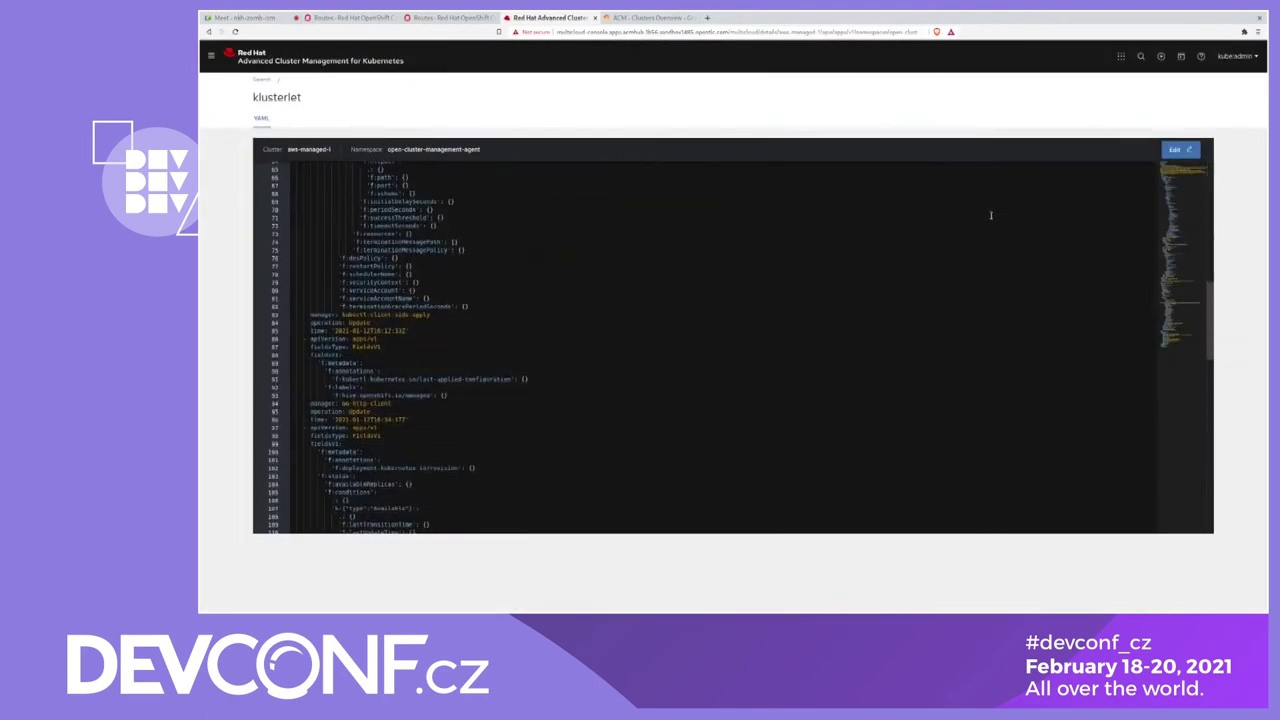
left_click(1175, 149)
left_click(1150, 152)
left_click(209, 31)
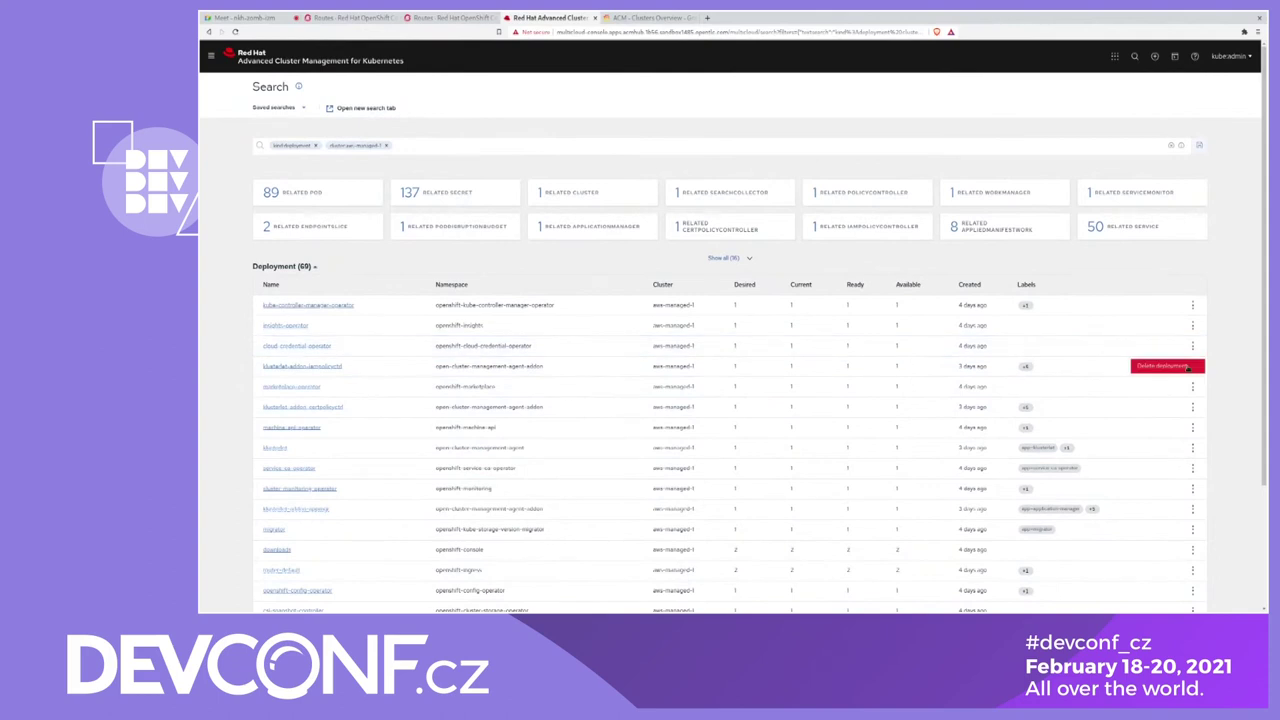
Look at the selectable target clusters in the Create resource form and cancel the form.
left_click(1155, 56)
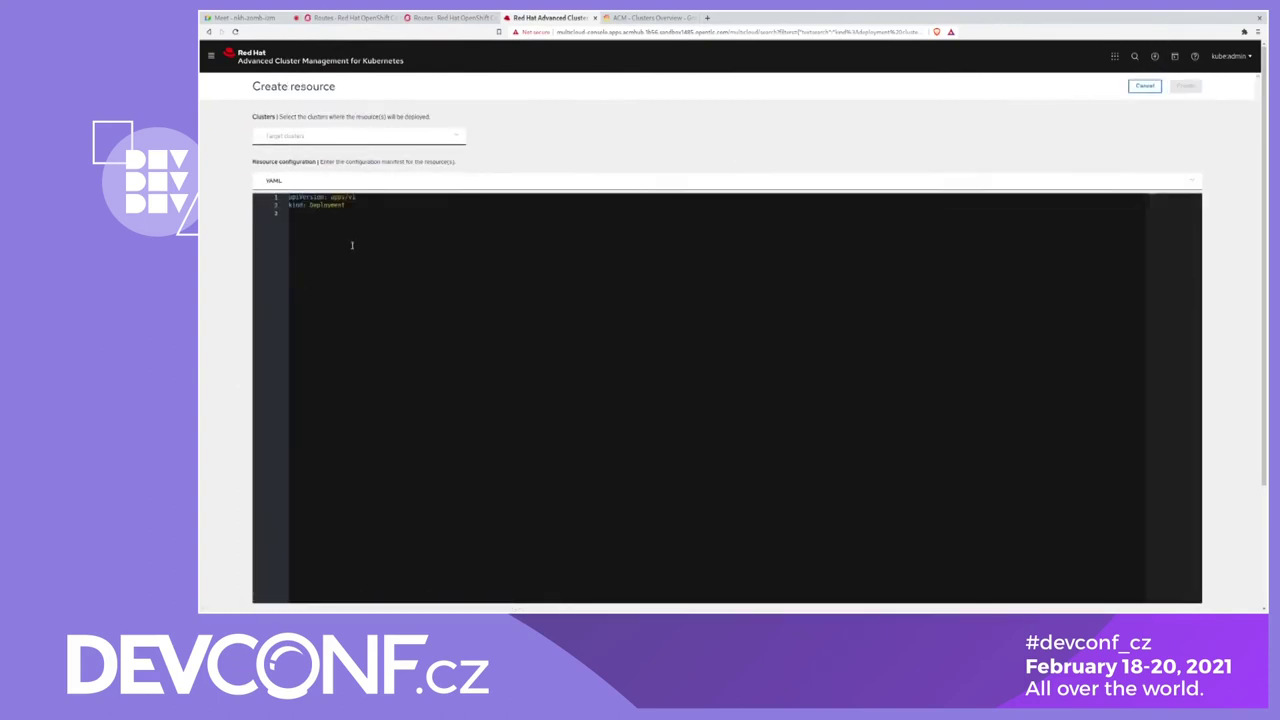
left_click(447, 139)
scroll(424, 167, "down", 2)
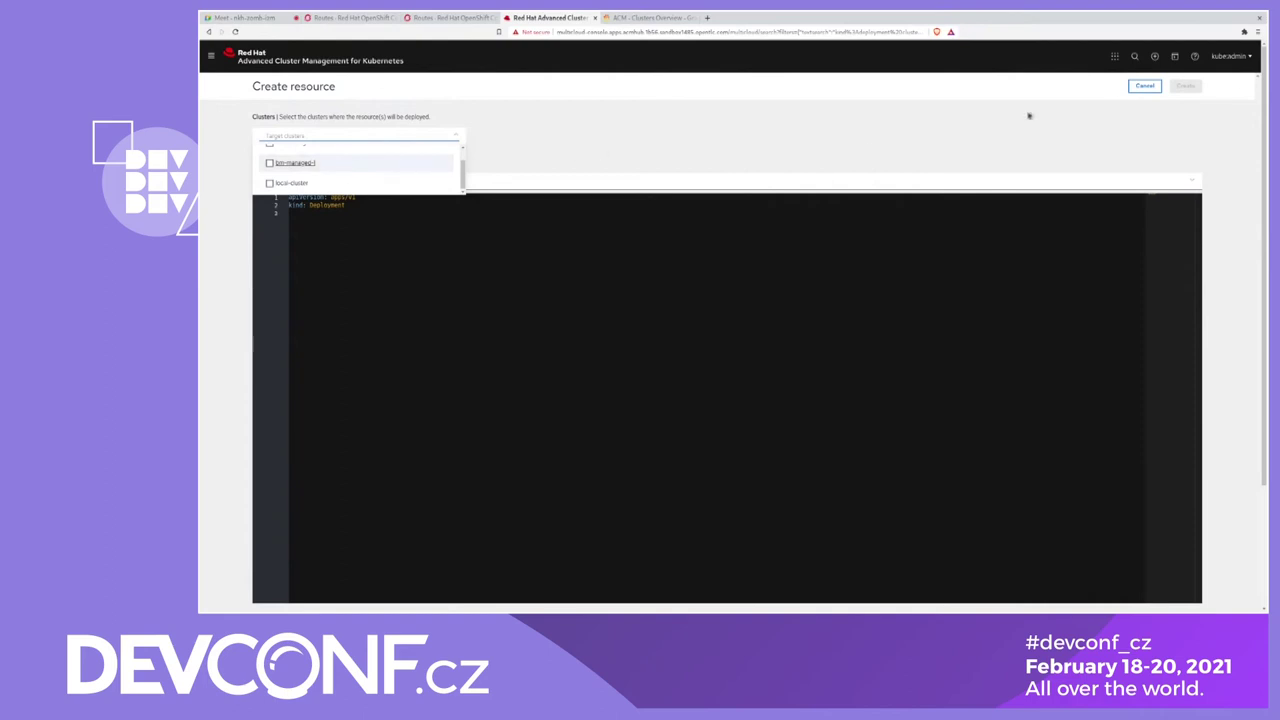
left_click(1145, 87)
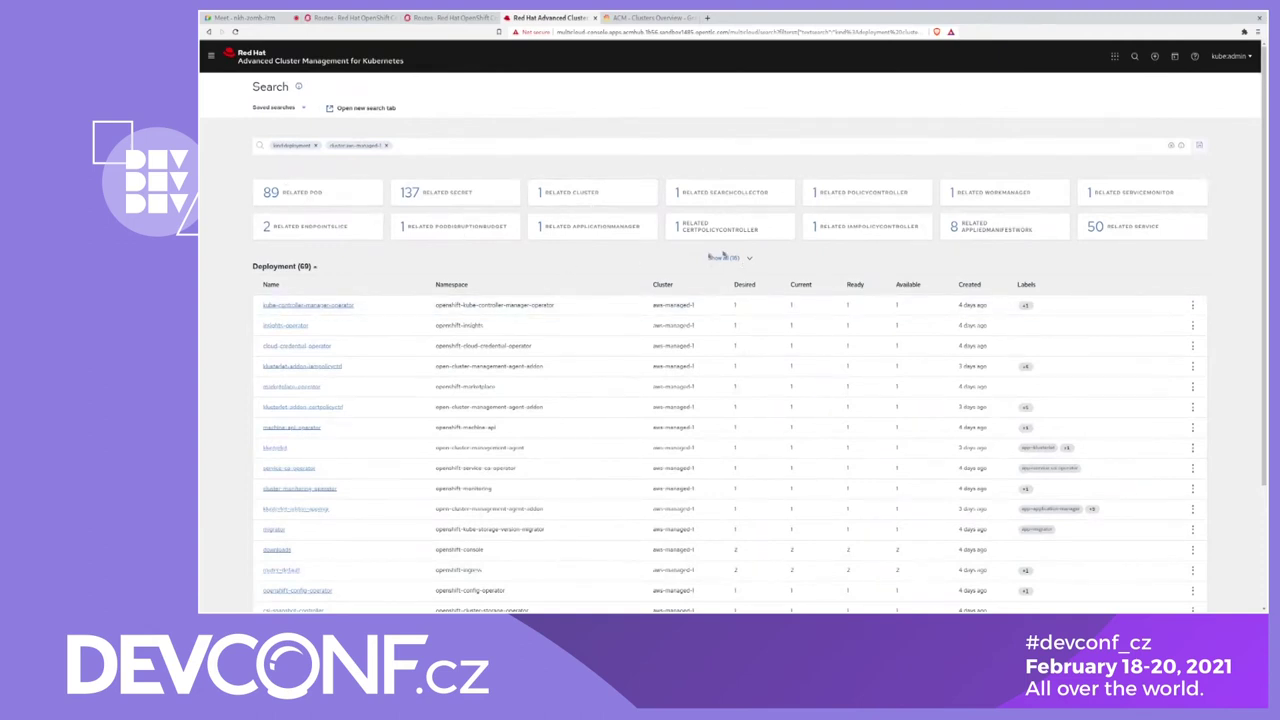
Show all related resource types for the aws-managed-1 deployments and look through the results.
left_click(726, 258)
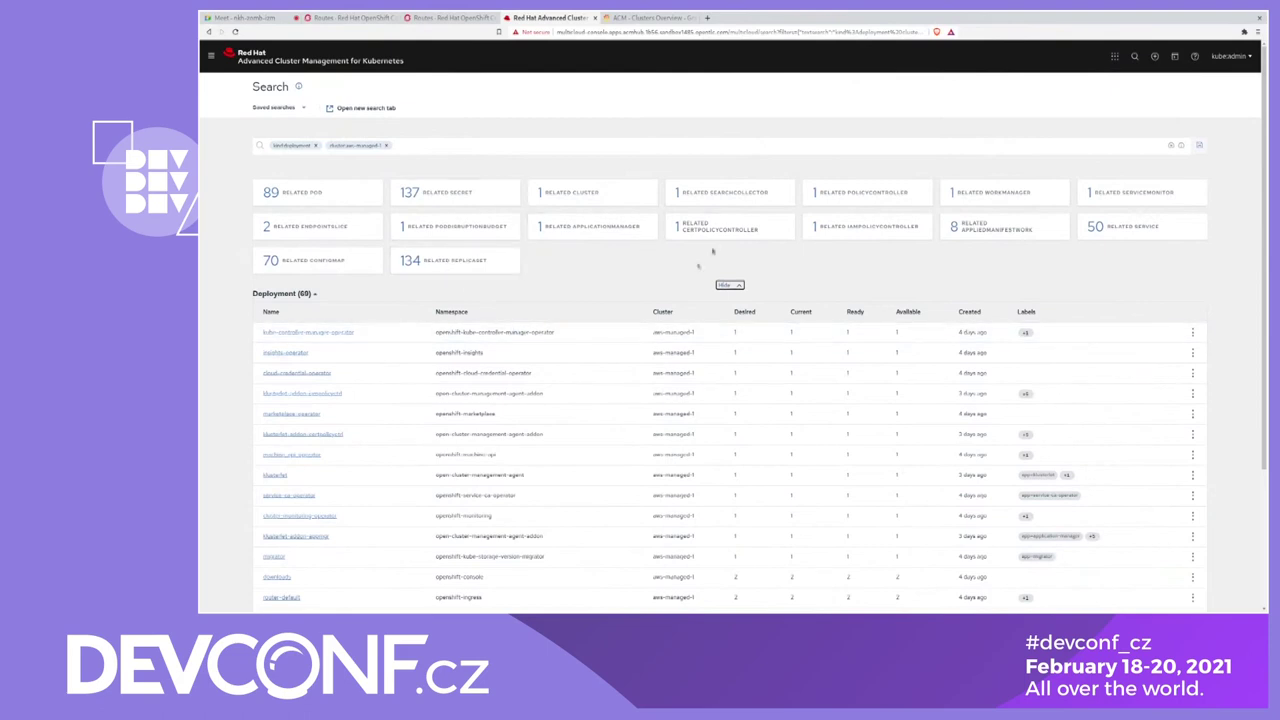
scroll(487, 354, "down", 1)
scroll(487, 354, "down", 3)
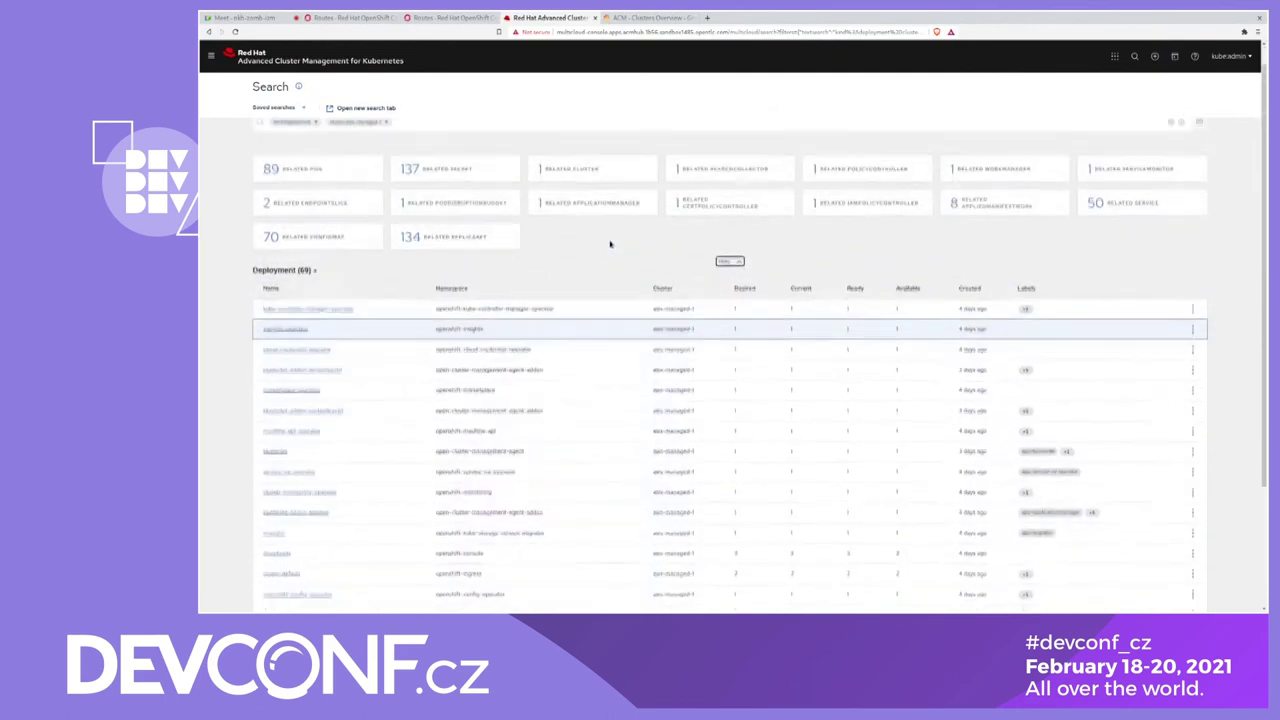
Open the Visual Web Terminal in the current browser tab and list the pods with oc get pods -n open-cluster-management.
left_click(1174, 56)
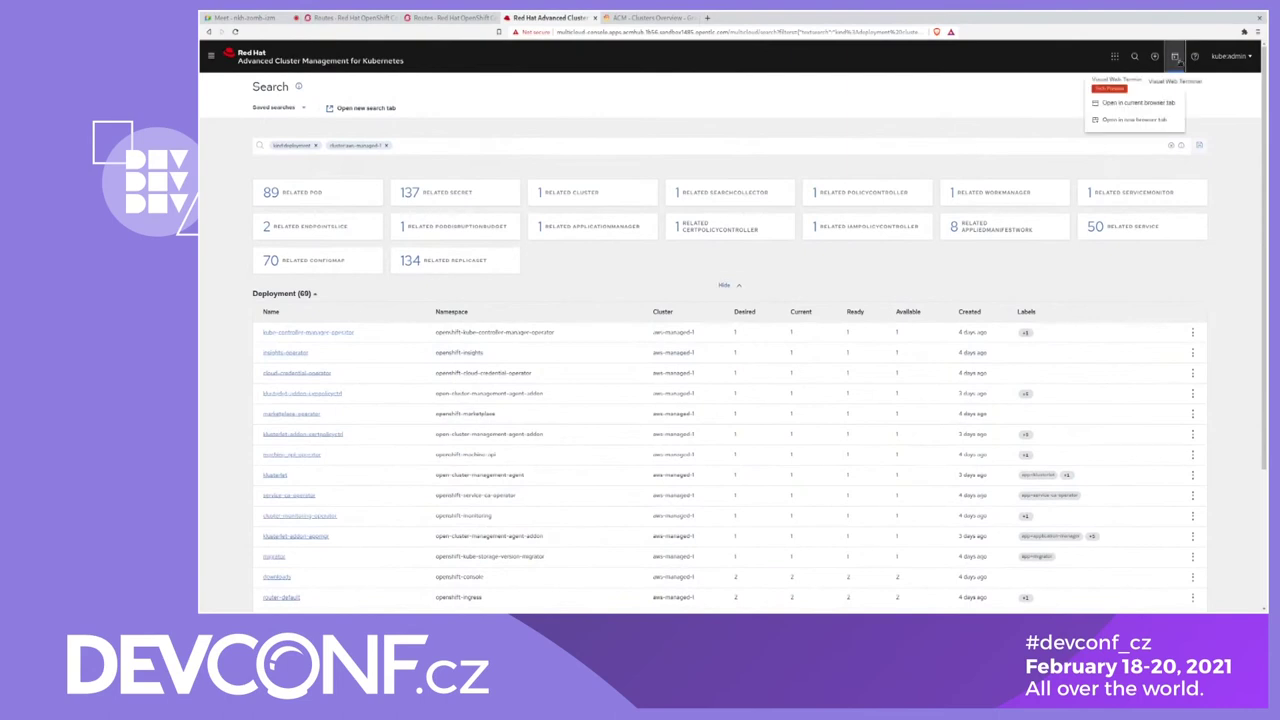
left_click(1145, 103)
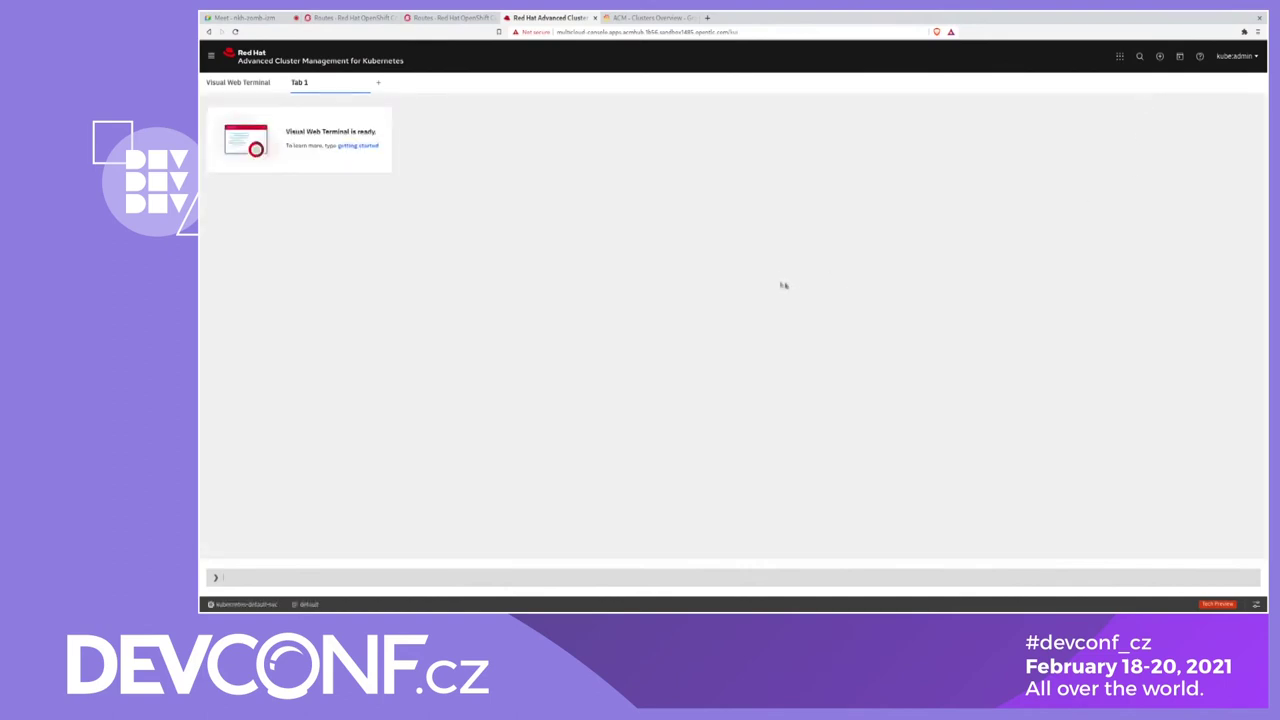
type("get pods -n open-clu")
key("Tab")
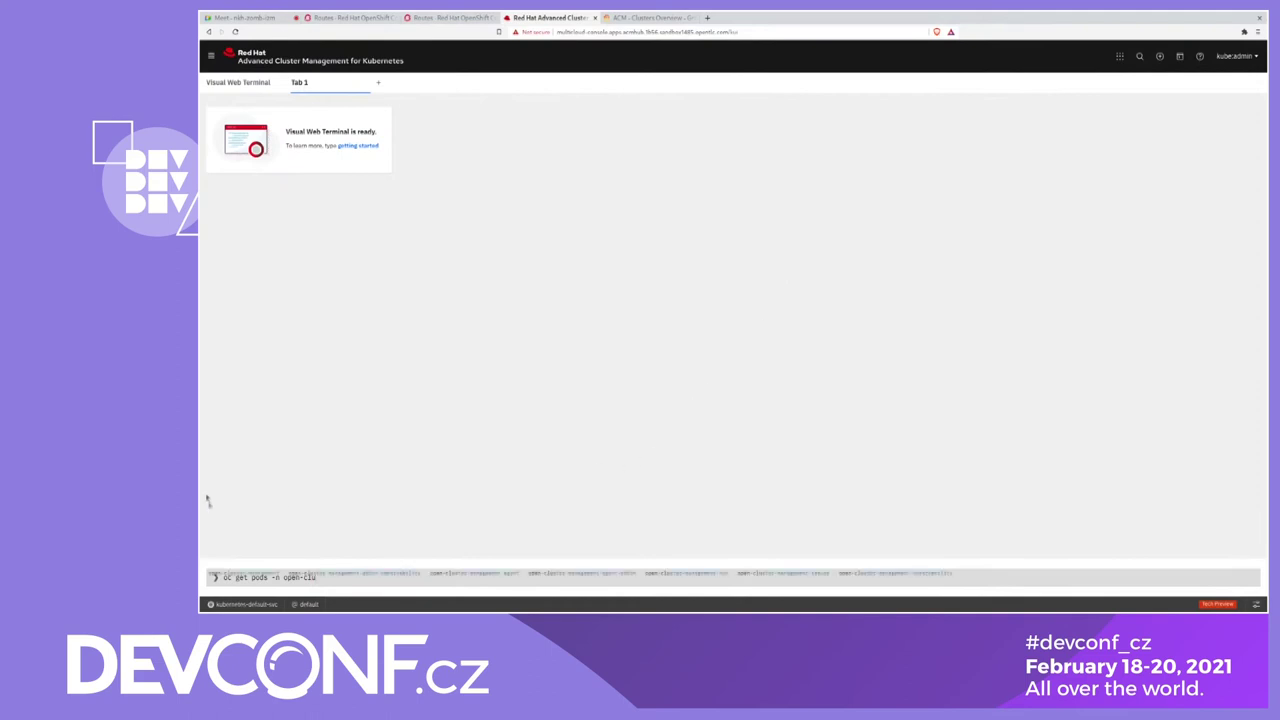
left_click(250, 573)
key("Return")
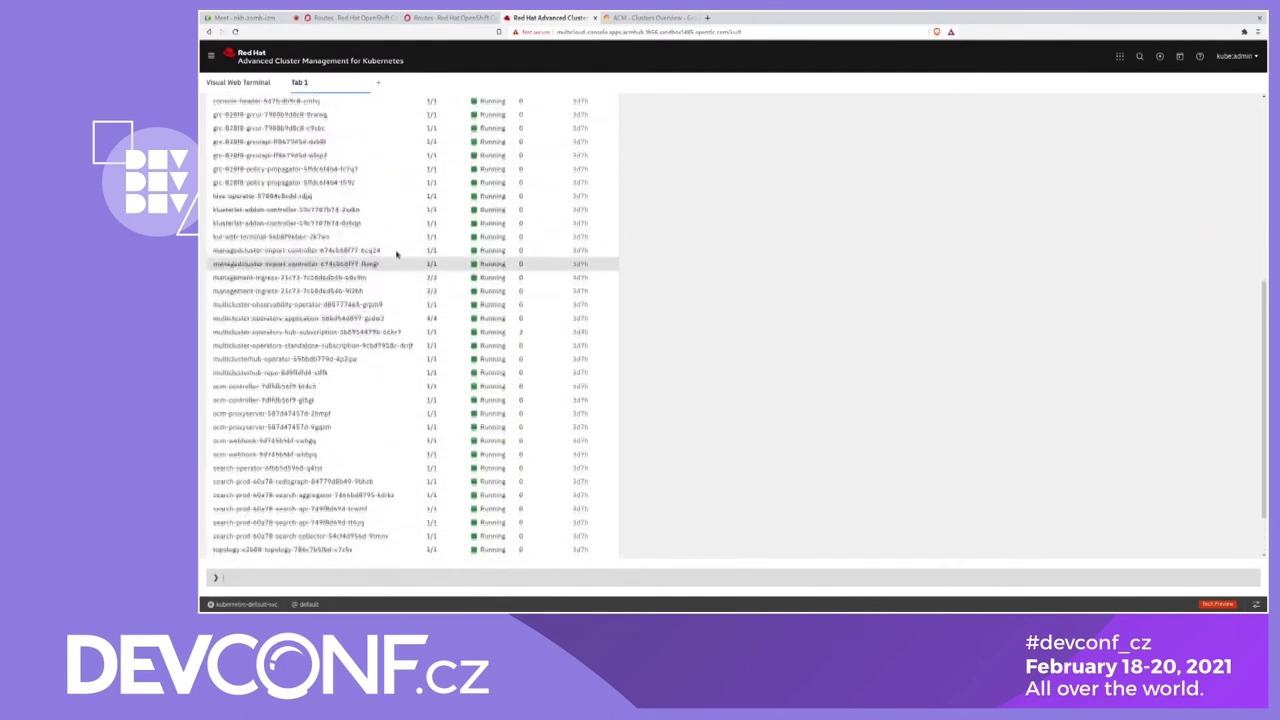
Examine the summary, events, logs, terminal and YAML of the hive-operator pod.
scroll(398, 246, "up", 2)
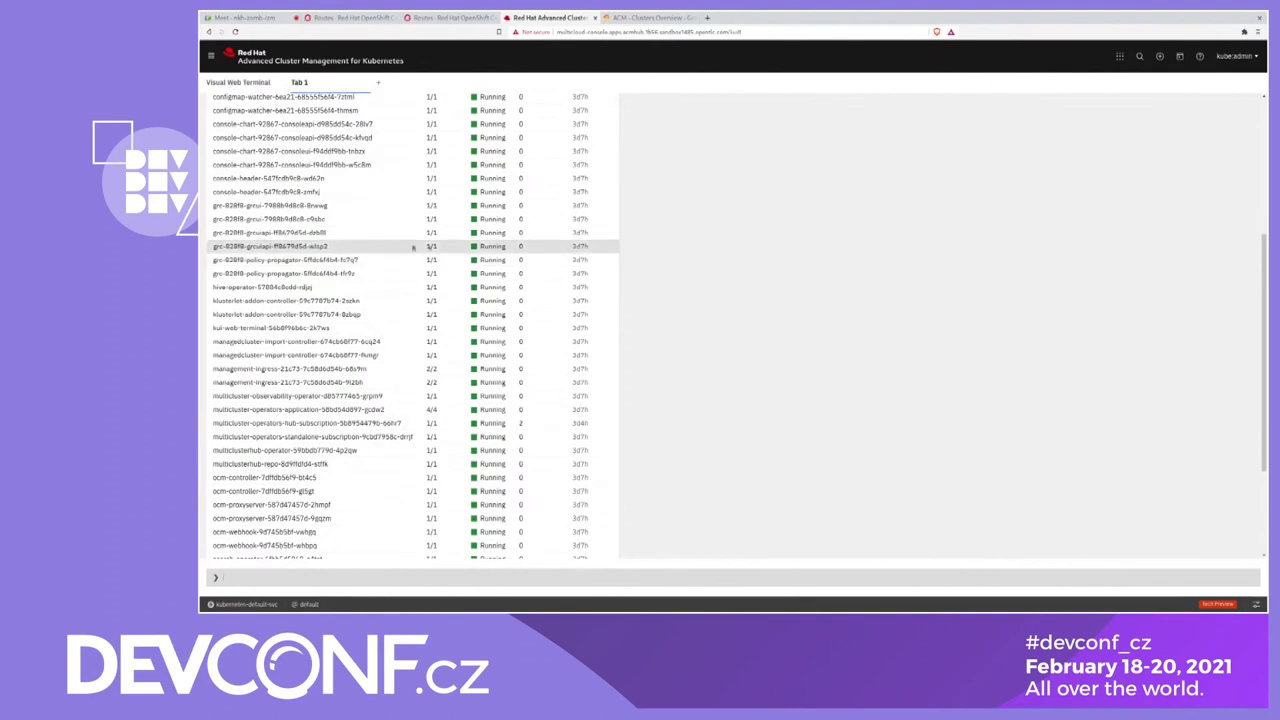
left_click(248, 290)
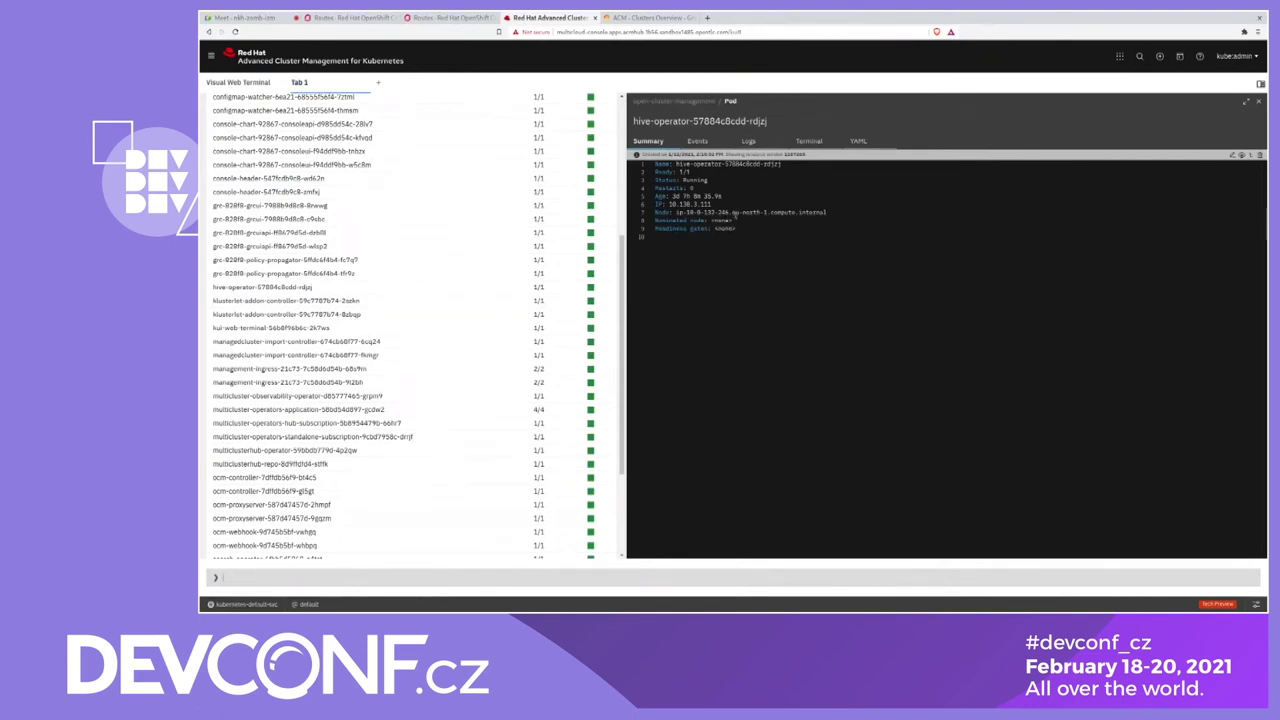
left_click(697, 141)
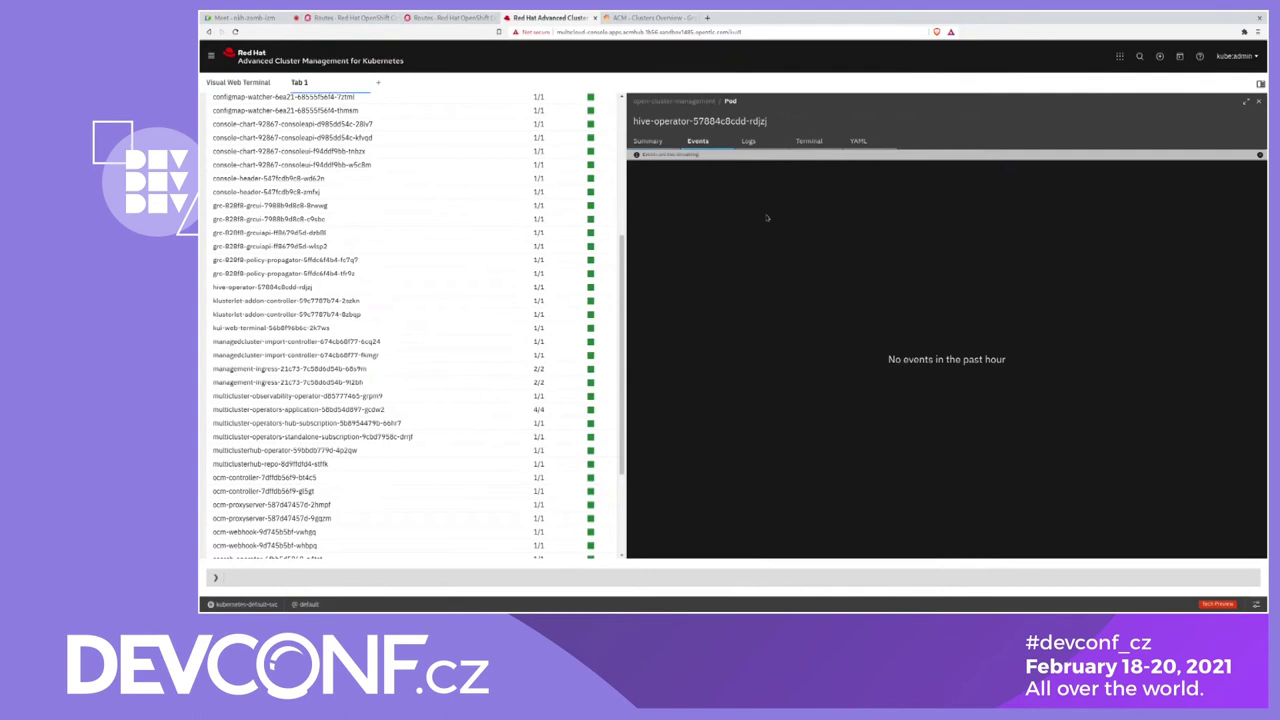
left_click(748, 141)
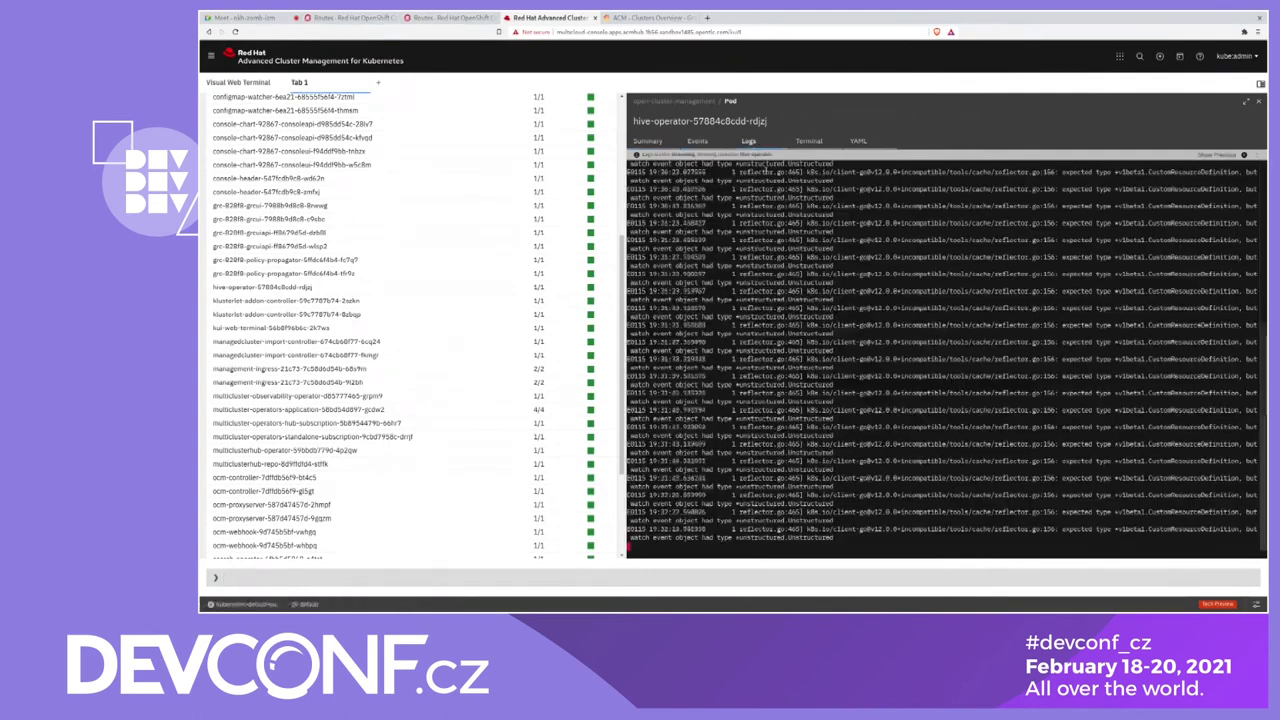
left_click(810, 141)
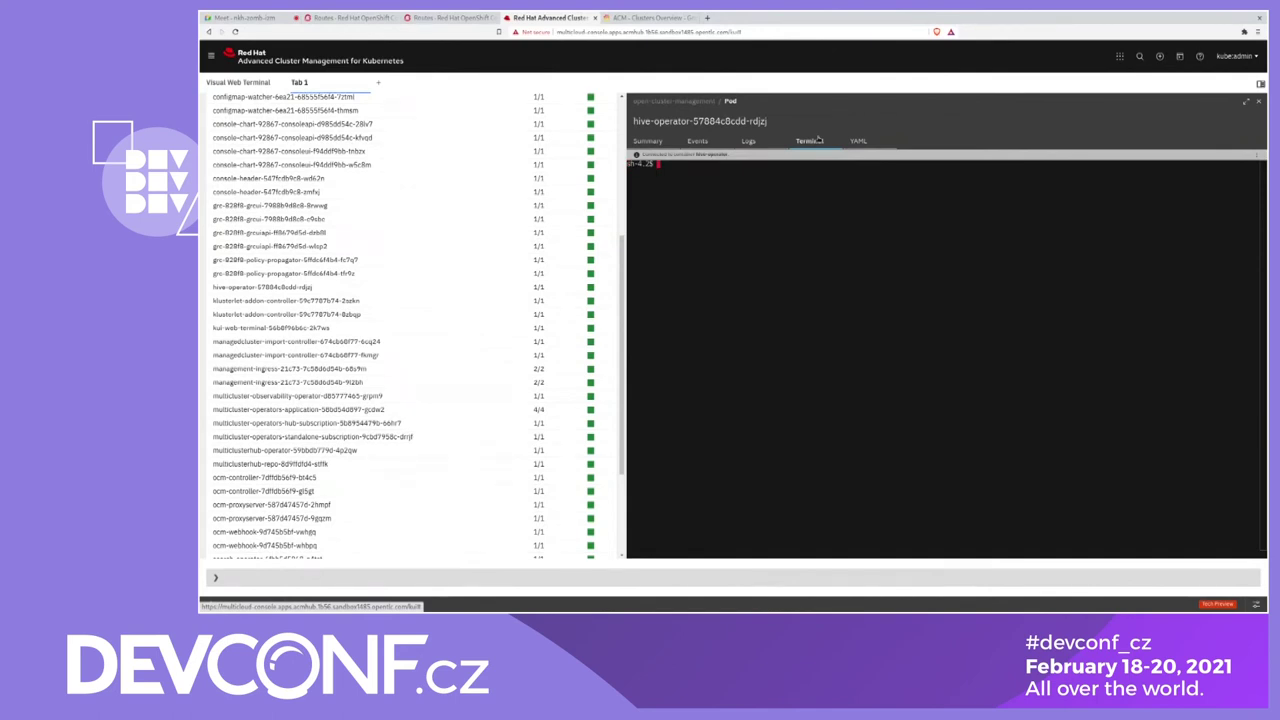
left_click(858, 141)
scroll(883, 169, "down", 15)
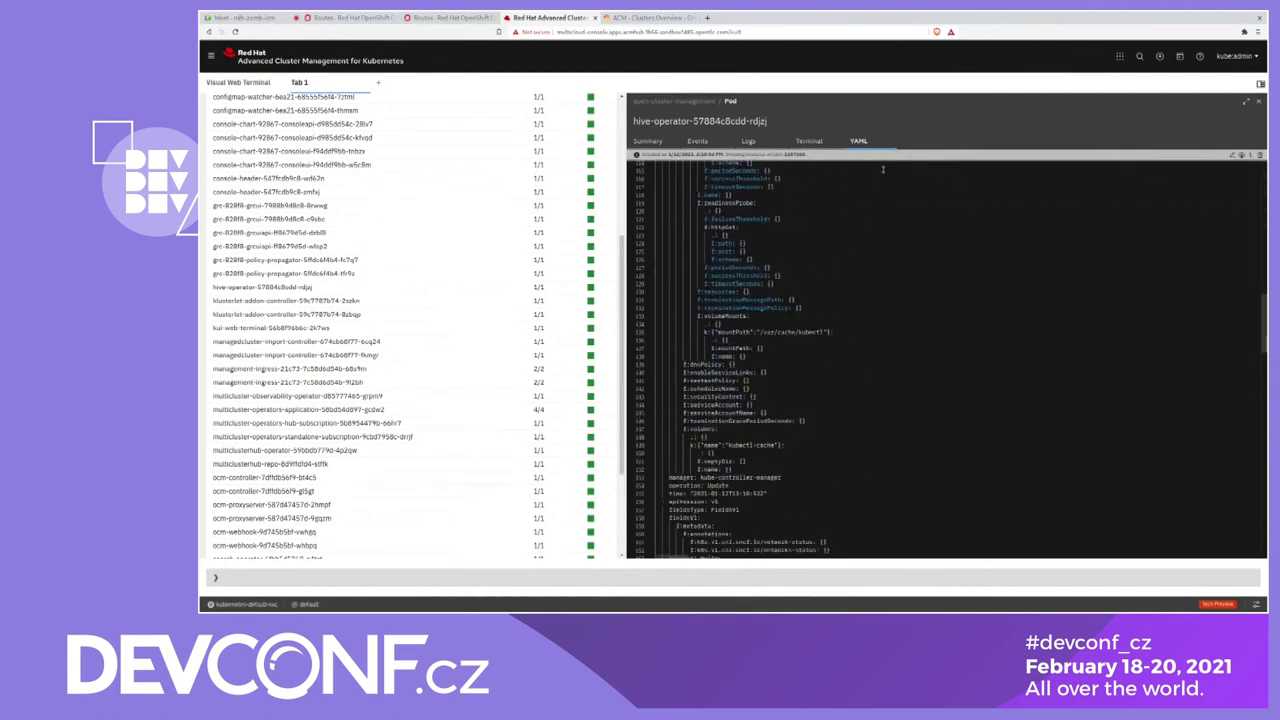
scroll(883, 169, "up", 4)
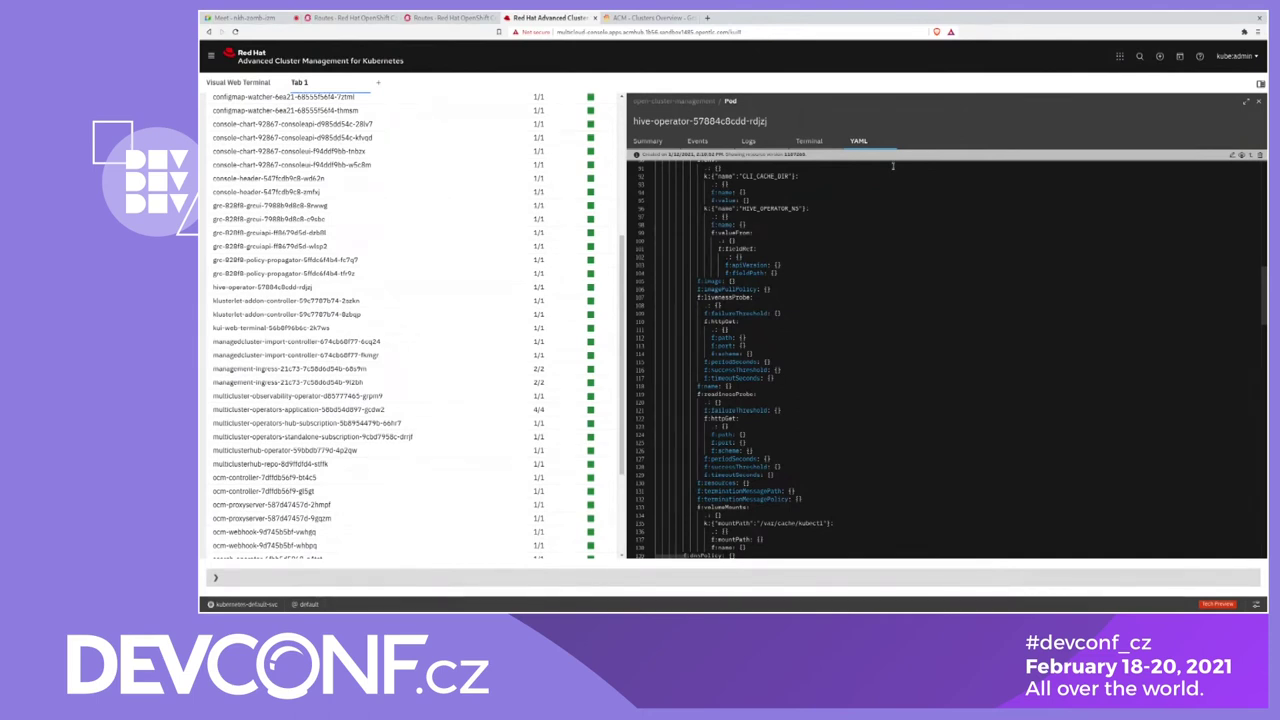
Search for kind:deployment on cluster:bm-managed-1 in the Visual Web Terminal, look through the results and view their related resources.
left_click(522, 574)
type("search")
left_click(268, 500)
type("deplo")
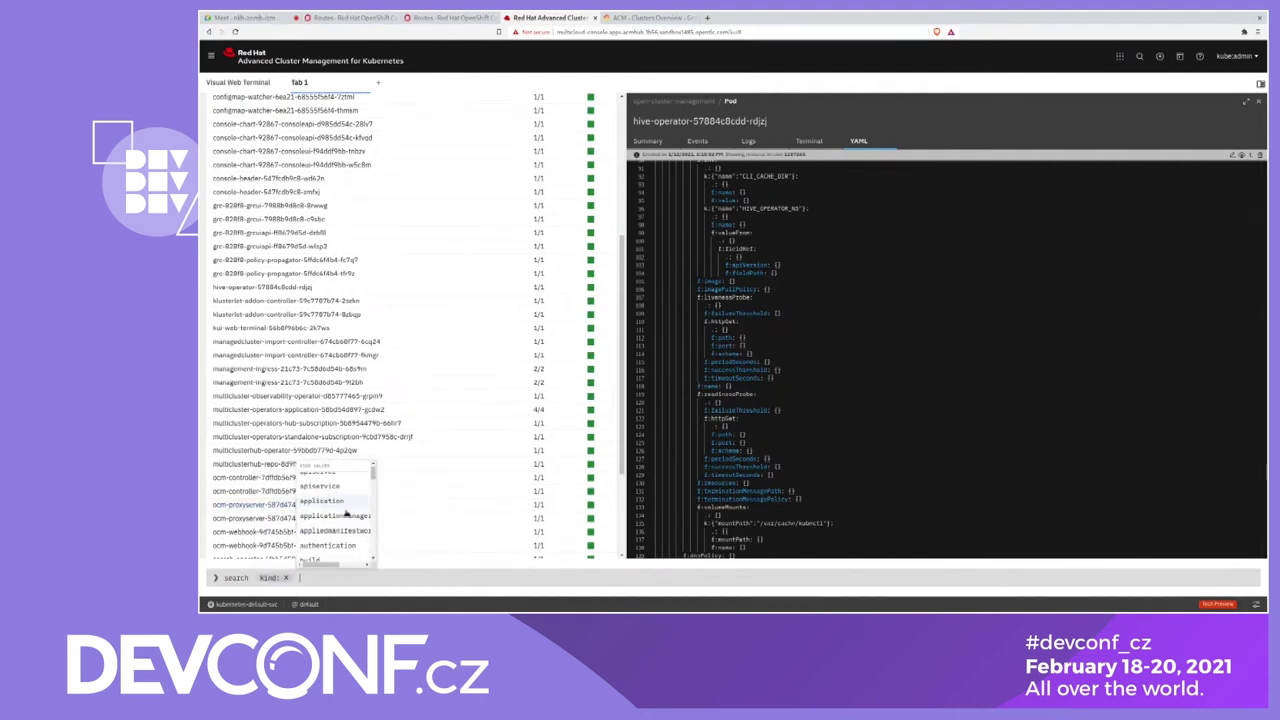
left_click(320, 545)
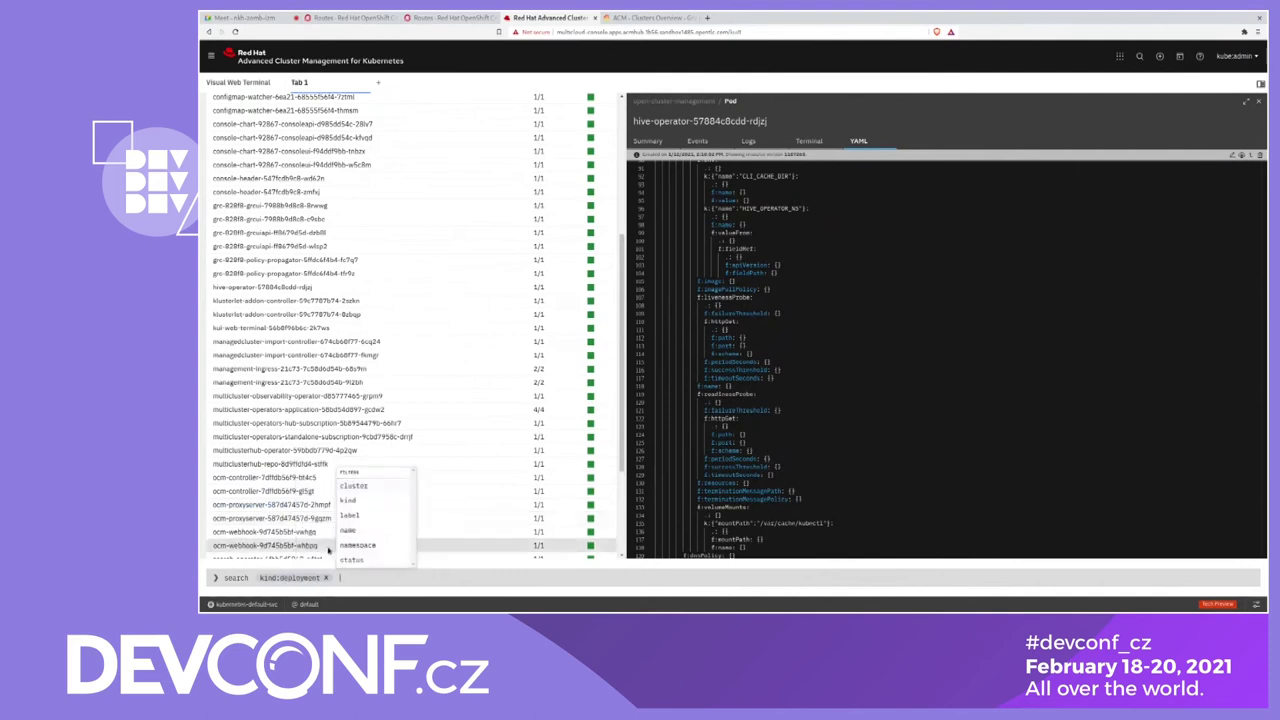
left_click(379, 490)
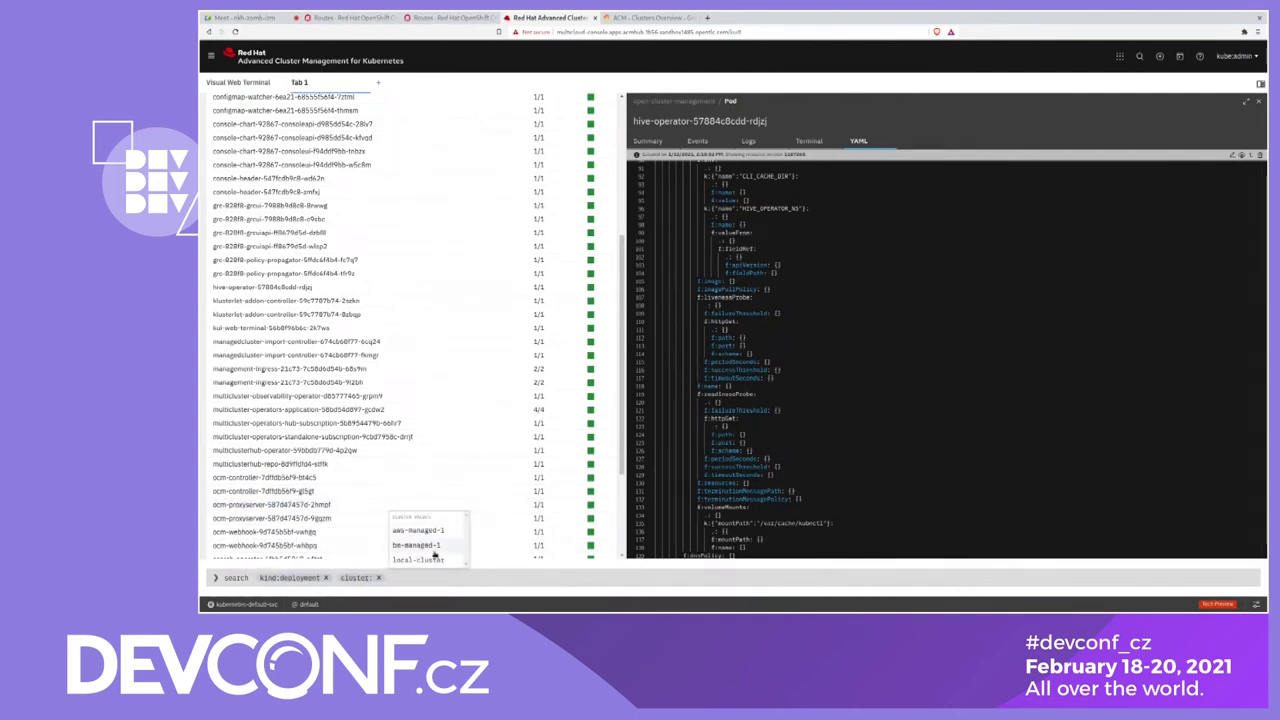
left_click(434, 543)
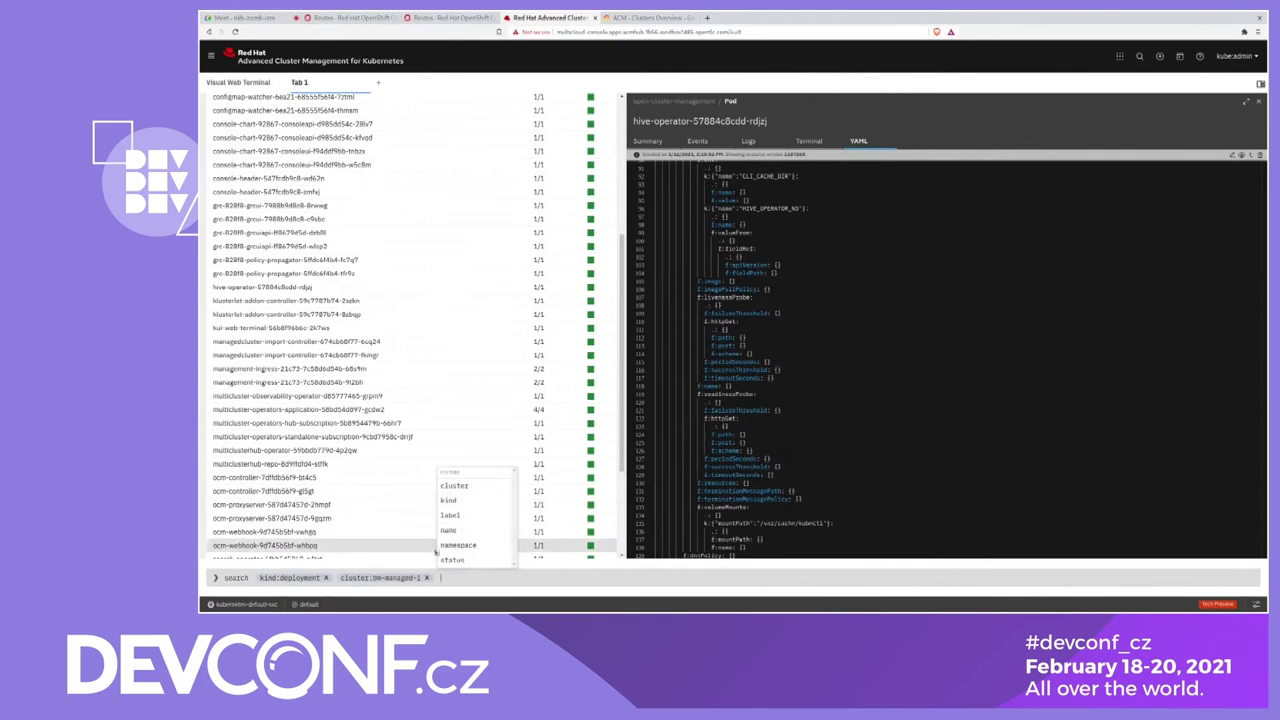
key("Return")
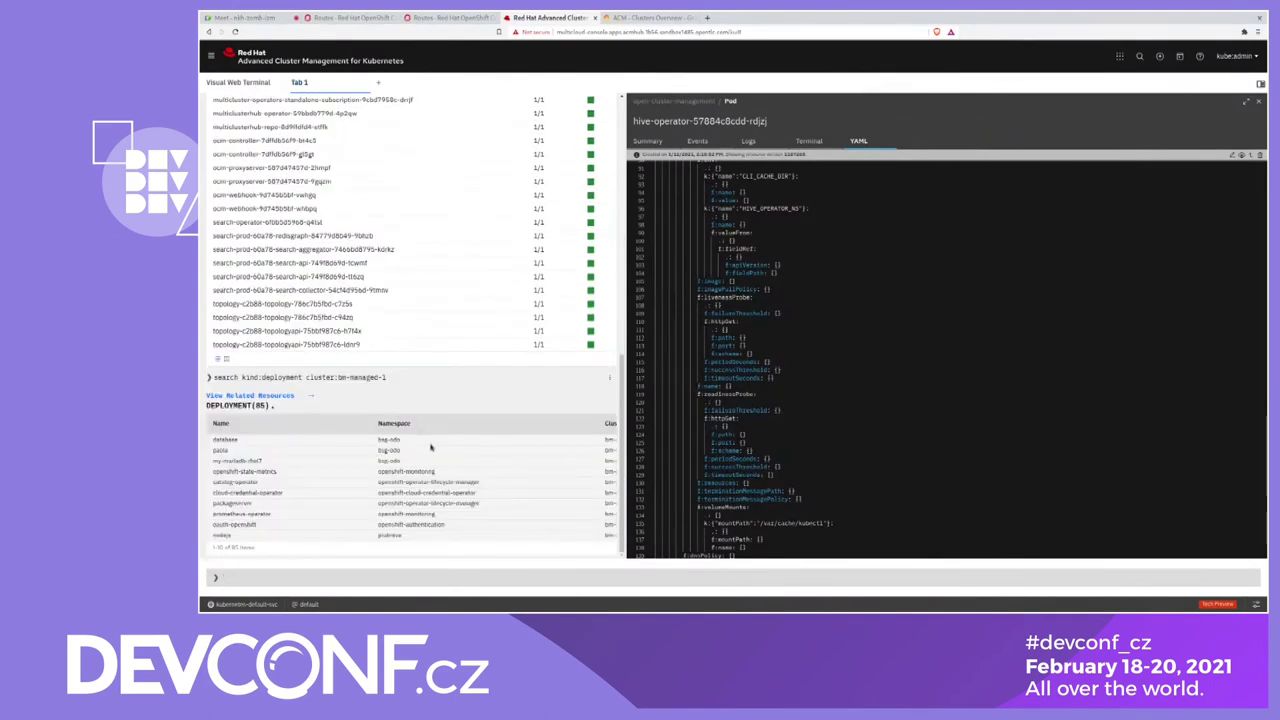
scroll(427, 470, "up", 1)
scroll(427, 472, "down", 1)
left_click(283, 397)
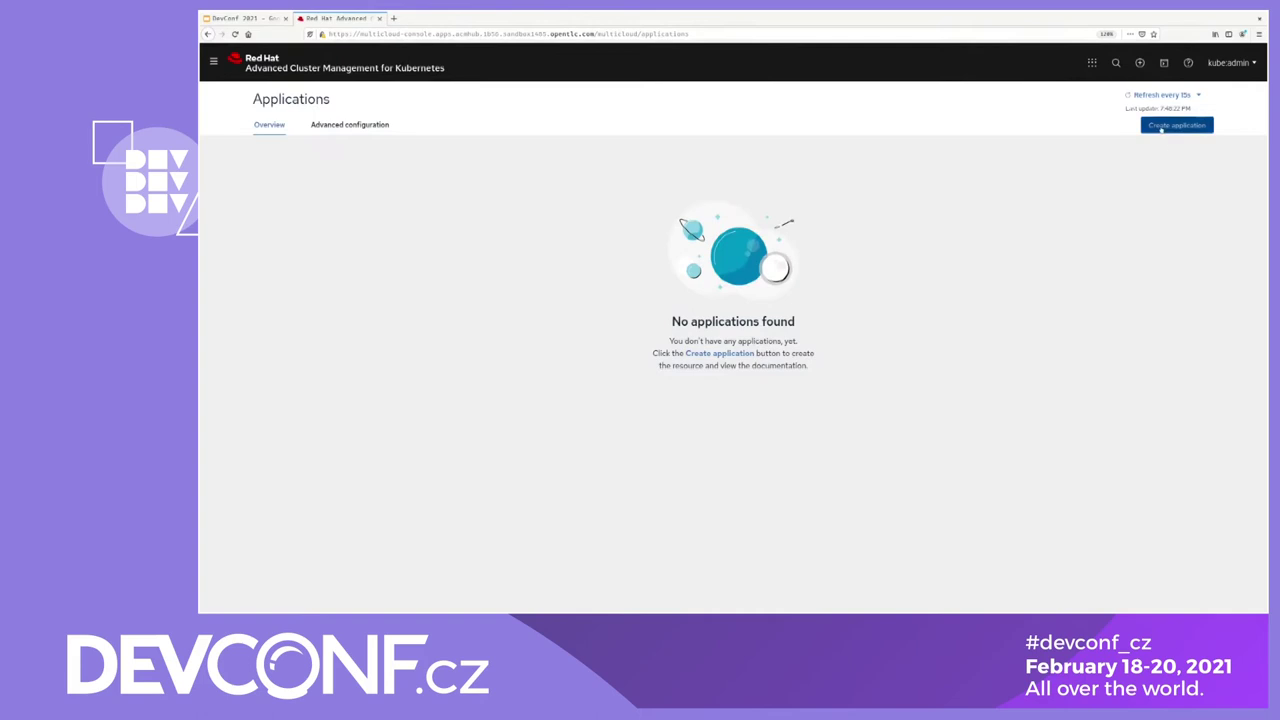
Start creating an application named etherpad in the etherpad namespace.
left_click(1155, 126)
left_click(348, 185)
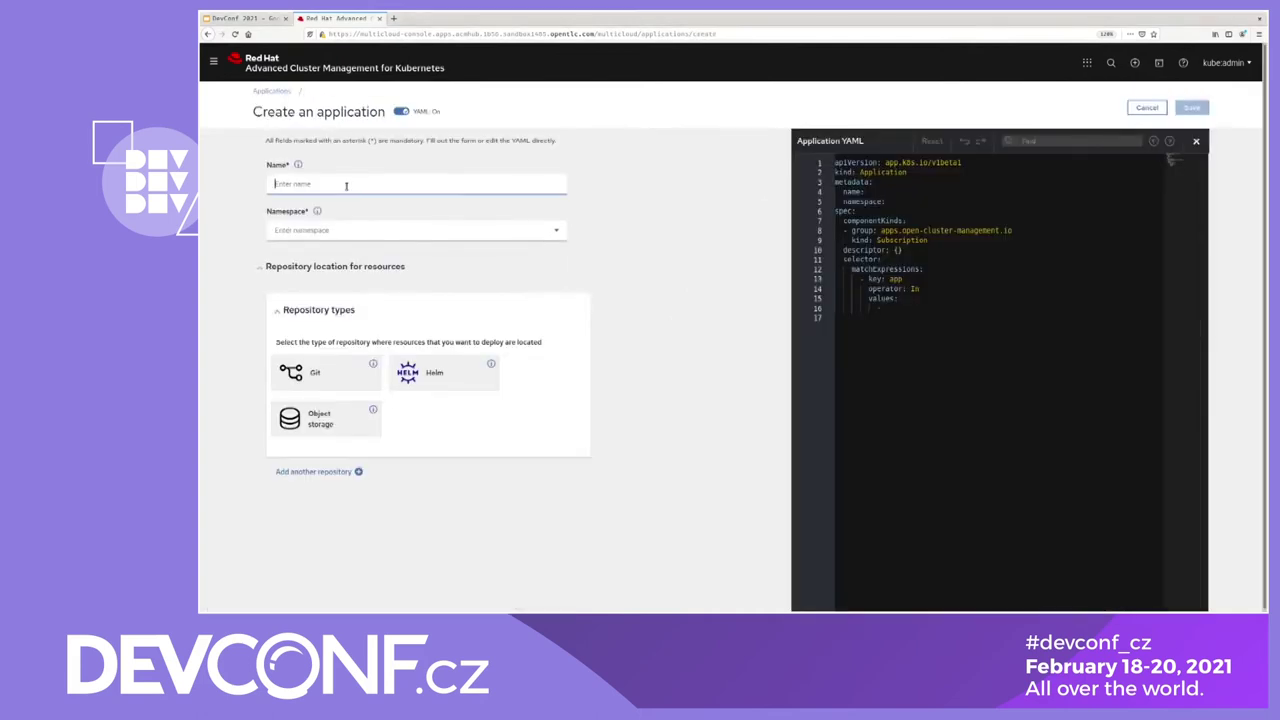
type("etherpad")
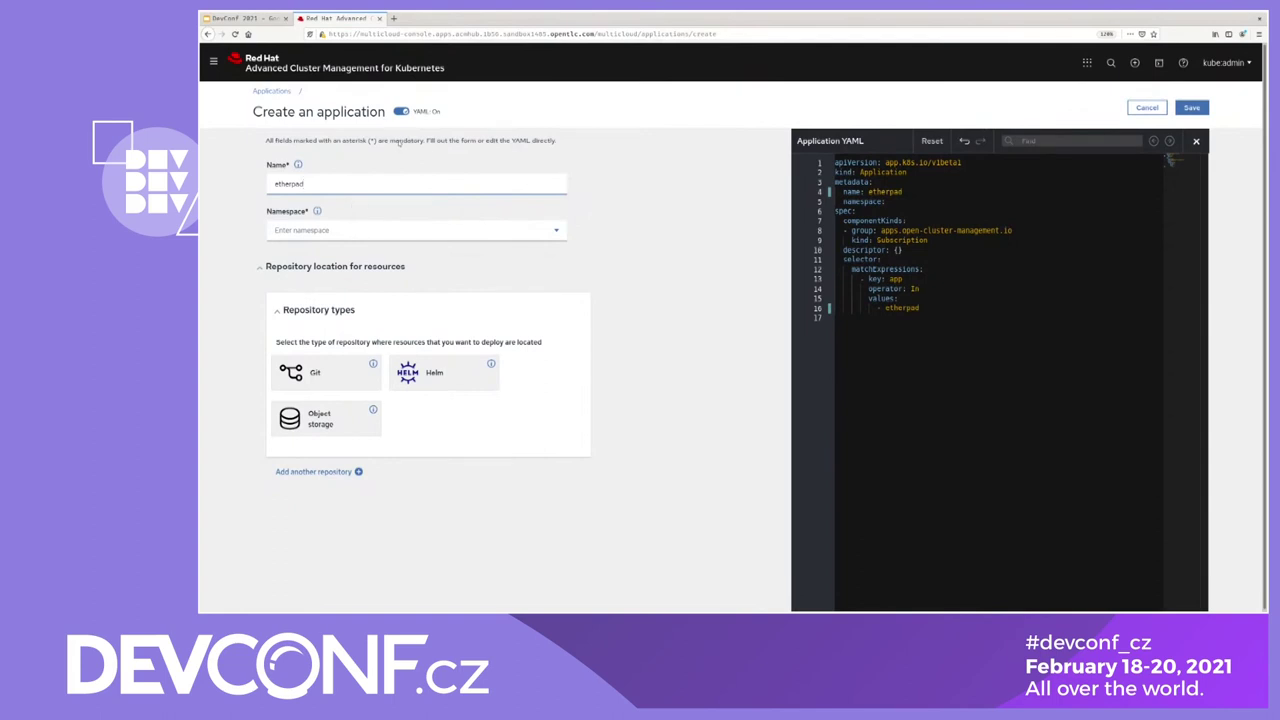
left_click(325, 229)
type("ether")
left_click(318, 252)
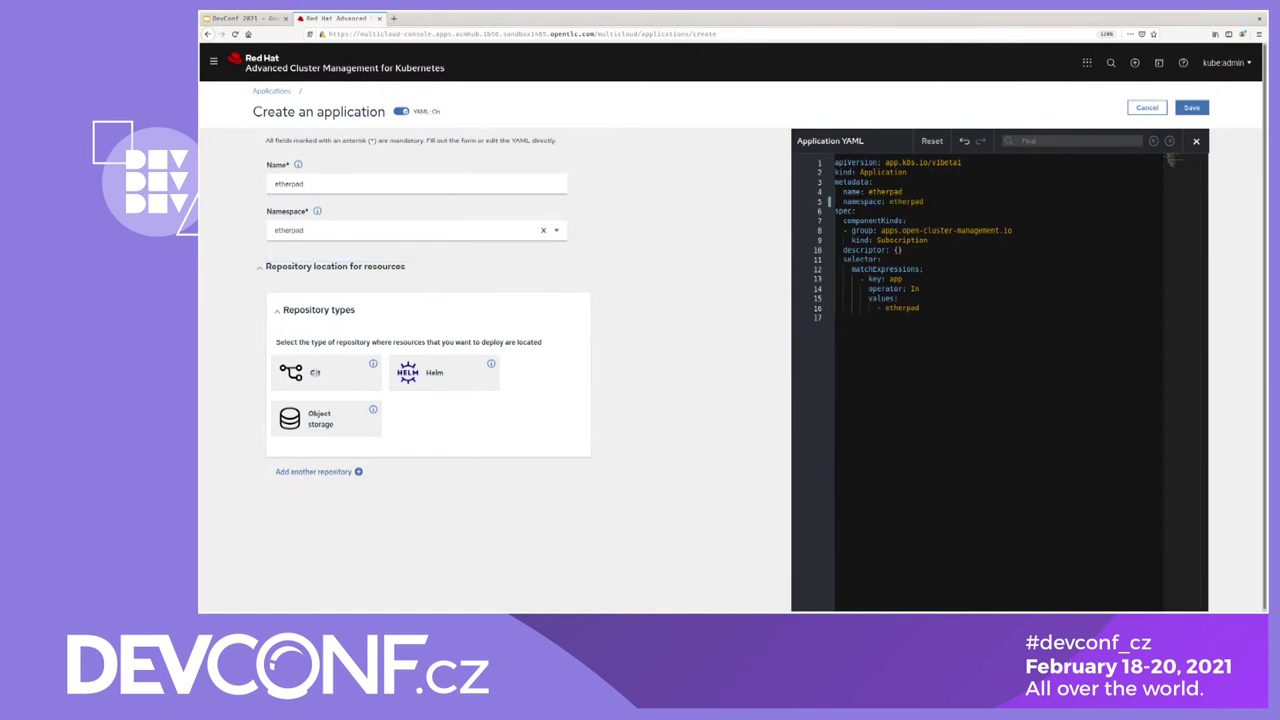
Use the existing rhacm-demo.git Git repository as the source, with branch DevConf and path app-lifecycle/etherpad/aws.
left_click(314, 372)
left_click(380, 228)
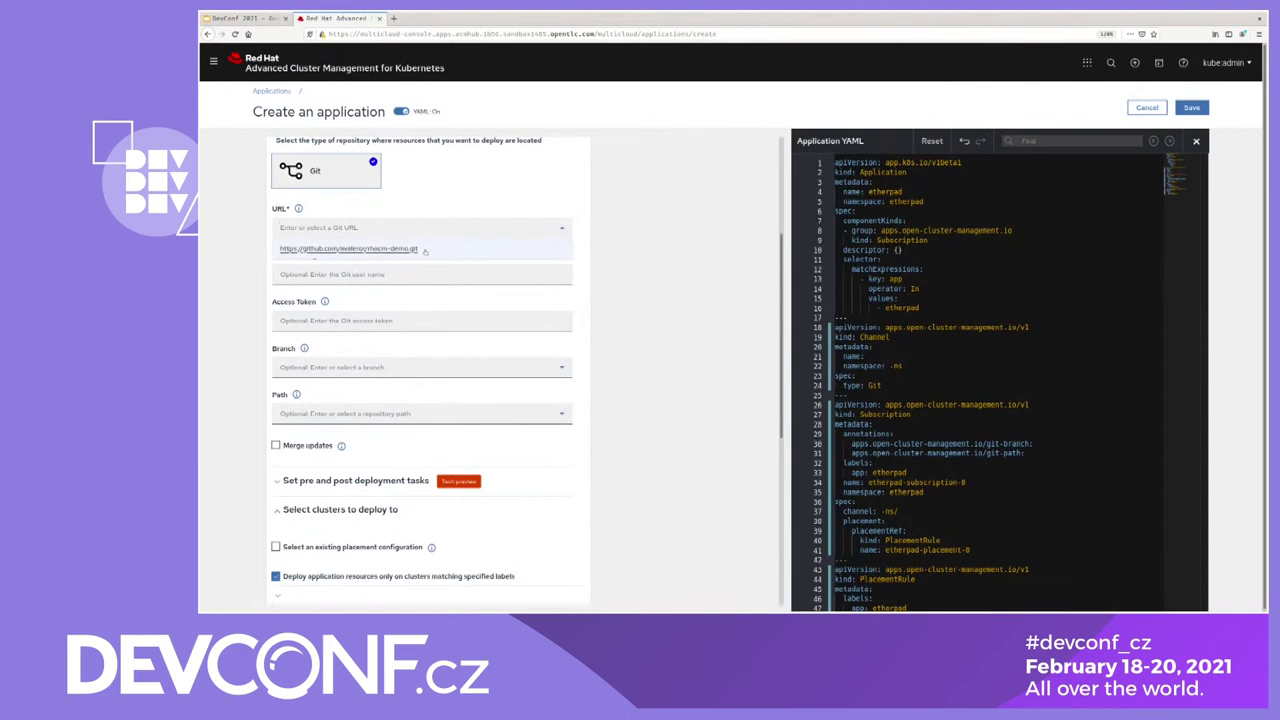
left_click(425, 250)
left_click(306, 274)
type("DevConf")
key("Return")
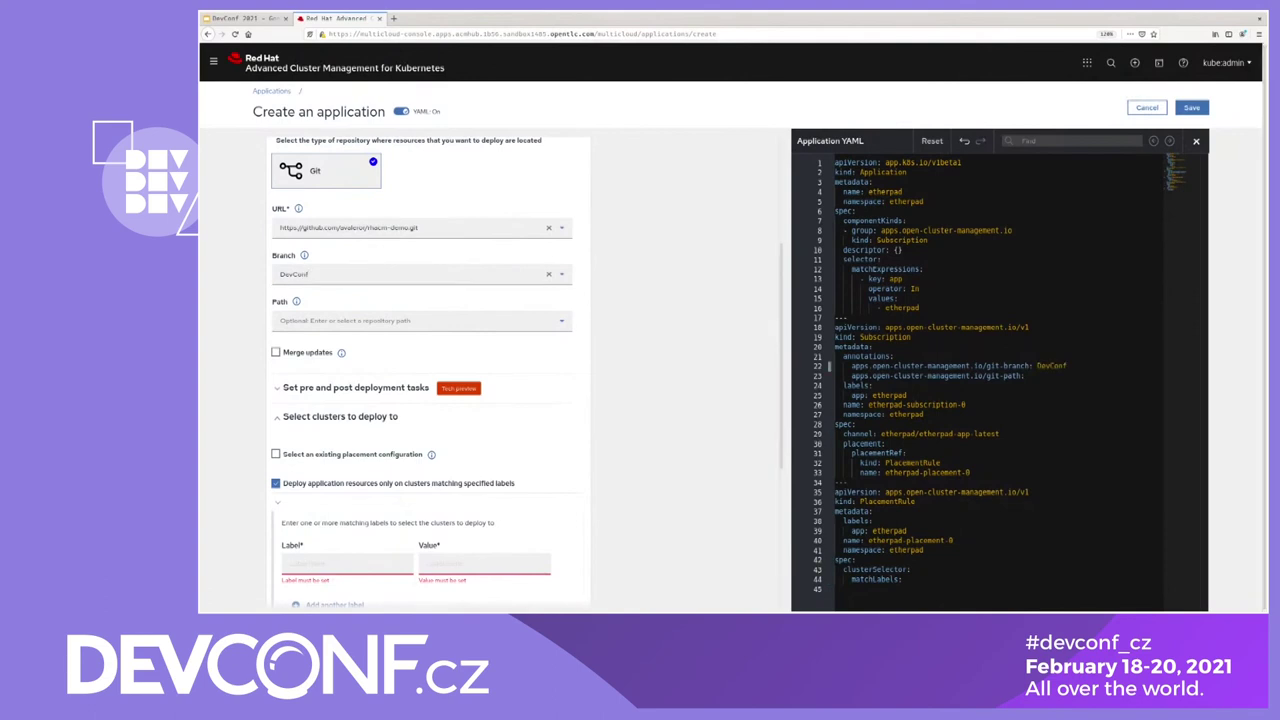
left_click(347, 313)
type("app-lifecycle/etherpad/sam")
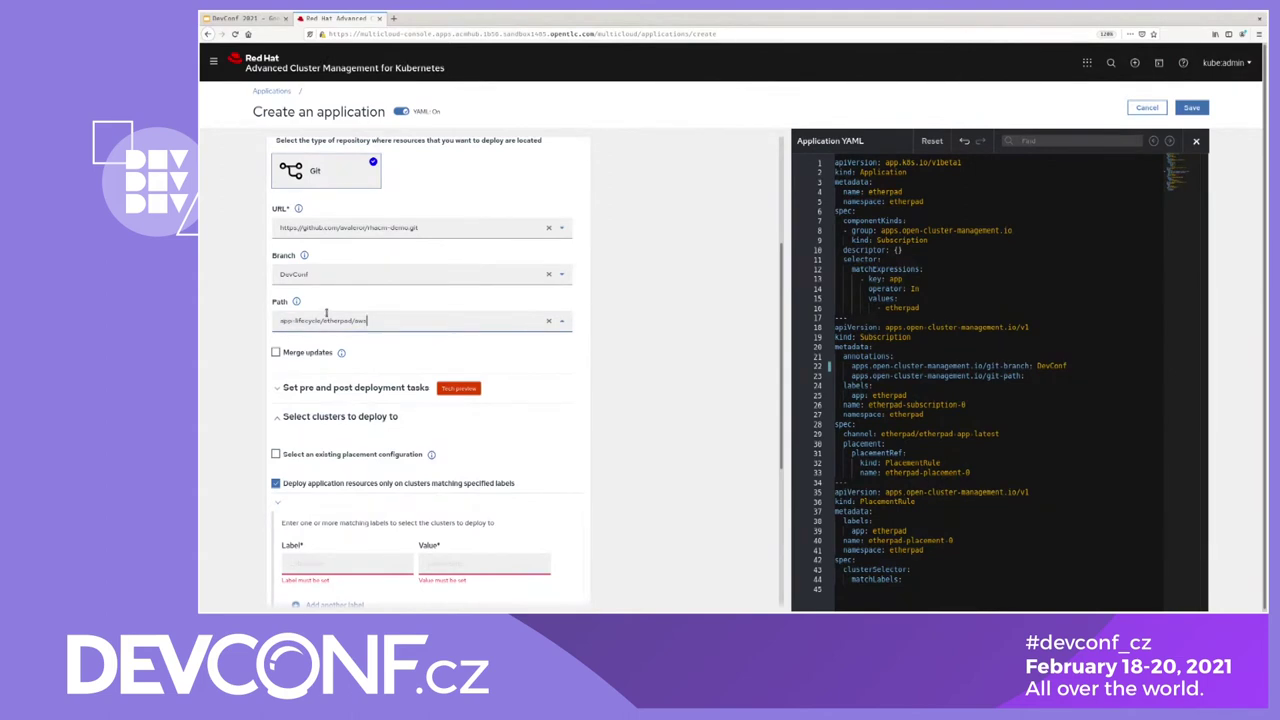
Restrict deployment to clusters with the label cloud set to Amazon and save the application.
scroll(376, 338, "down", 1)
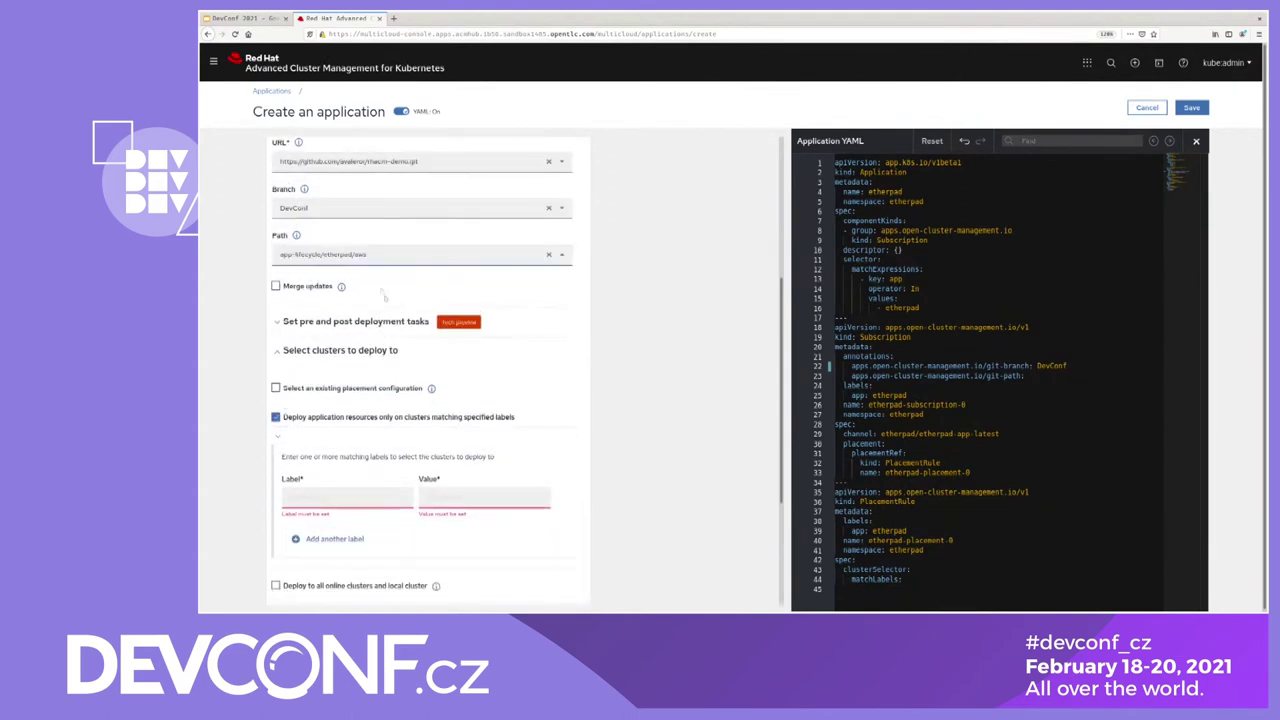
scroll(365, 288, "down", 1)
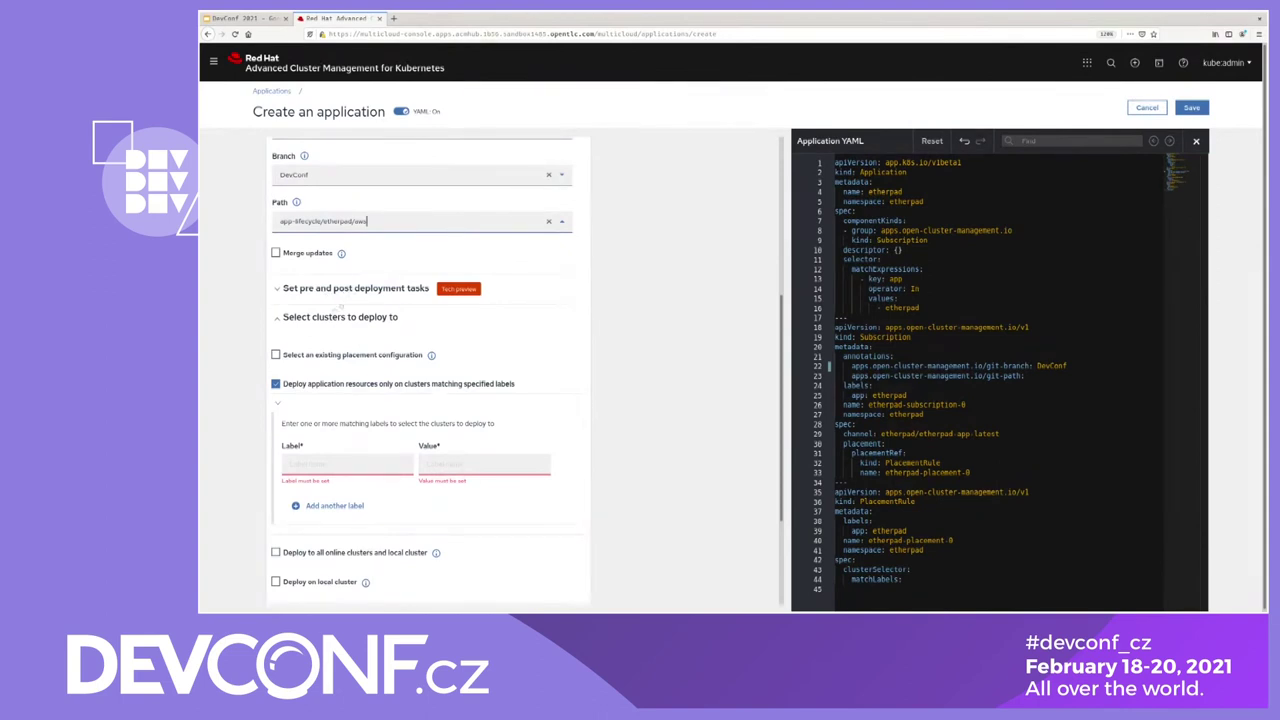
scroll(341, 306, "down", 2)
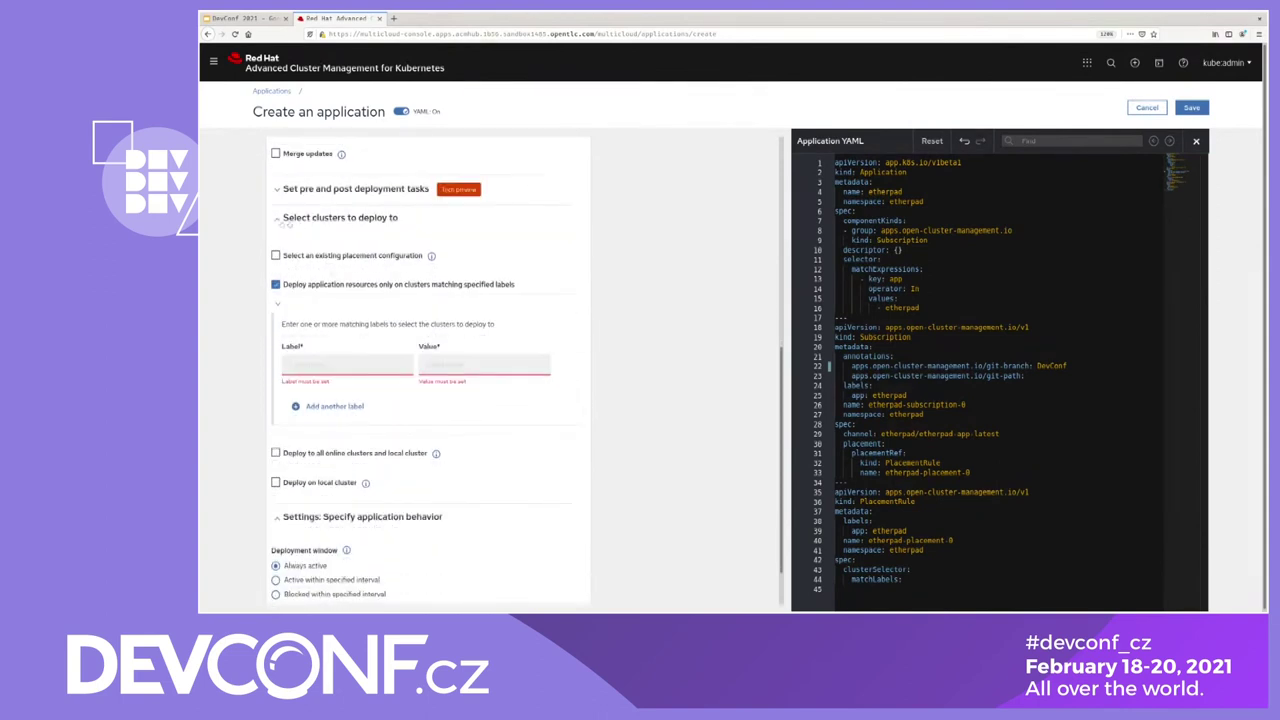
left_click(320, 367)
type("cloud")
key("Tab")
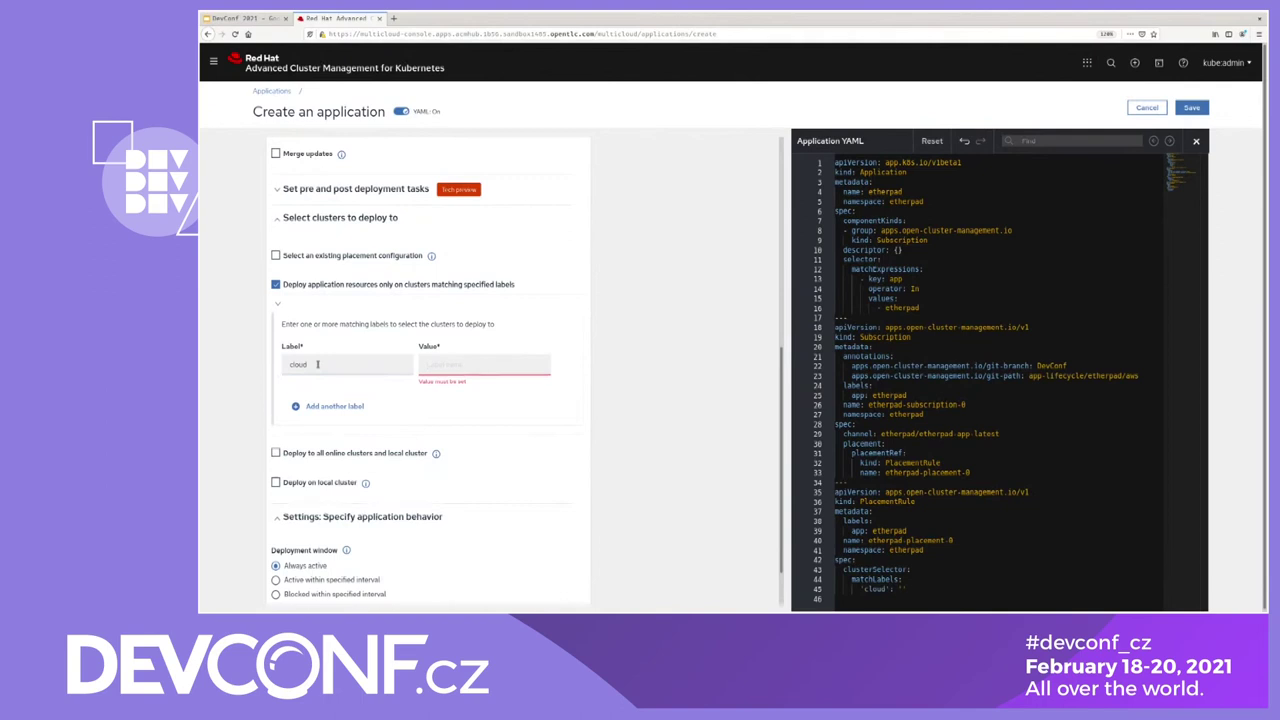
type("Amazon")
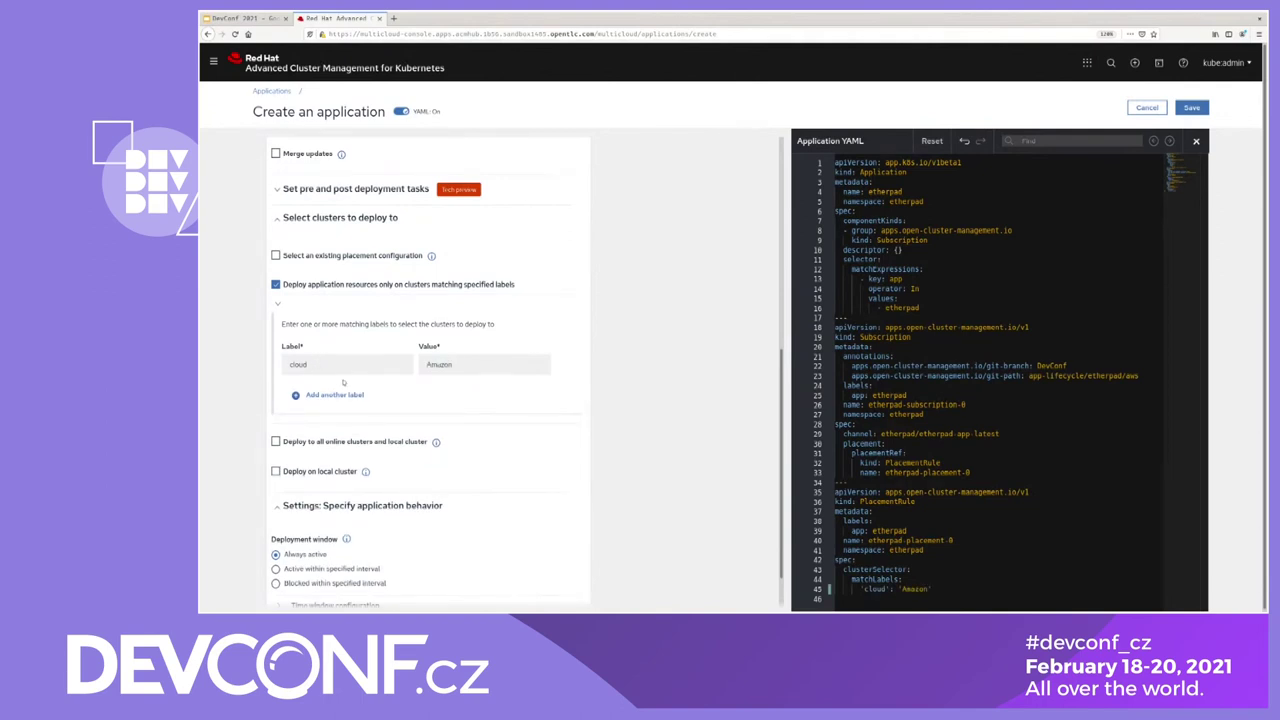
scroll(290, 400, "down", 1)
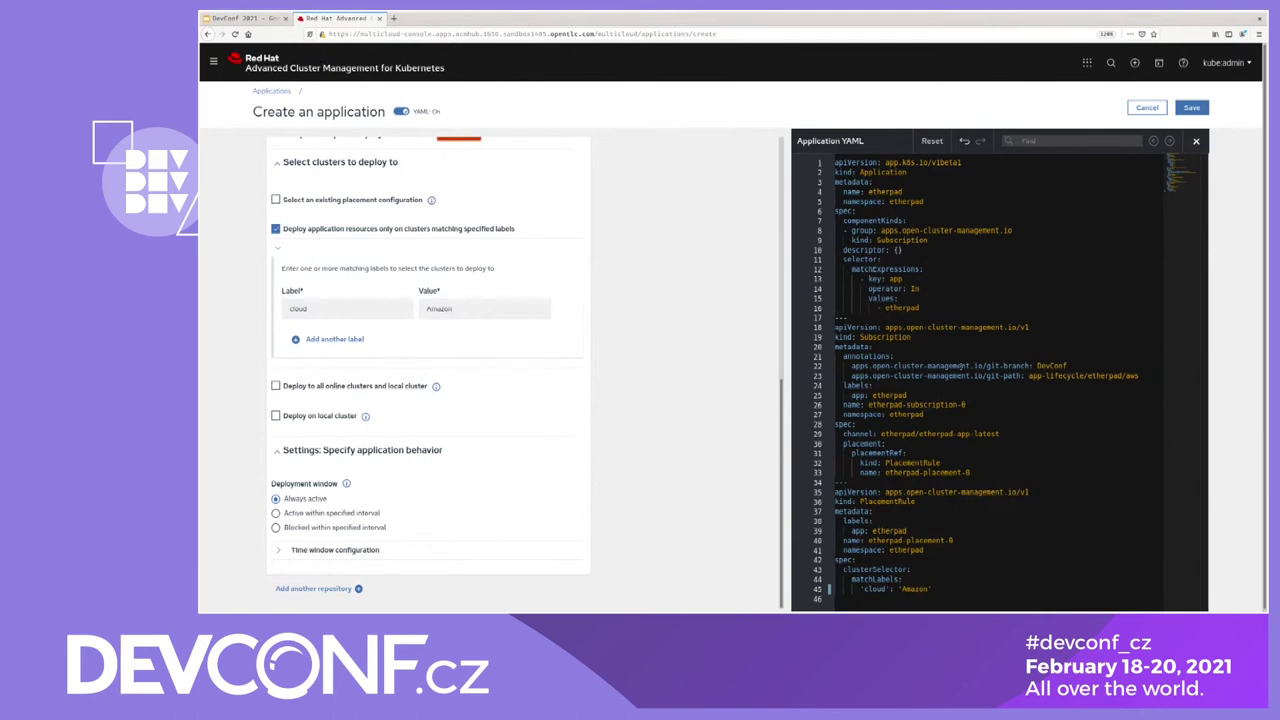
left_click(1191, 107)
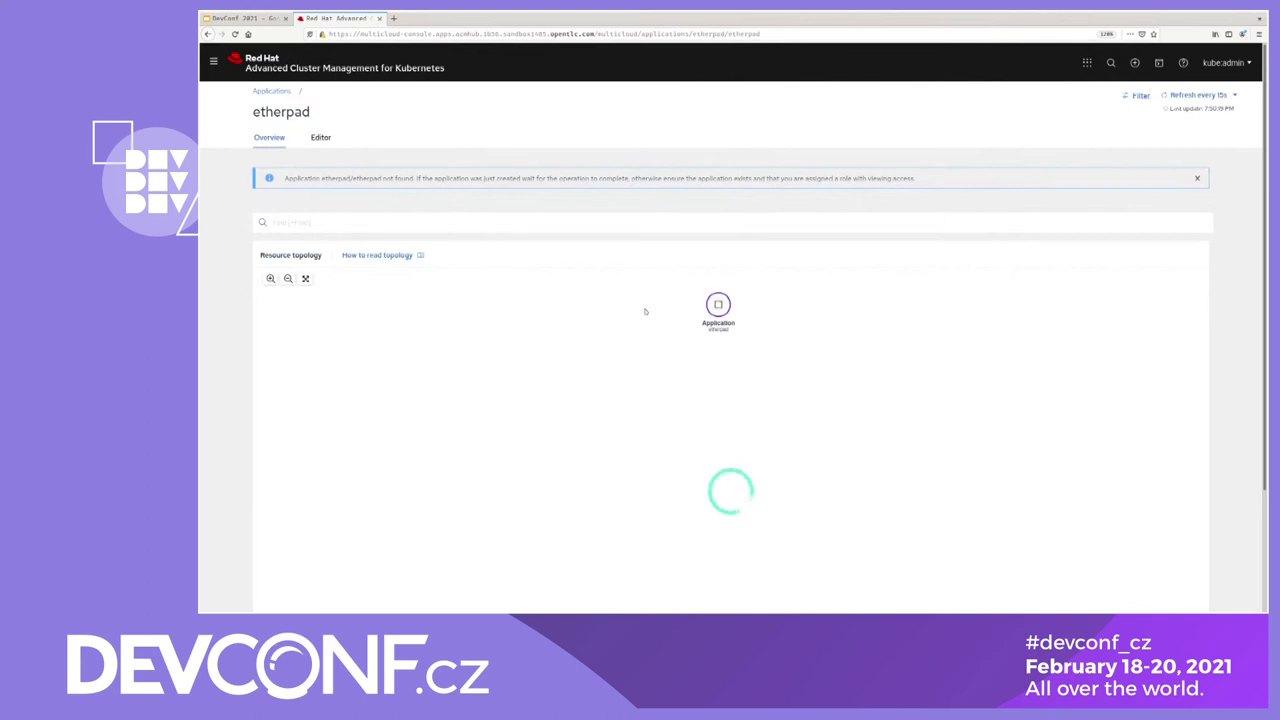
Refresh the etherpad application page and examine the cluster details in its resource topology.
key("F5")
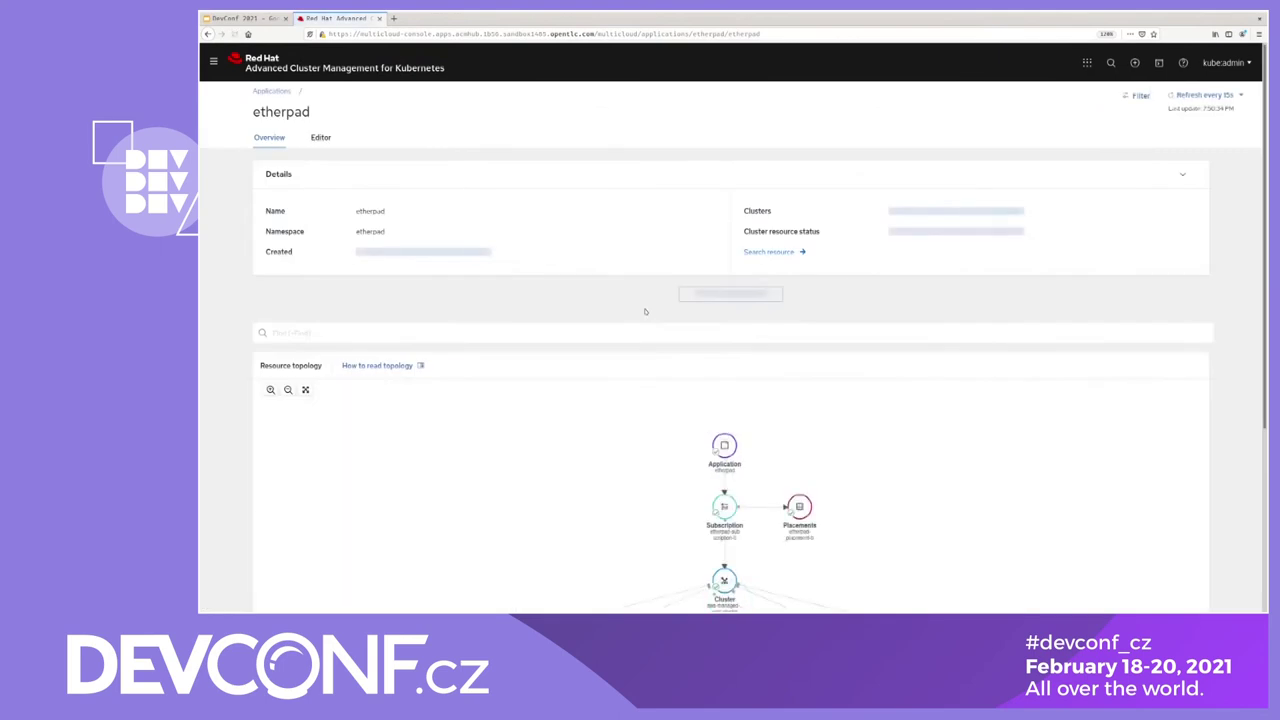
scroll(579, 410, "down", 3)
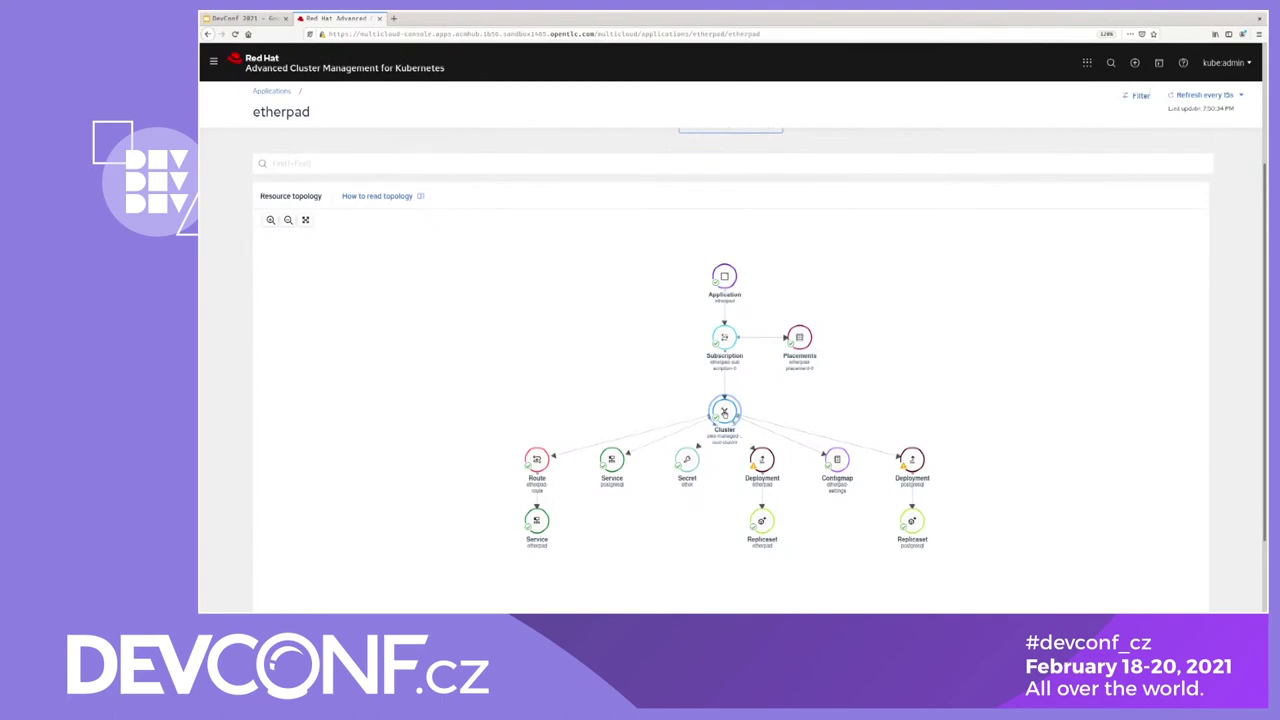
left_click(724, 411)
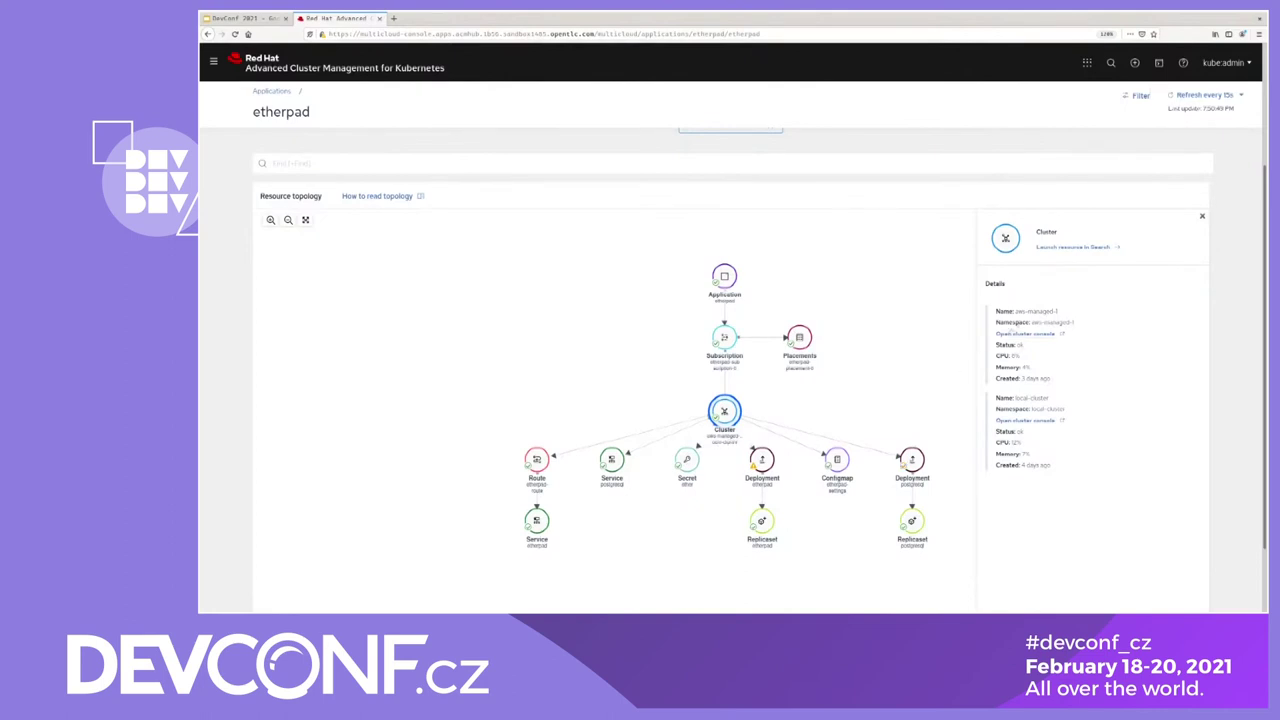
left_click_drag(1015, 311, 1060, 313)
left_click_drag(1015, 398, 1050, 399)
Examine the details of the etherpad deployment, the etherpad route and the postgresql service in the topology.
left_click(763, 463)
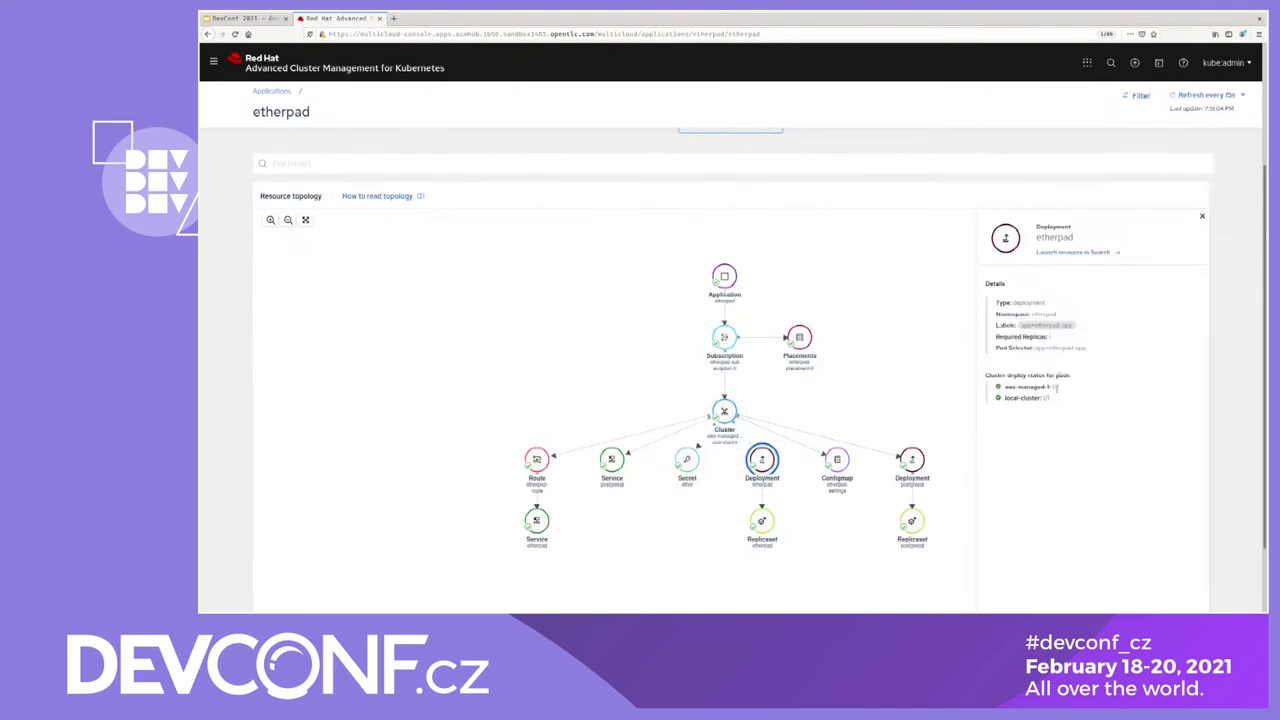
left_click(540, 414)
left_click(537, 460)
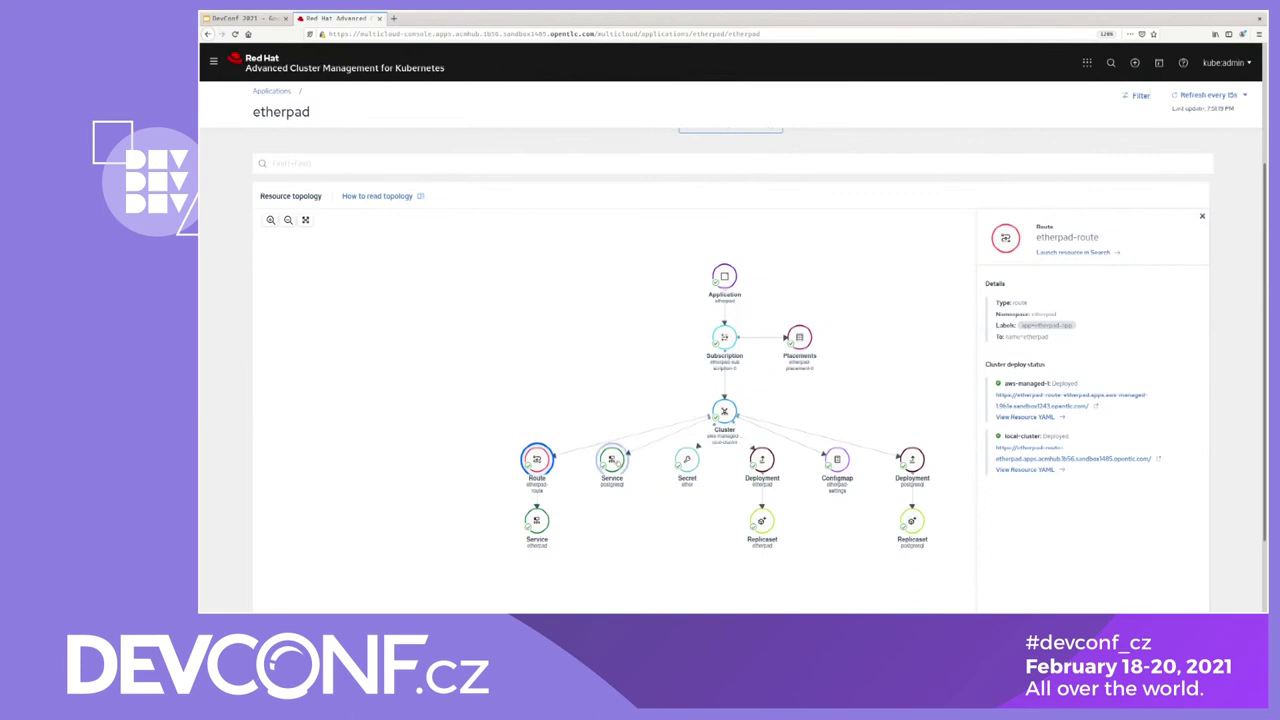
left_click(612, 459)
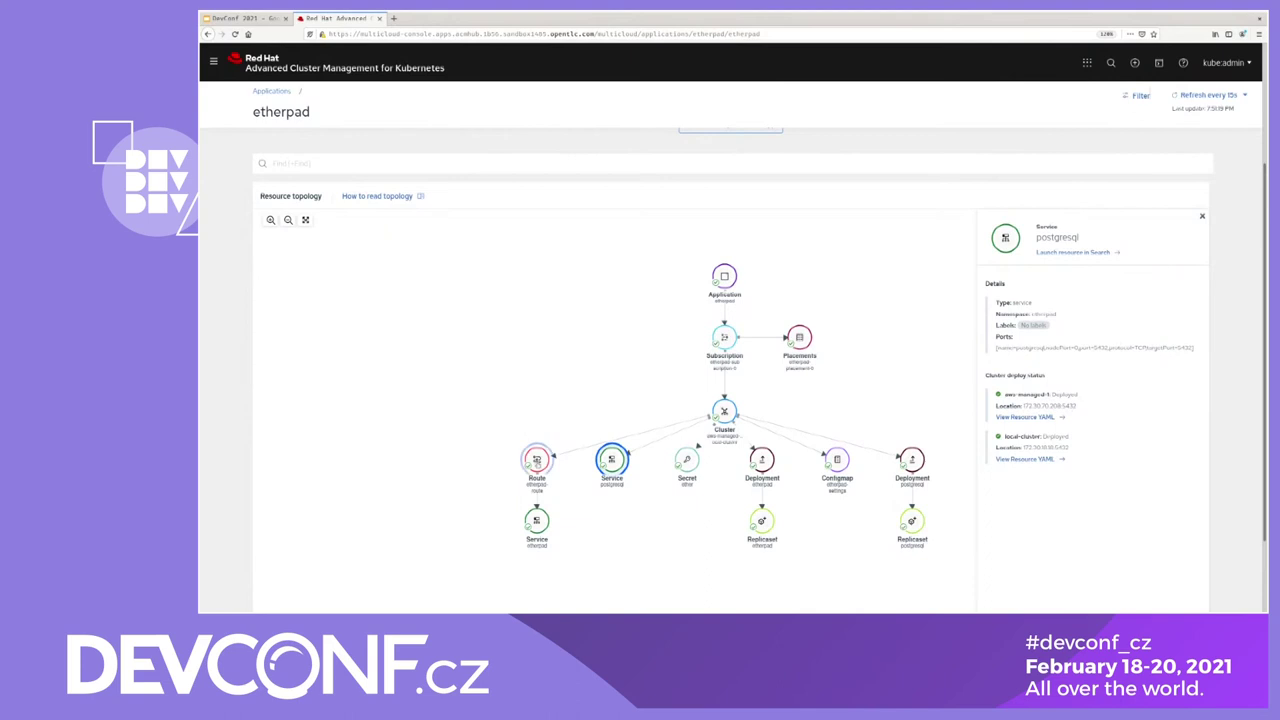
Open the etherpad route on aws-managed-1 and on local-cluster, return to the application's topology and close the route details.
left_click(537, 460)
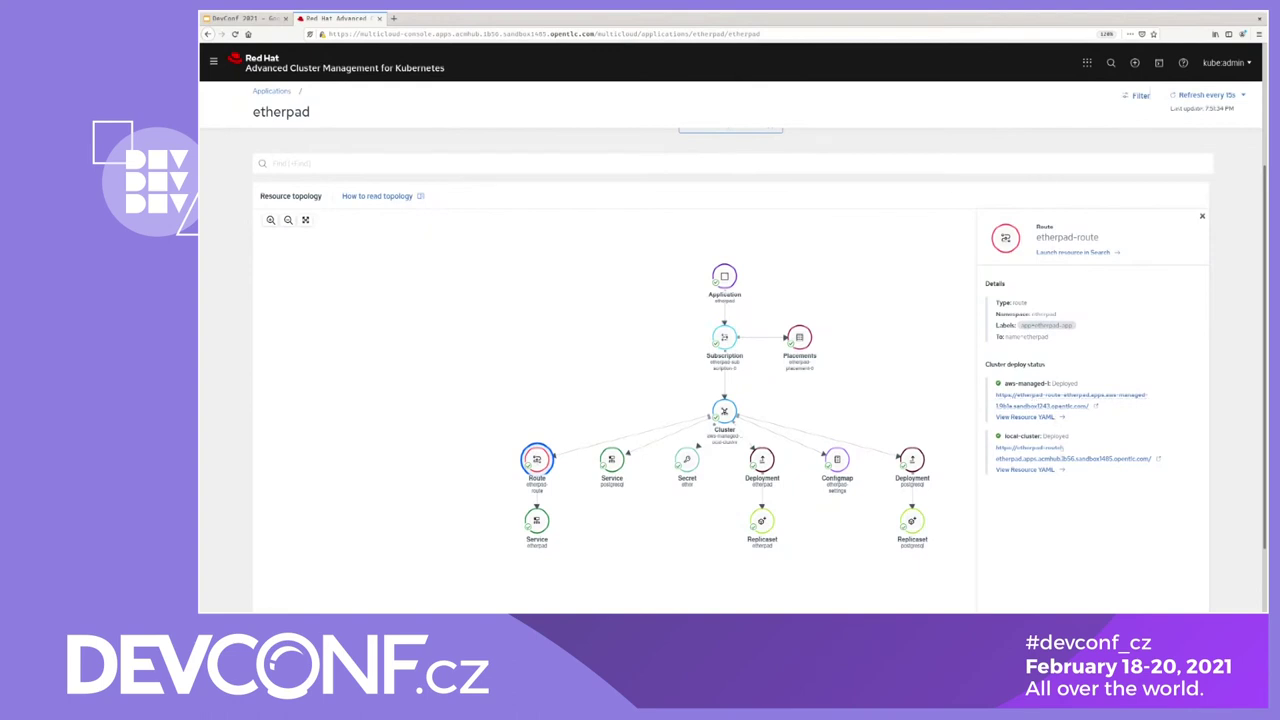
left_click(1020, 398)
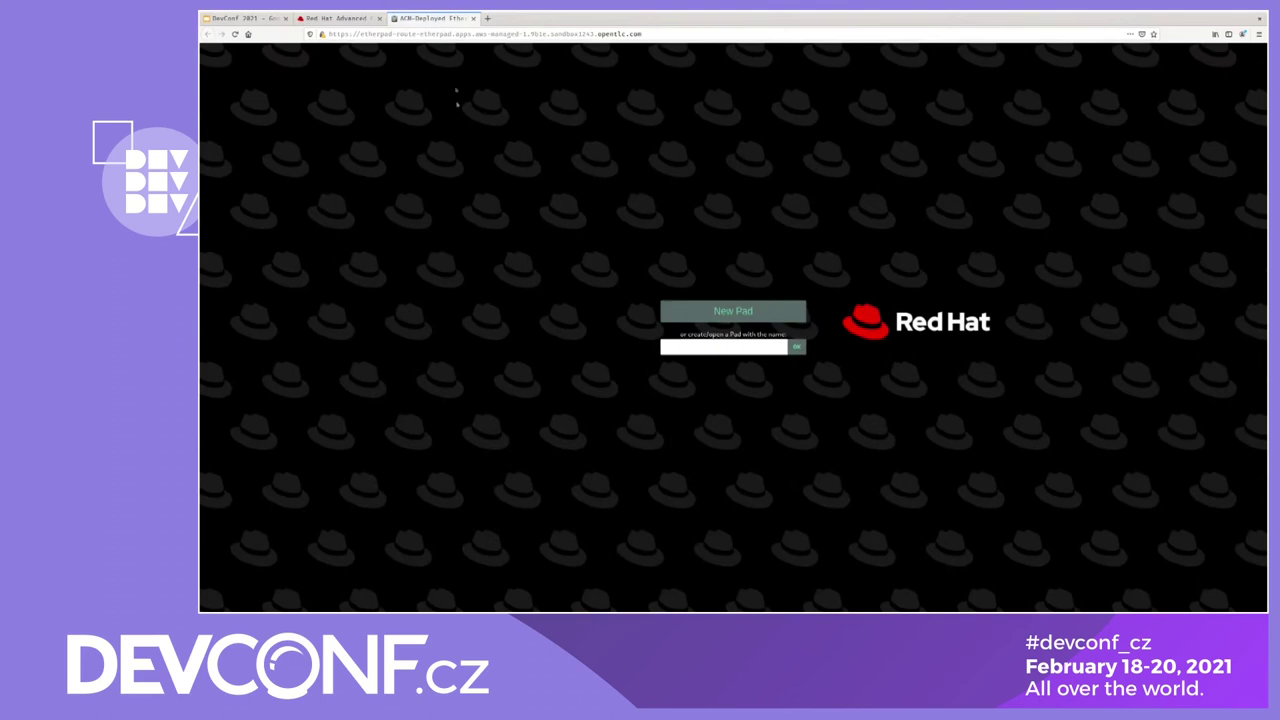
left_click(335, 18)
left_click(1021, 457)
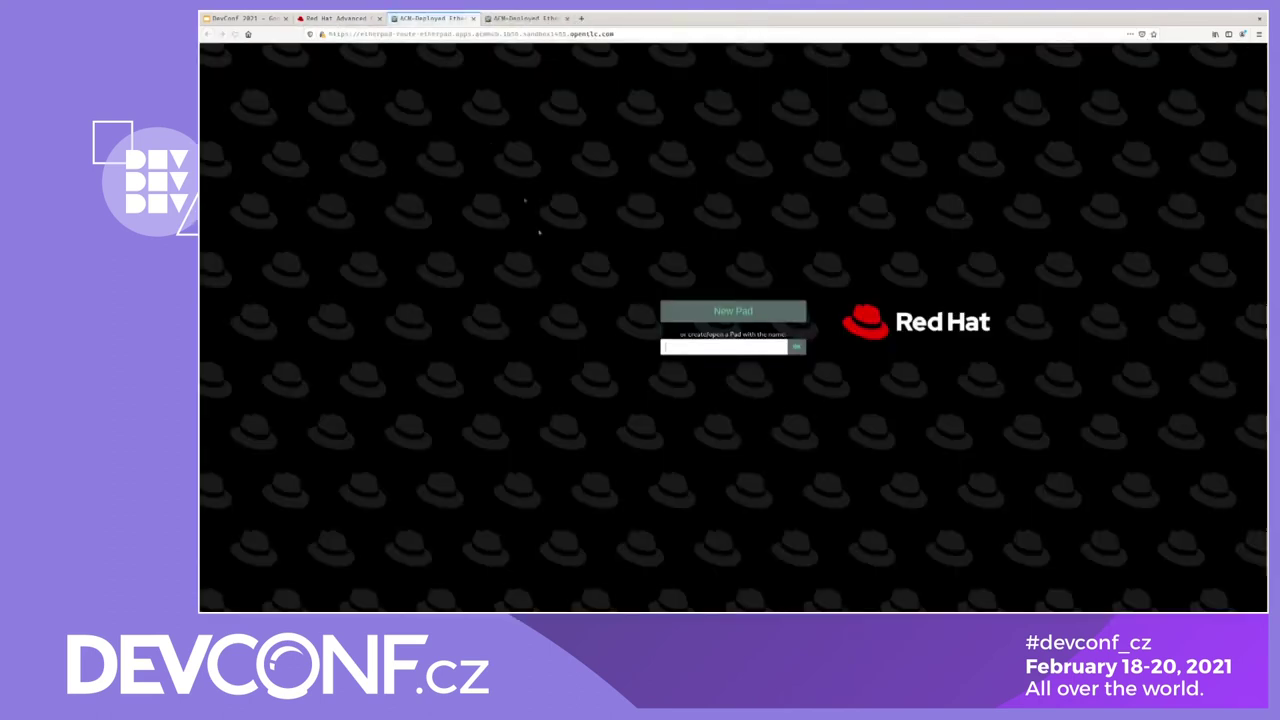
left_click(335, 19)
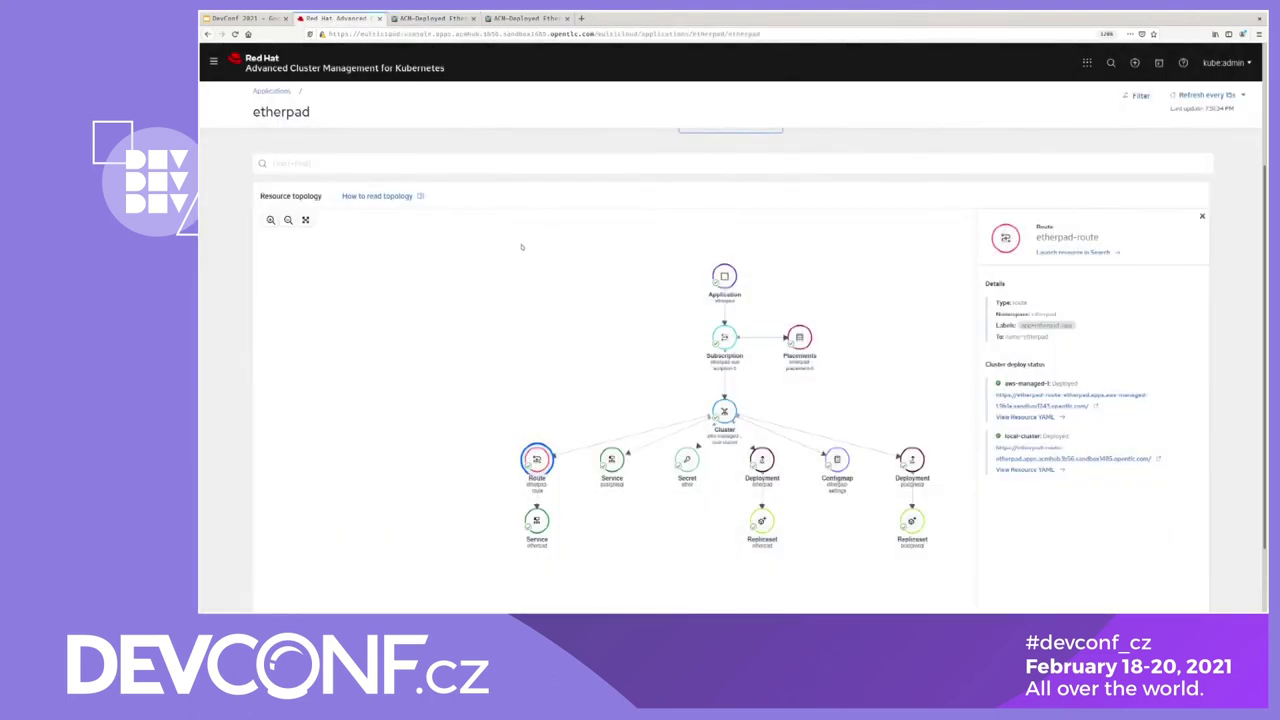
left_click(498, 252)
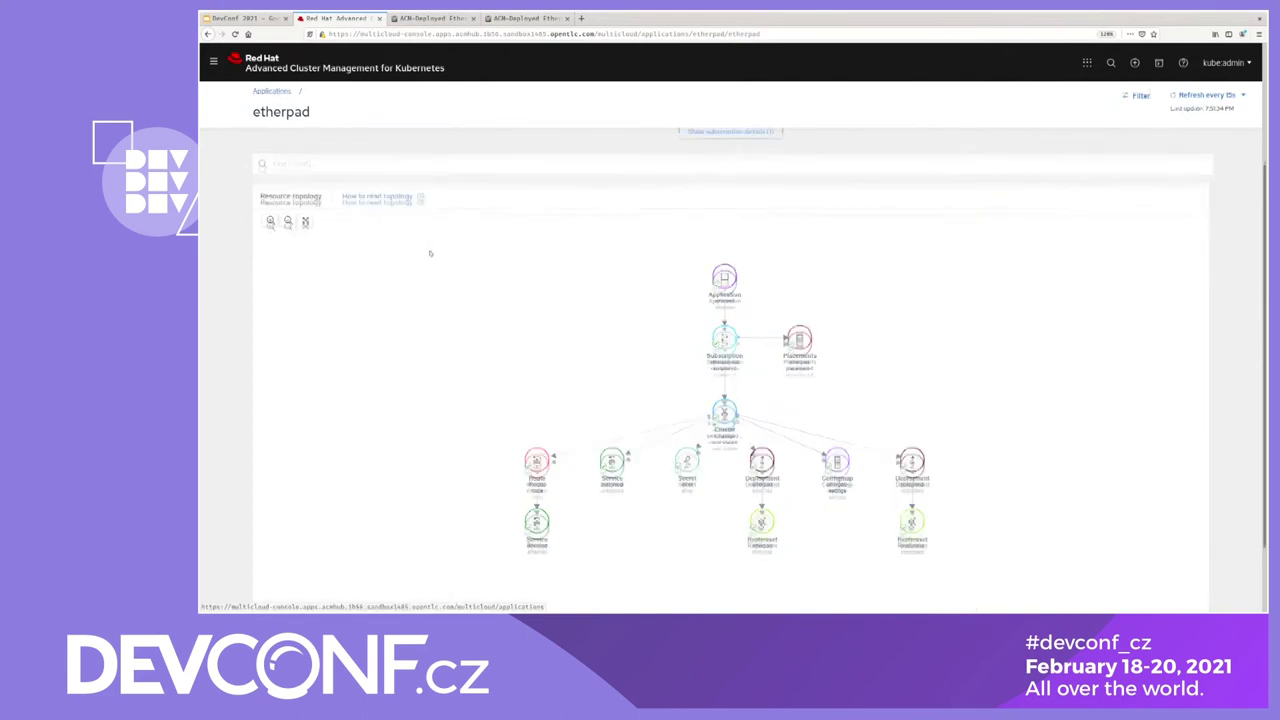
Open the etherpad application for editing and add a second repository of type Git.
scroll(429, 252, "up", 3)
left_click(320, 138)
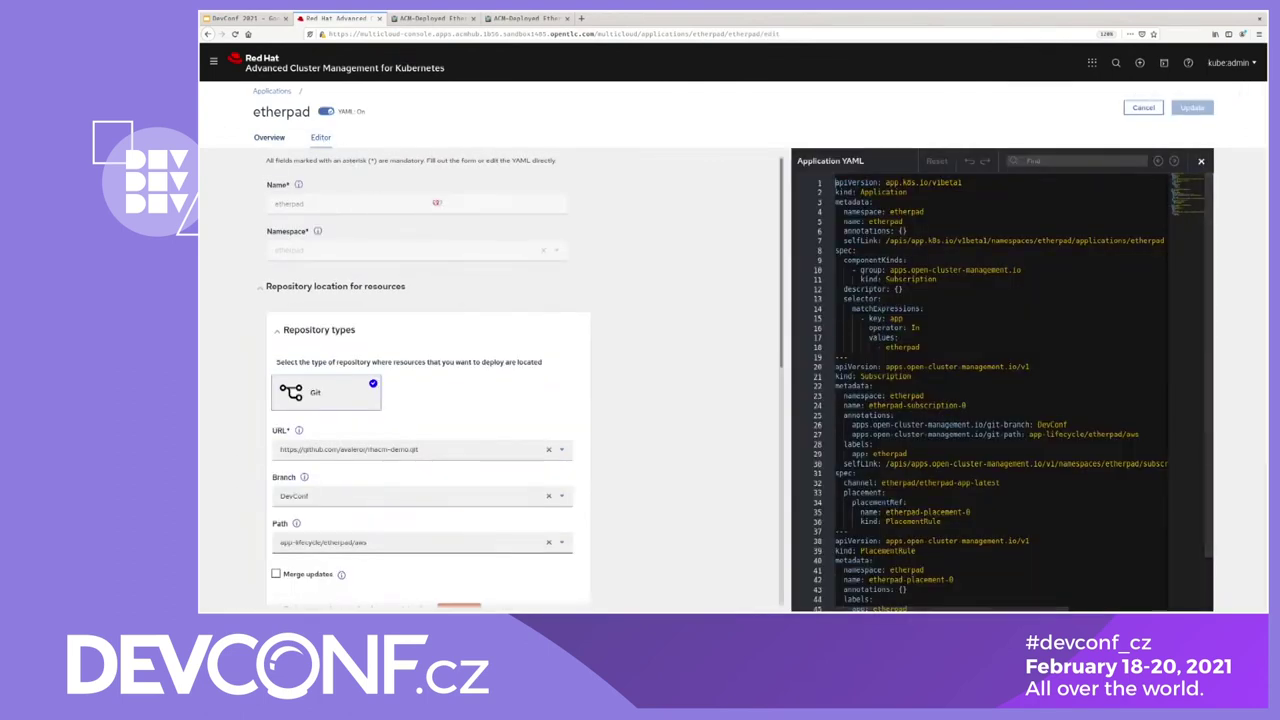
scroll(438, 204, "down", 10)
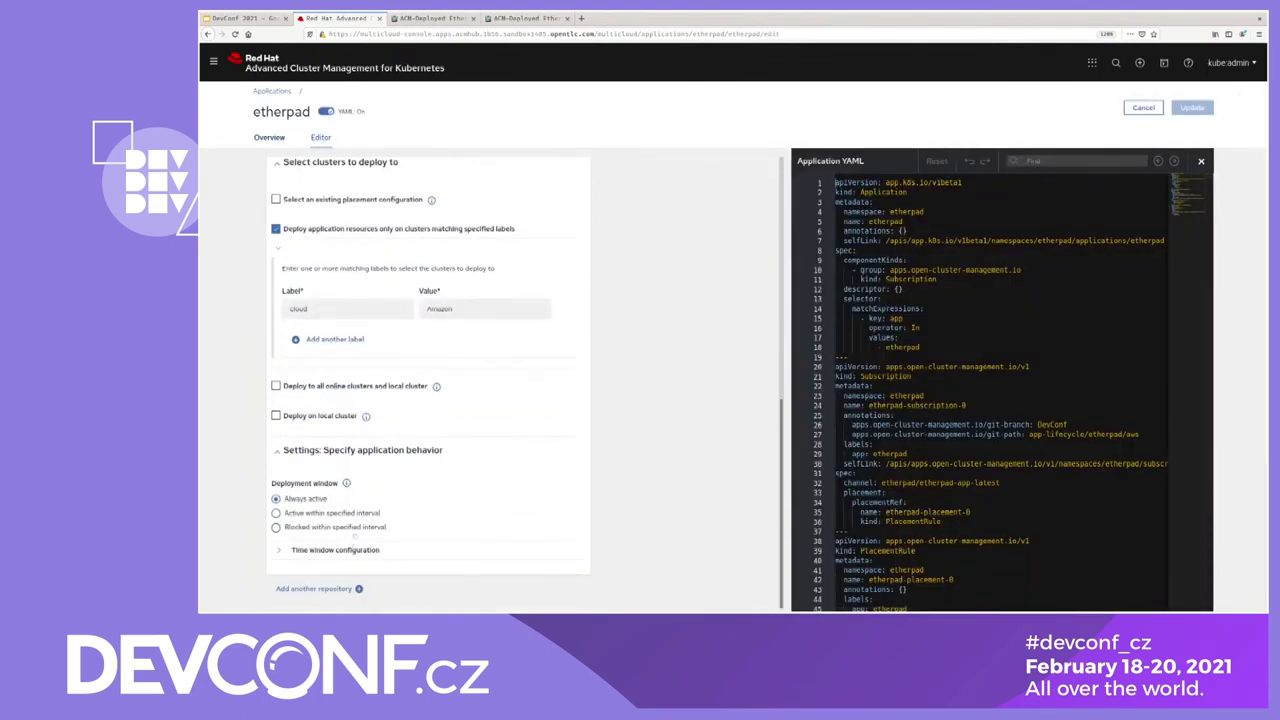
scroll(353, 504, "down", 3)
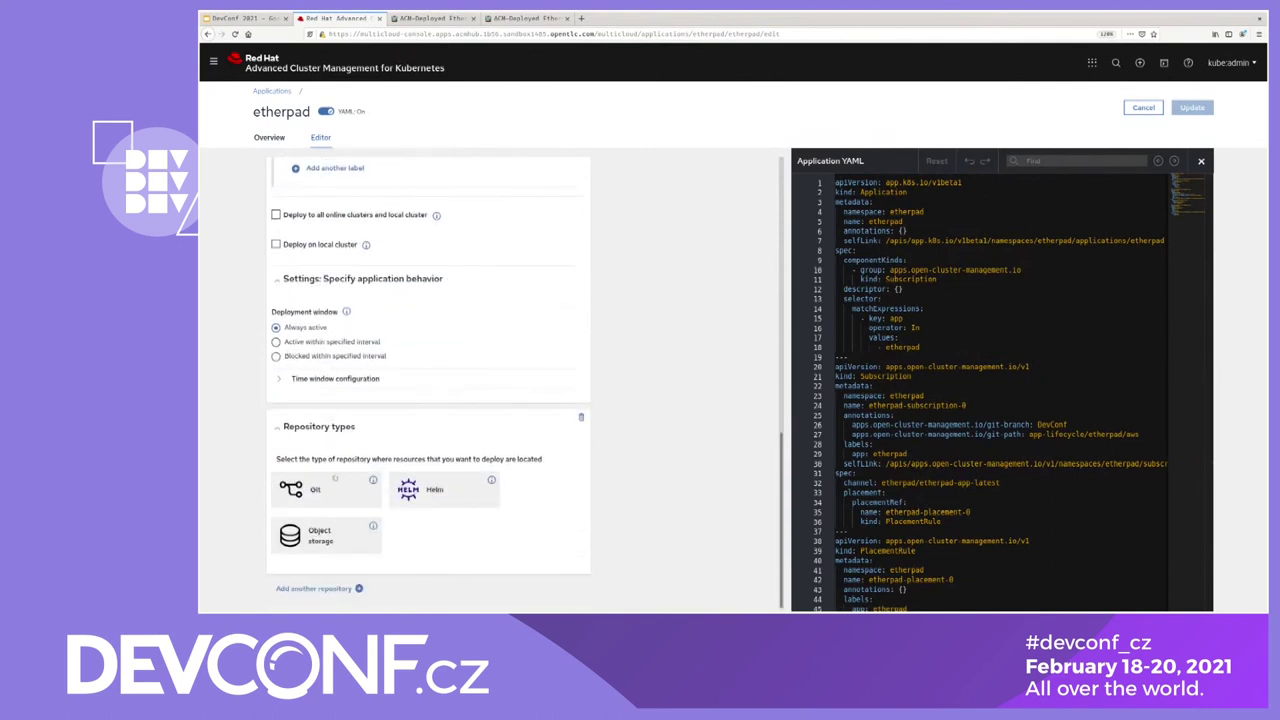
left_click(335, 480)
Point the second Git repository at rhacm-demo.git with branch DevConf and path app-lifecycle/etherpad/bmetal.
scroll(397, 251, "down", 5)
left_click(397, 249)
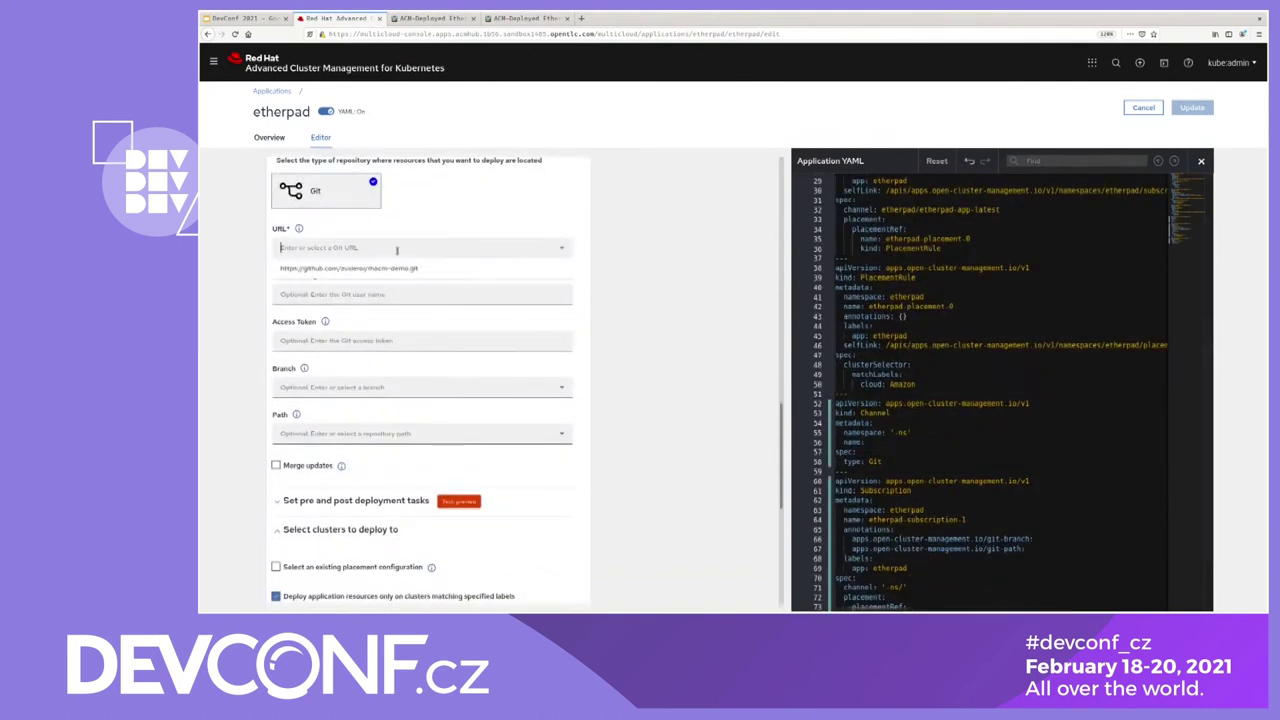
left_click(349, 268)
left_click(302, 293)
type("DevConf")
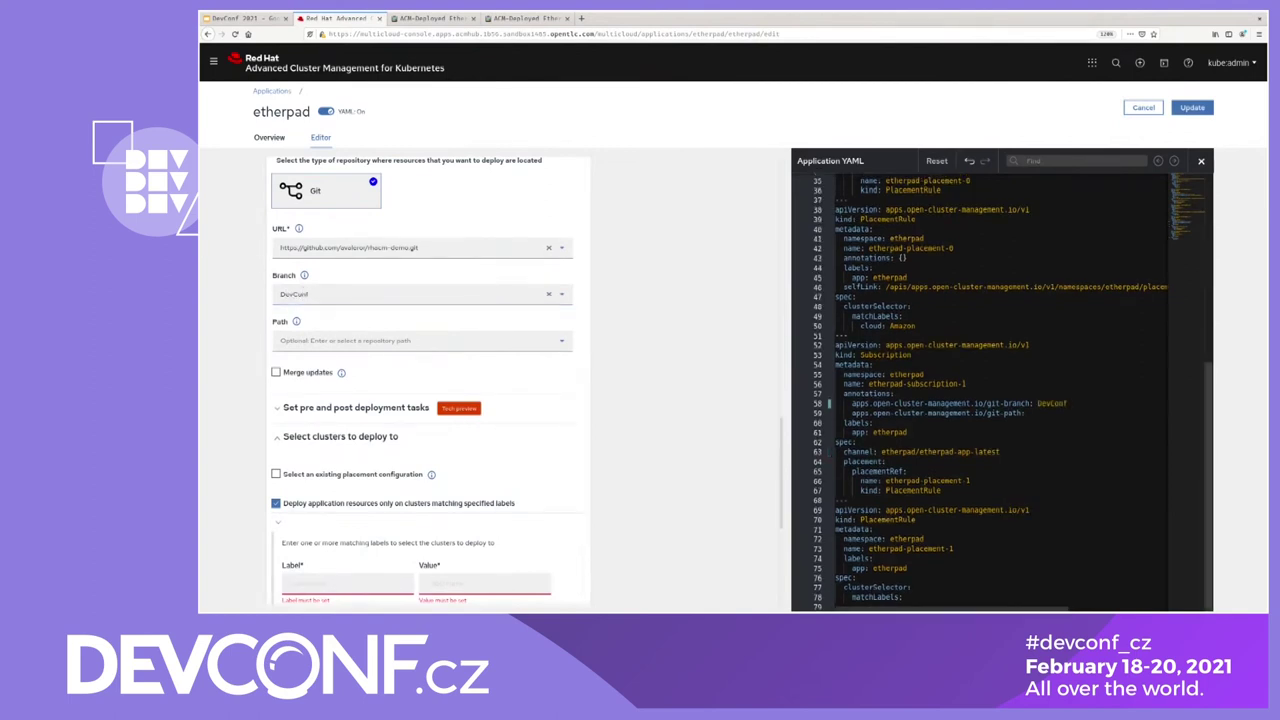
left_click(324, 341)
type("apps/lifecycle/etherpad/timetal")
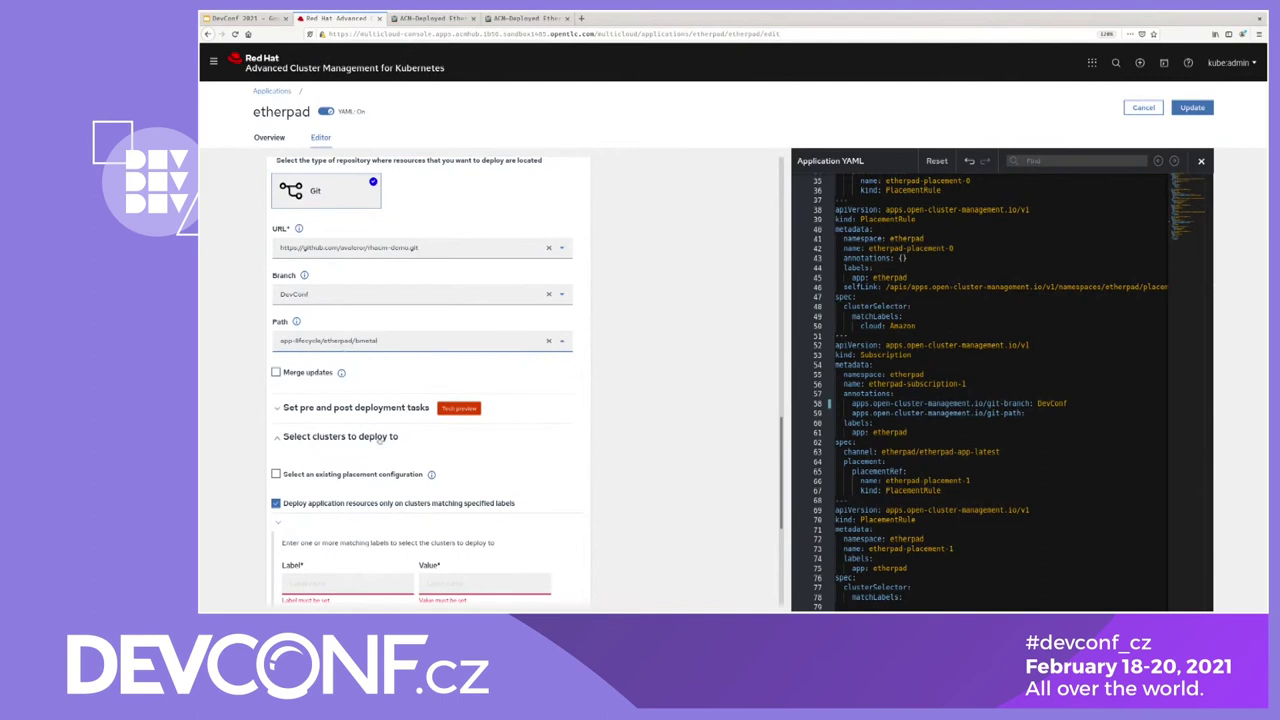
Assign the existing placement rule etherpad-pr-bmetal to the second repository and update the application.
scroll(378, 440, "down", 1)
left_click(276, 408)
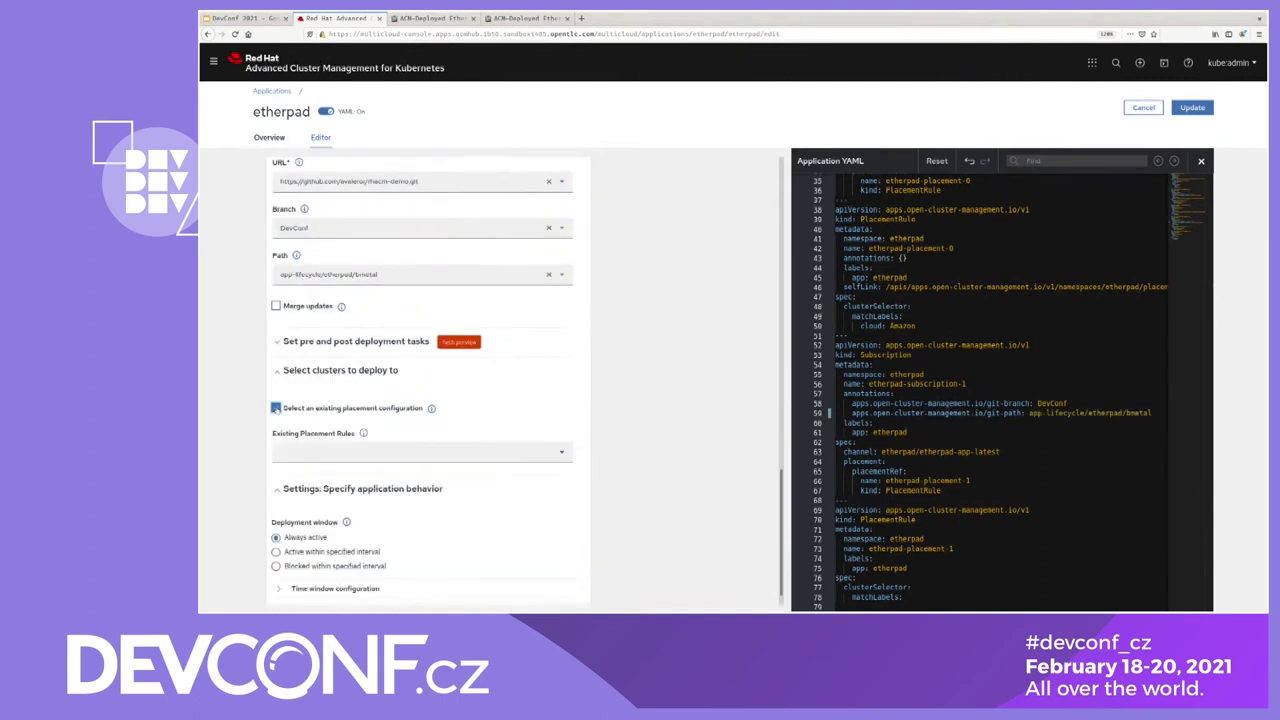
scroll(458, 416, "down", 1)
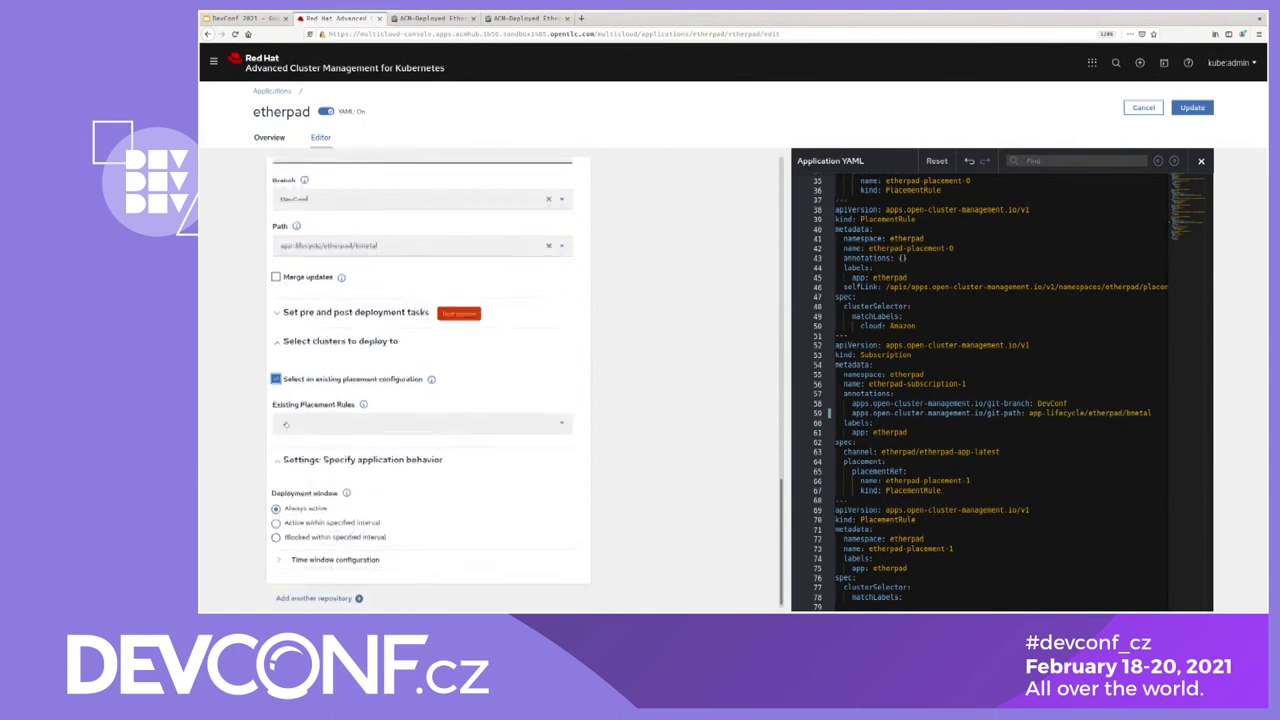
left_click(470, 416)
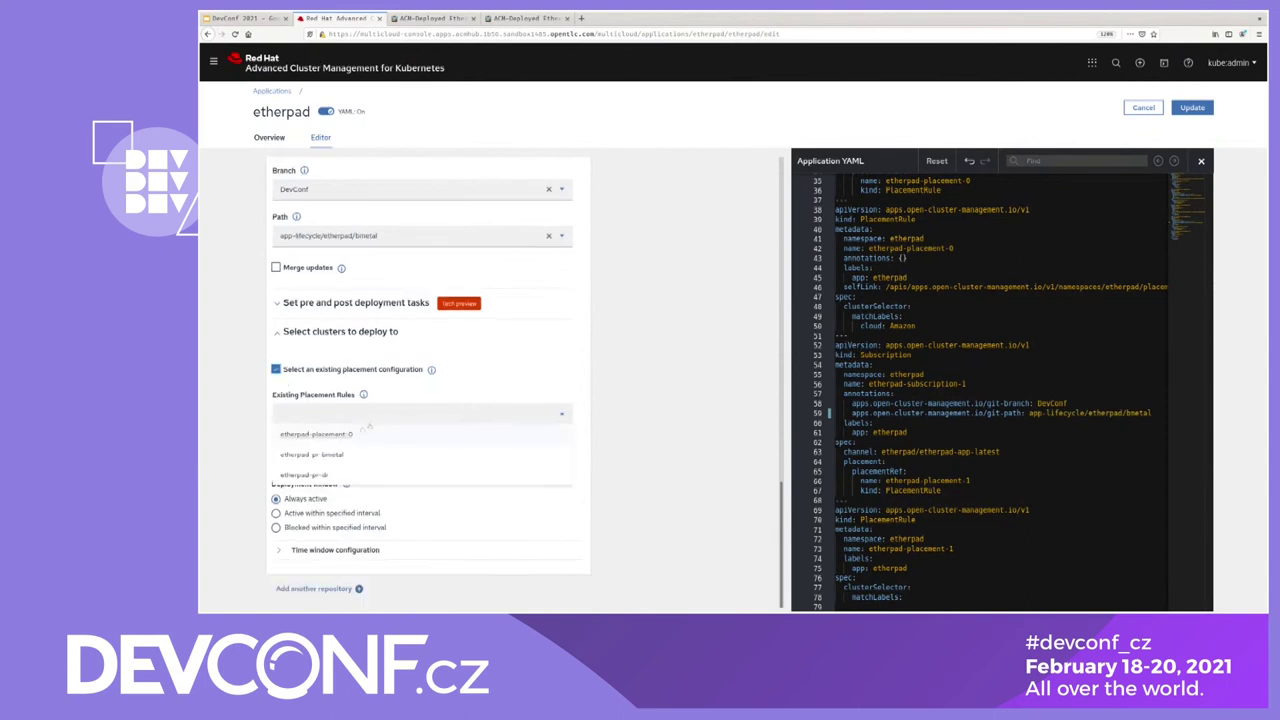
left_click(318, 456)
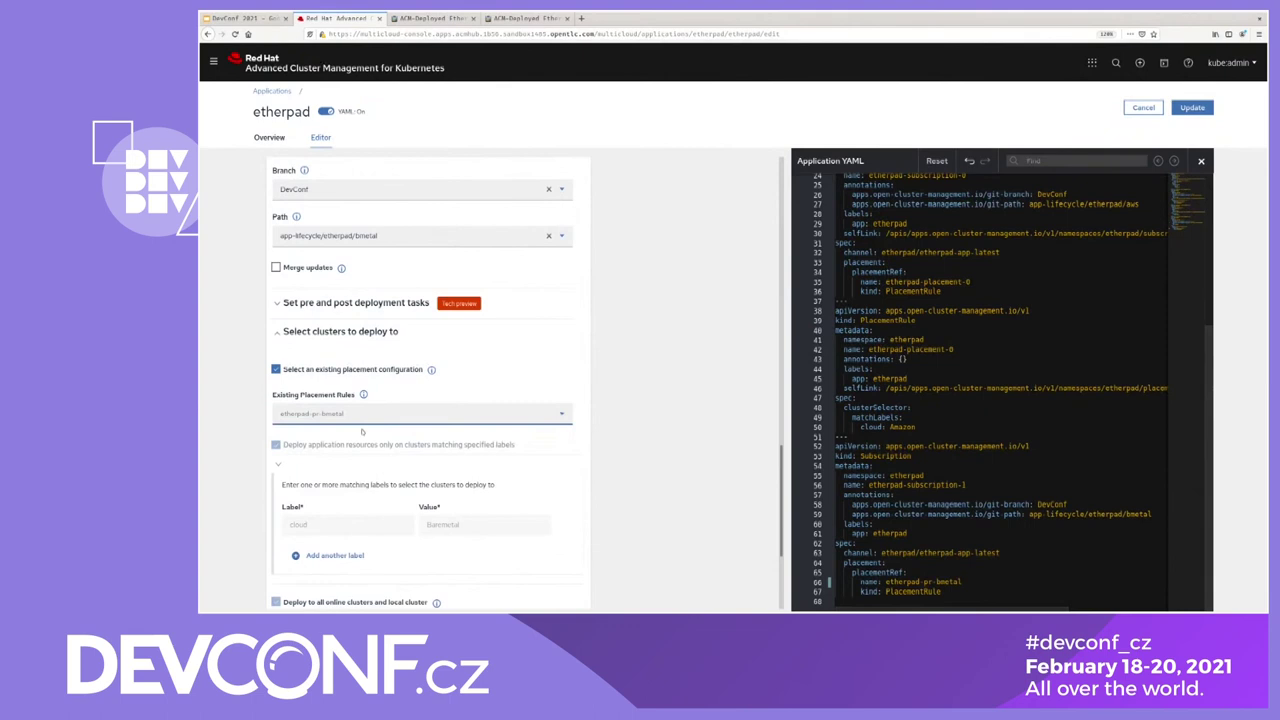
scroll(349, 492, "down", 1)
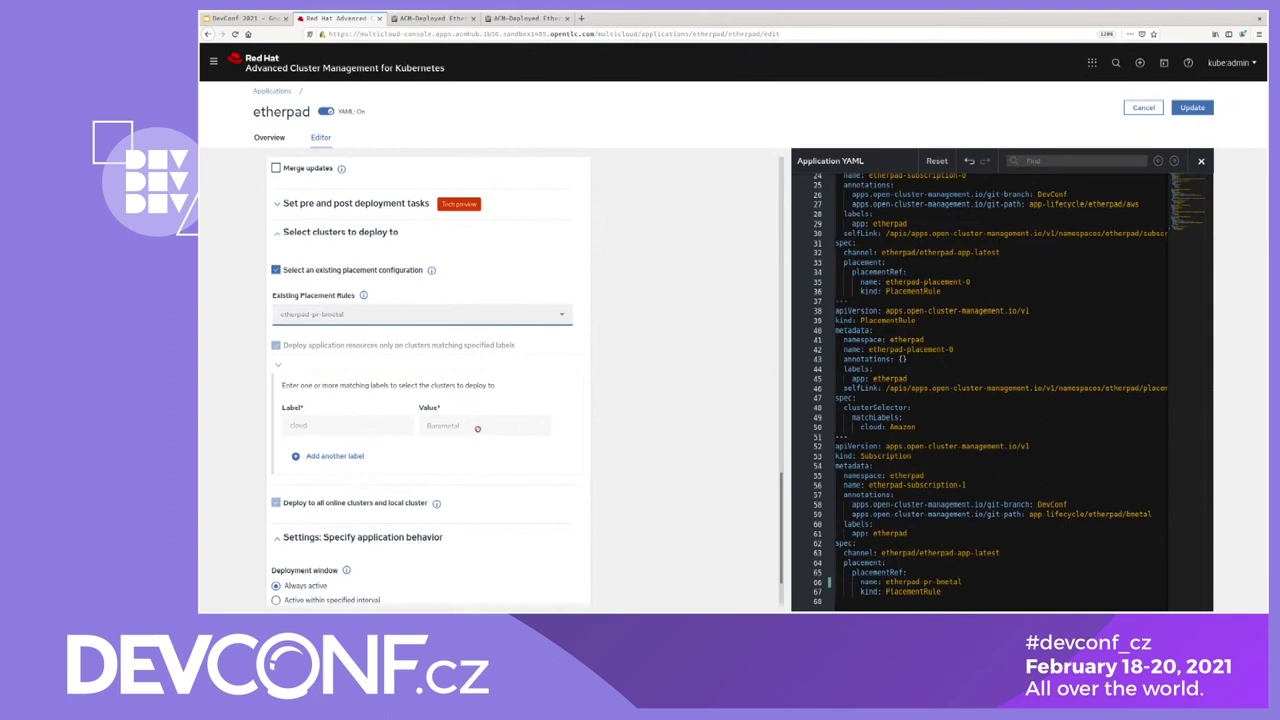
scroll(476, 431, "down", 1)
scroll(476, 431, "up", 10)
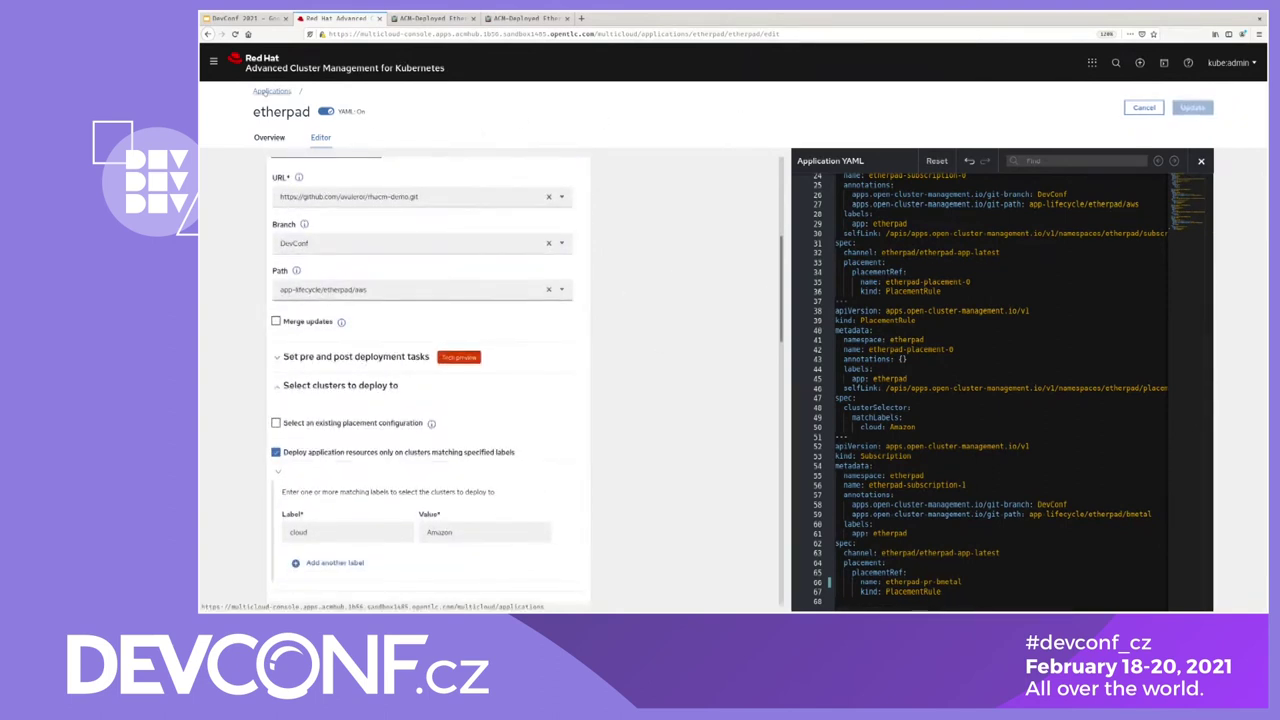
Reopen the etherpad application from the applications list and examine the details of both cluster nodes in its topology.
left_click(267, 91)
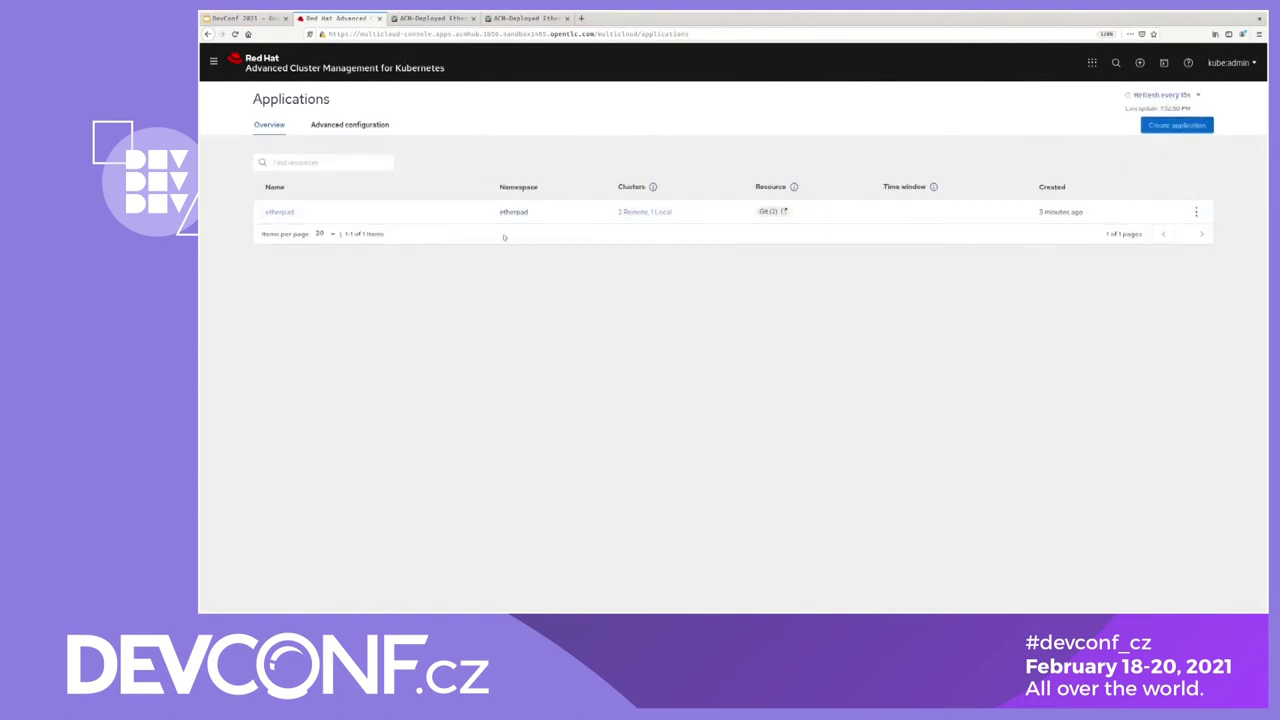
left_click(279, 212)
scroll(649, 378, "down", 3)
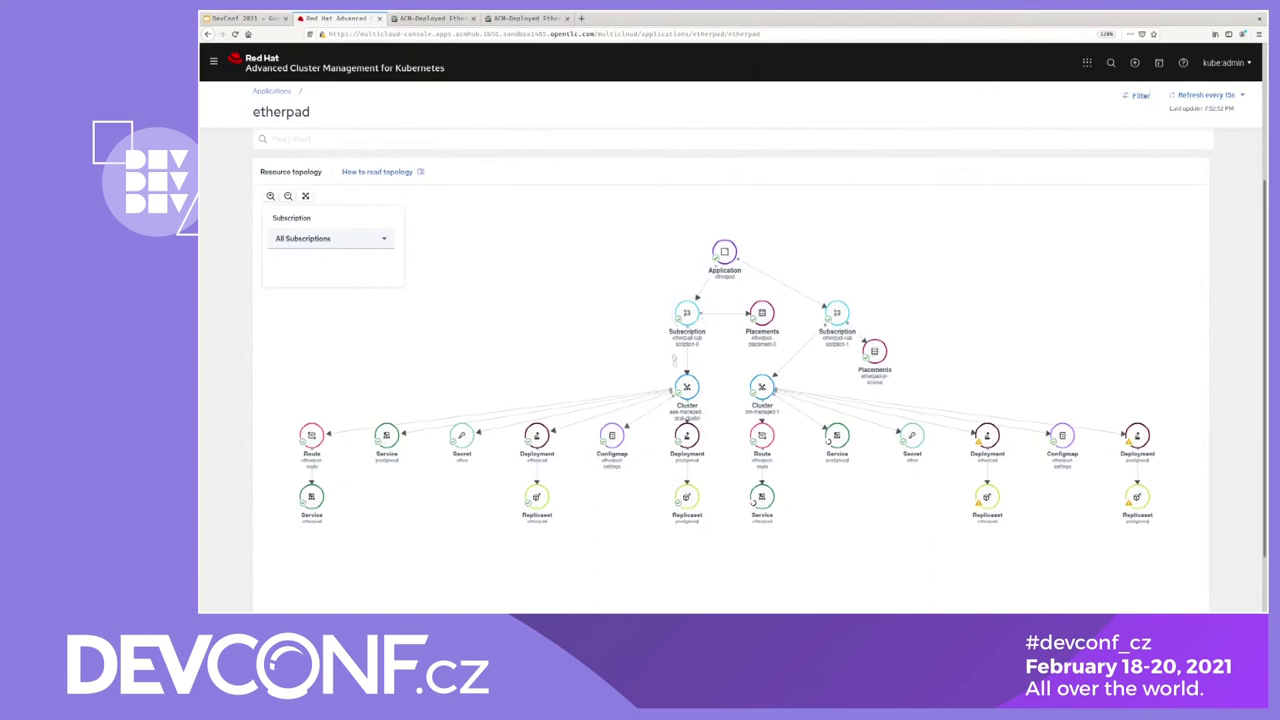
left_click(686, 388)
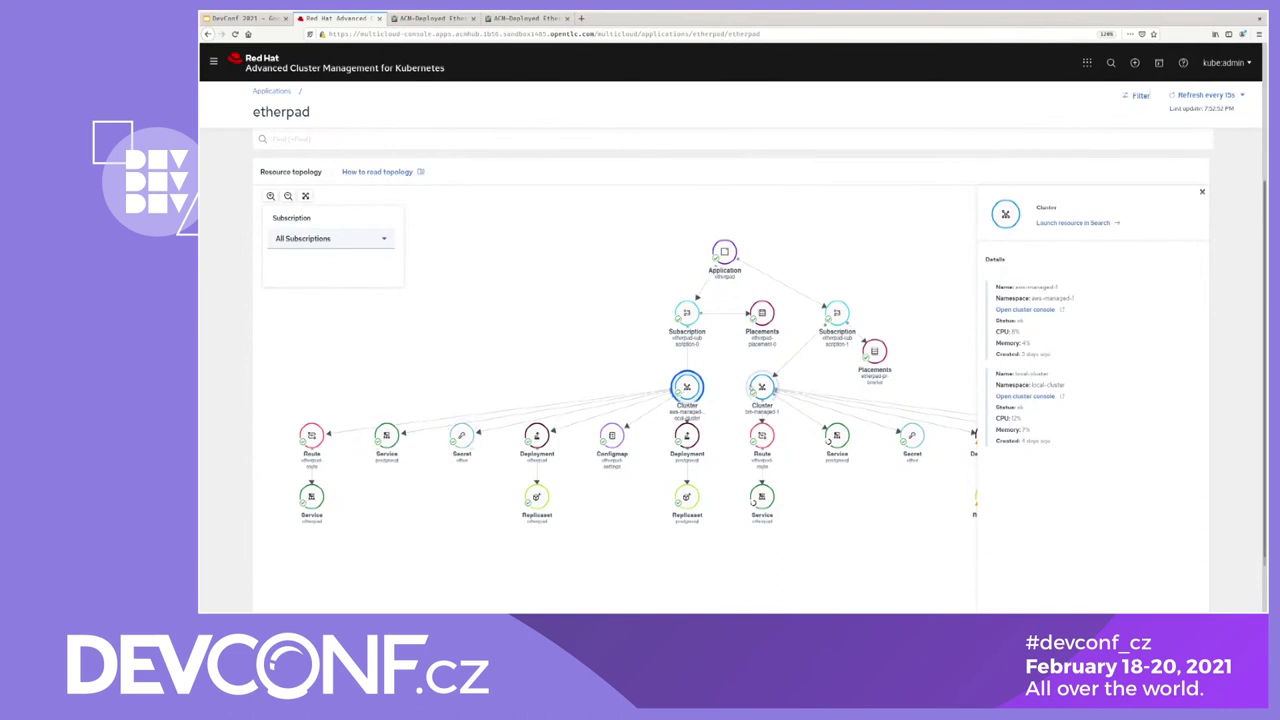
left_click(762, 392)
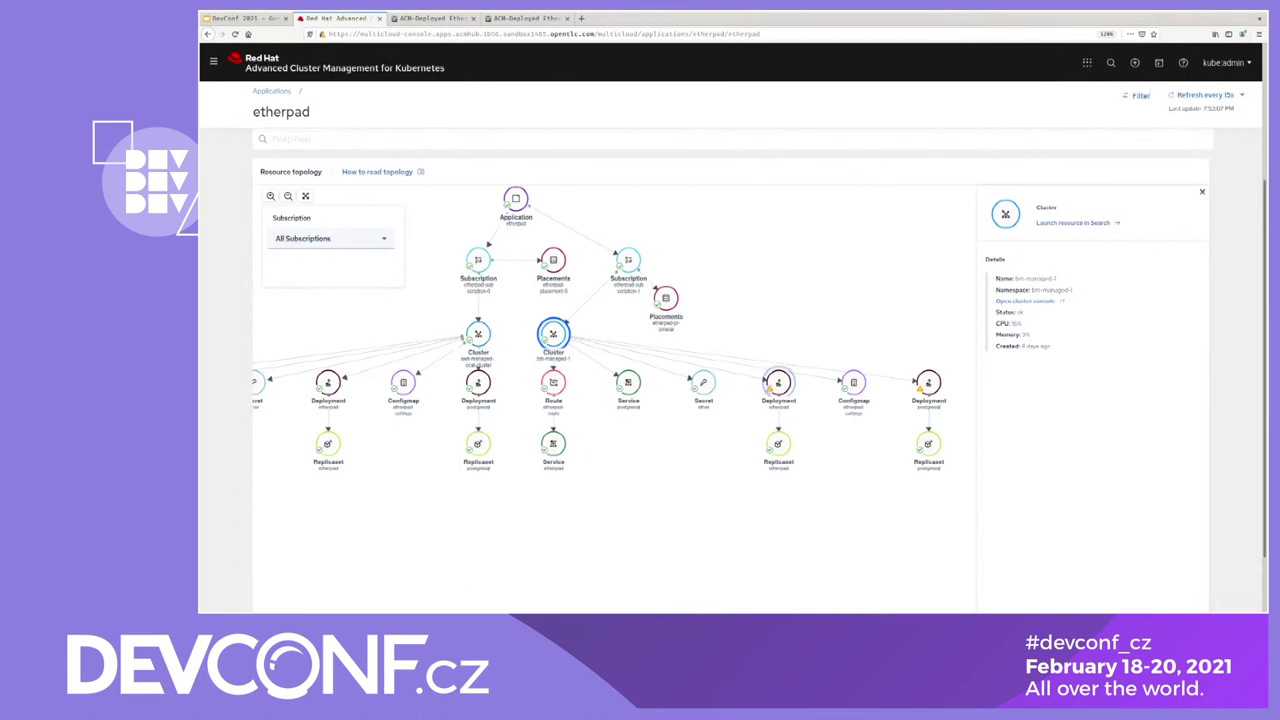
Examine the etherpad deployment under bm-managed-1, open that cluster's etherpad route and return to the topology.
left_click(779, 383)
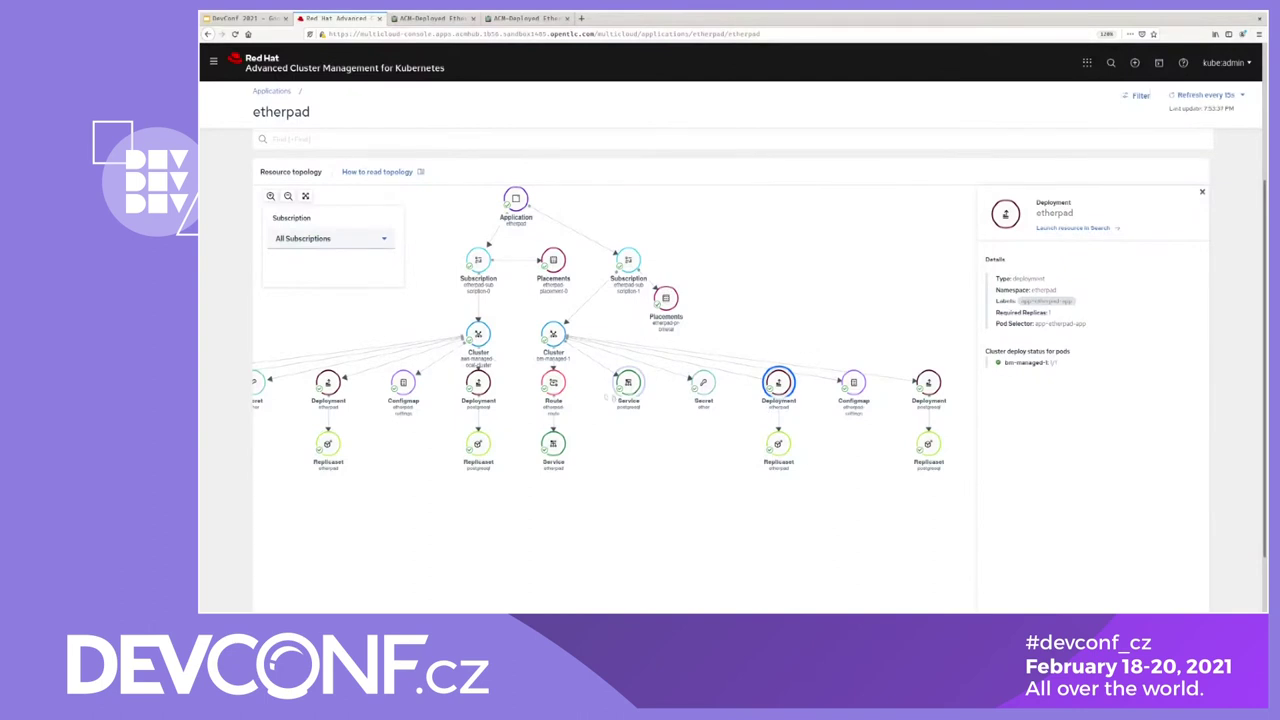
left_click(553, 383)
left_click(1050, 370)
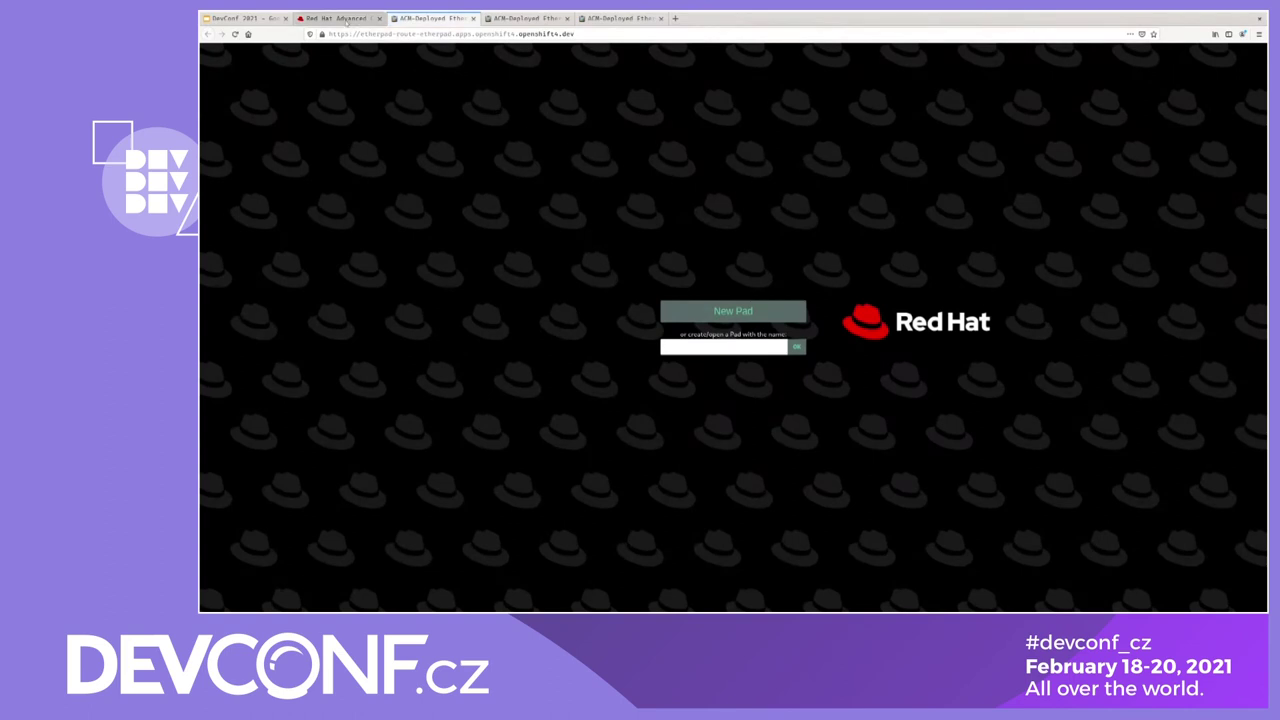
left_click(347, 19)
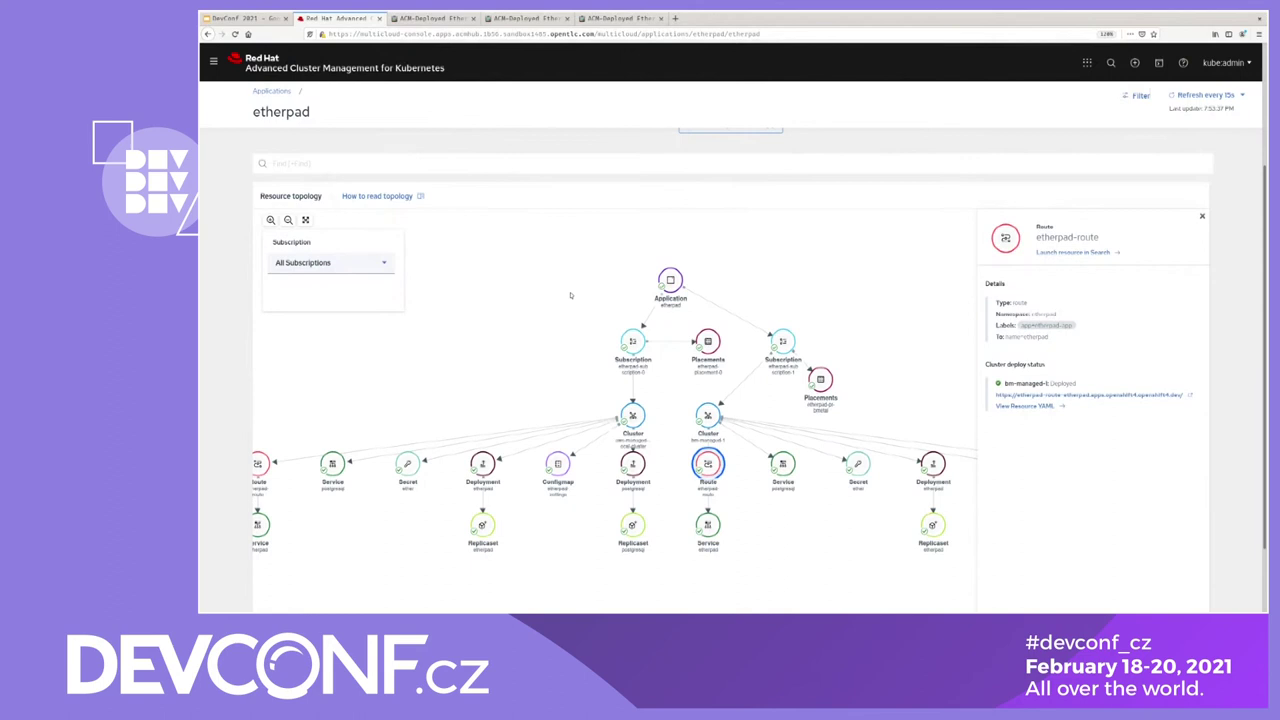
Delete the etherpad application together with its application-related resources.
left_click(271, 90)
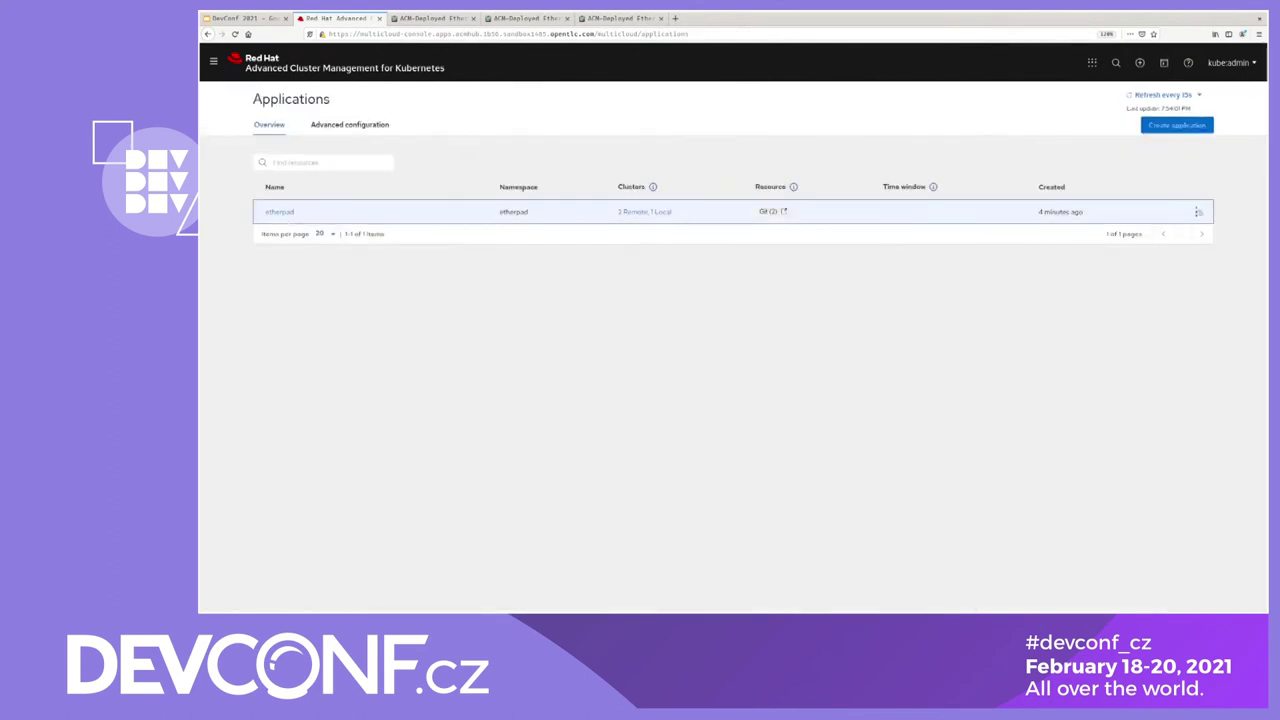
left_click(1196, 212)
left_click(1158, 293)
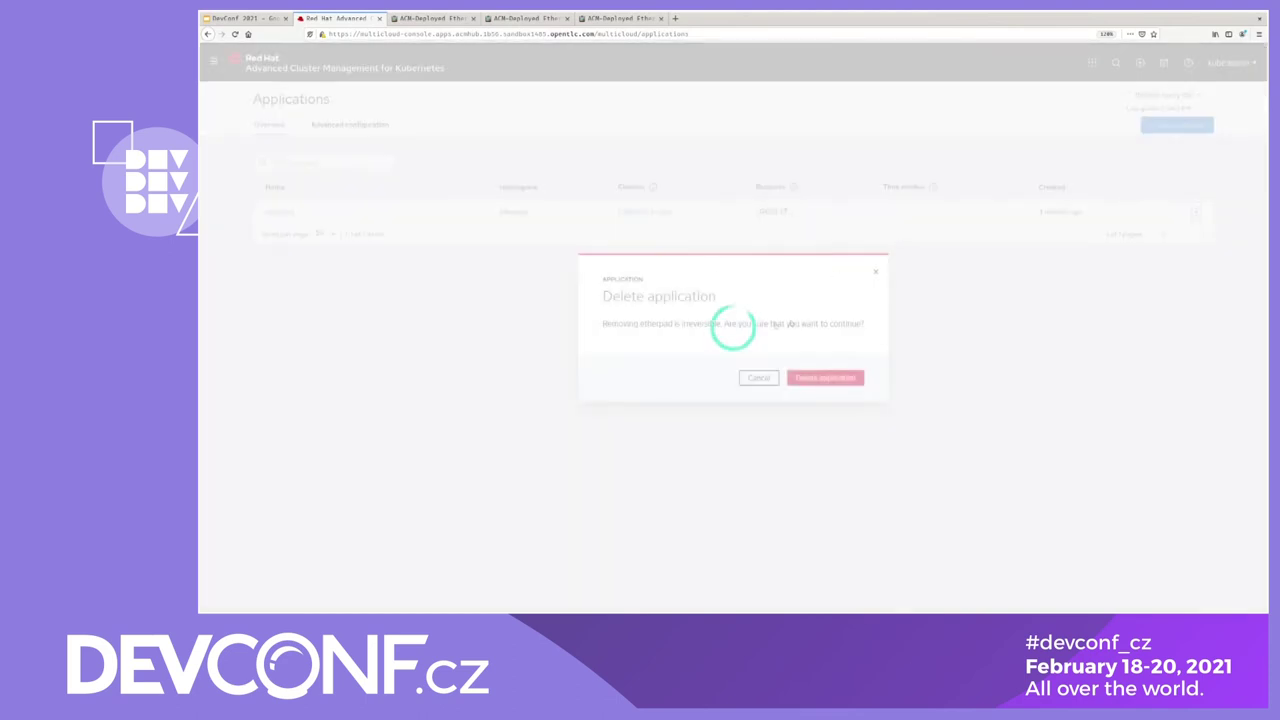
left_click(563, 301)
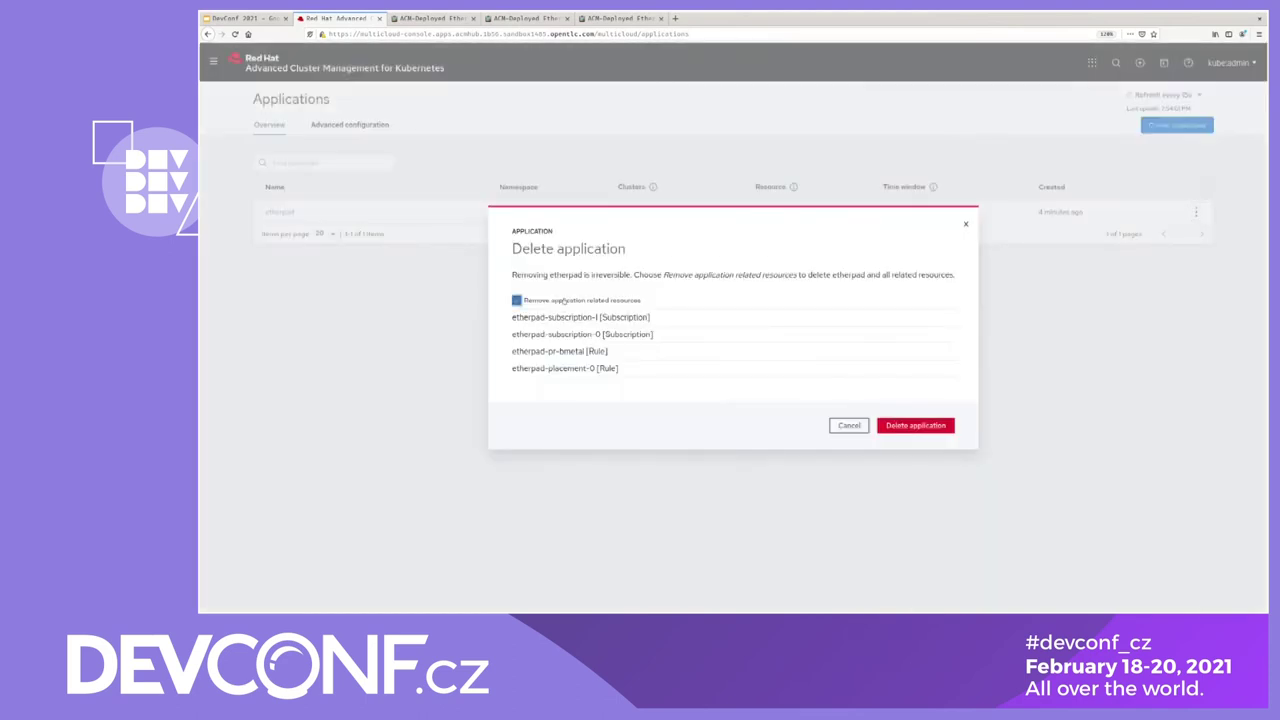
left_click(925, 425)
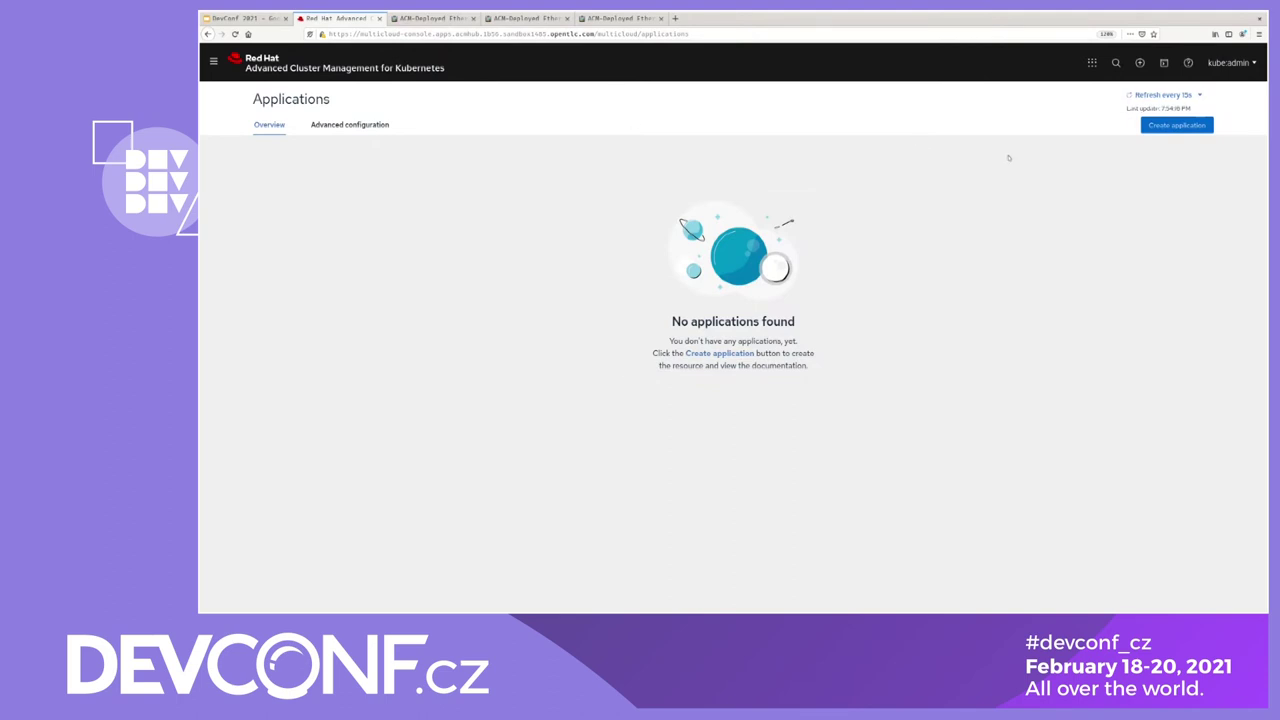
Start a new application named etherpad-dr in the existing etherpad namespace.
left_click(1178, 130)
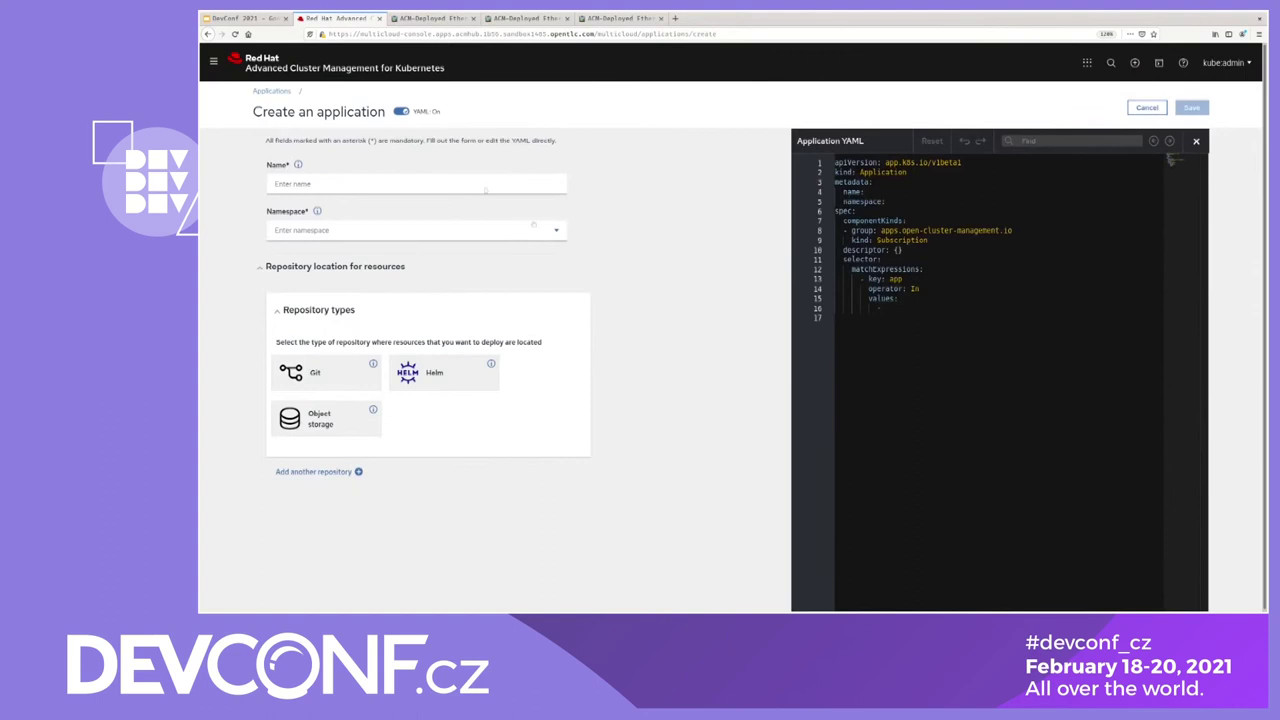
left_click(365, 183)
type("eth")
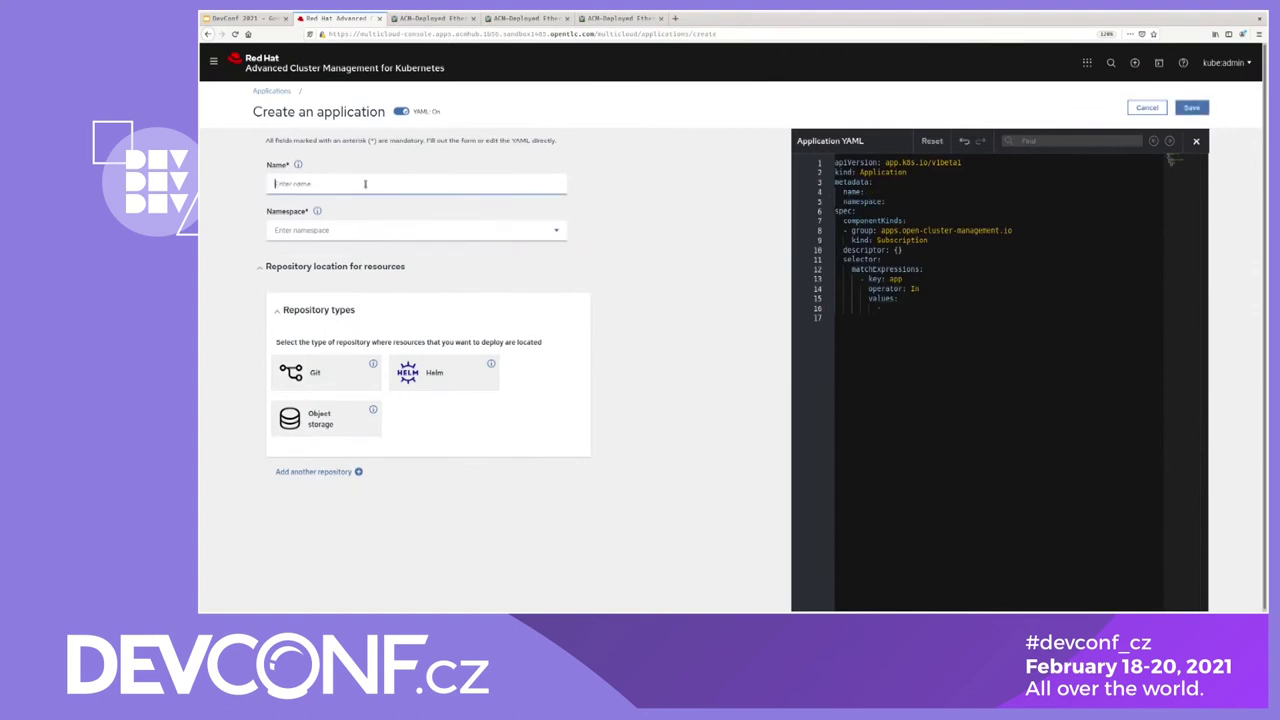
type("erpad-pr")
key("BackSpace")
key("BackSpace")
type("dr")
left_click(358, 236)
type("ether")
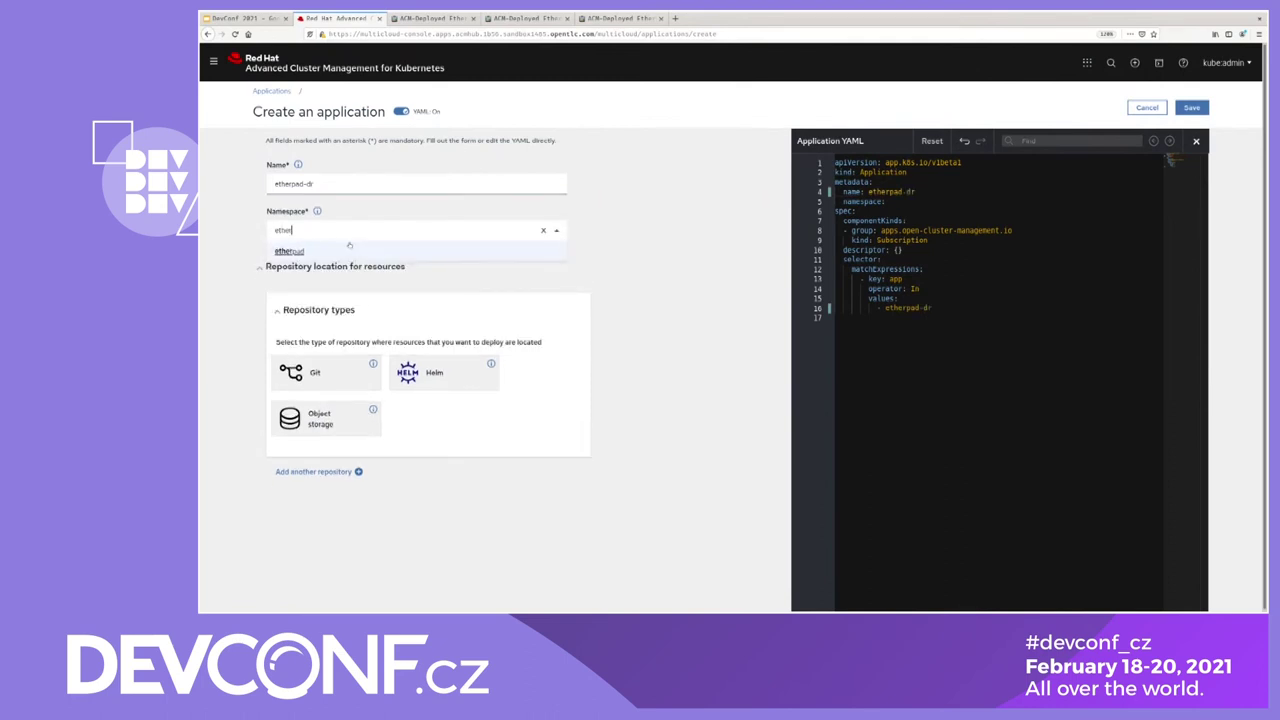
left_click(335, 251)
Add a Git repository using rhacm-demo.git with branch DevConf and path app-lifecycle/etherpad/dr.
left_click(318, 374)
scroll(320, 377, "down", 3)
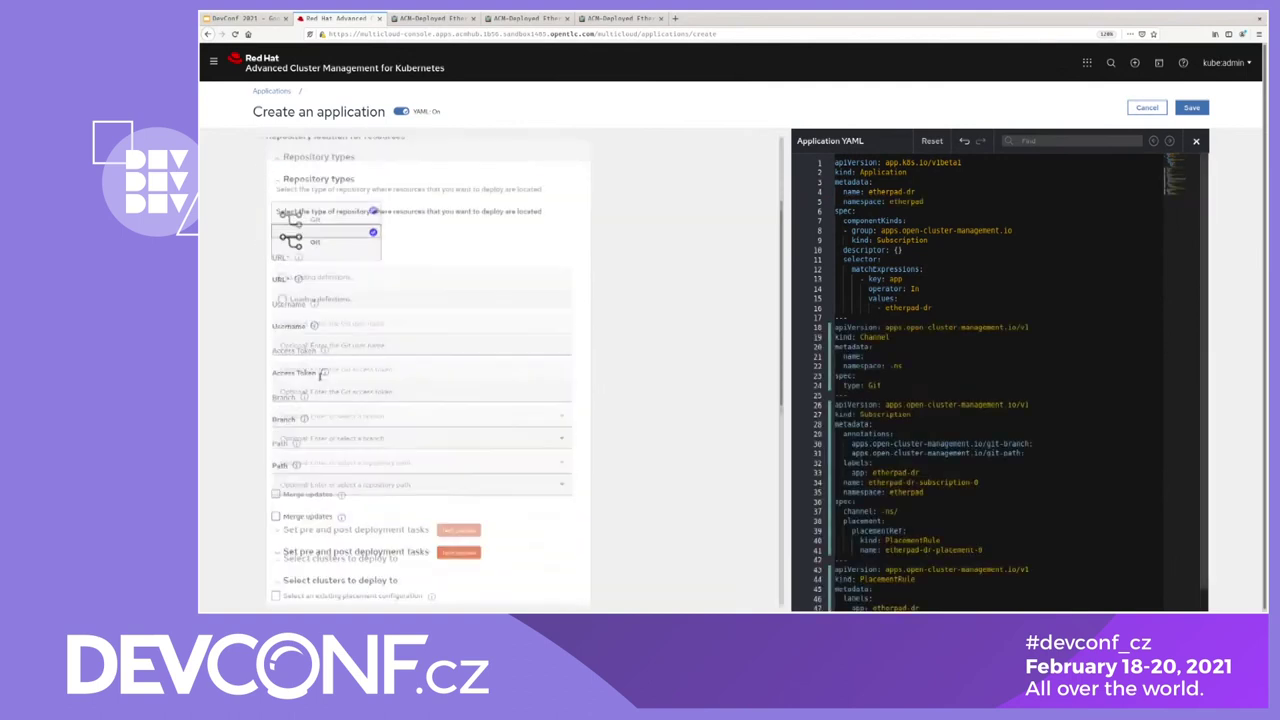
left_click(357, 229)
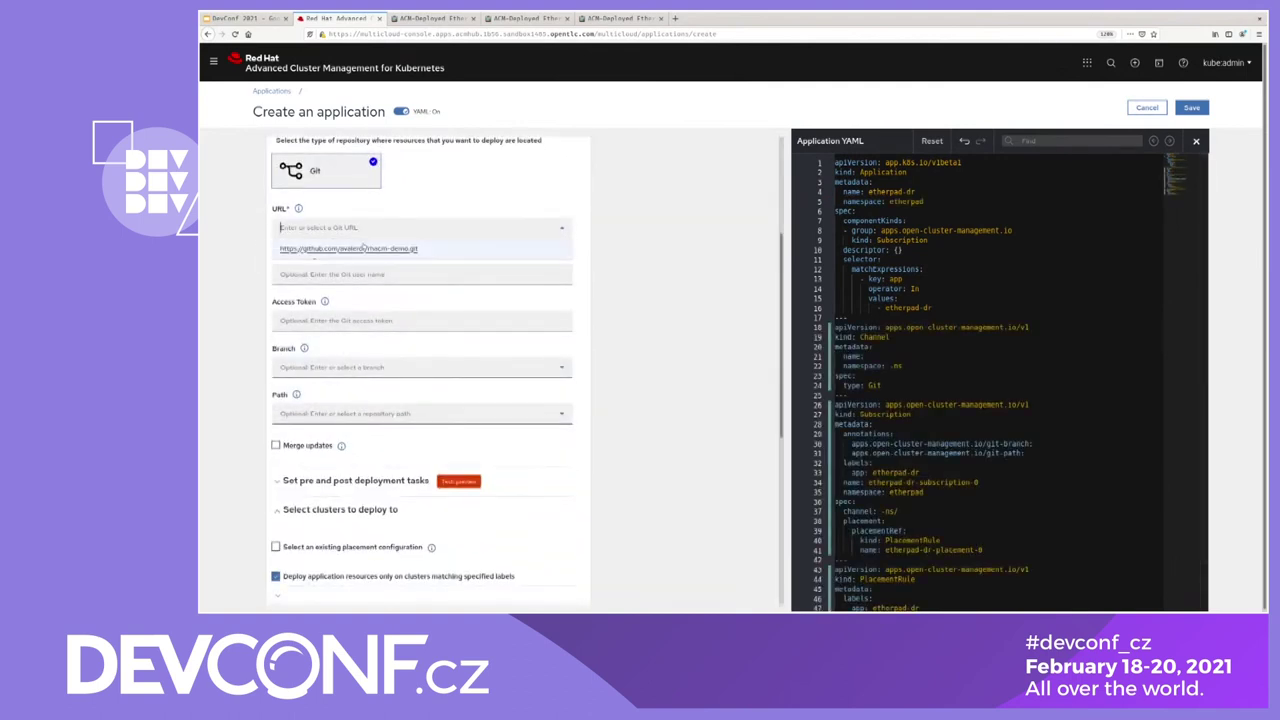
left_click(345, 248)
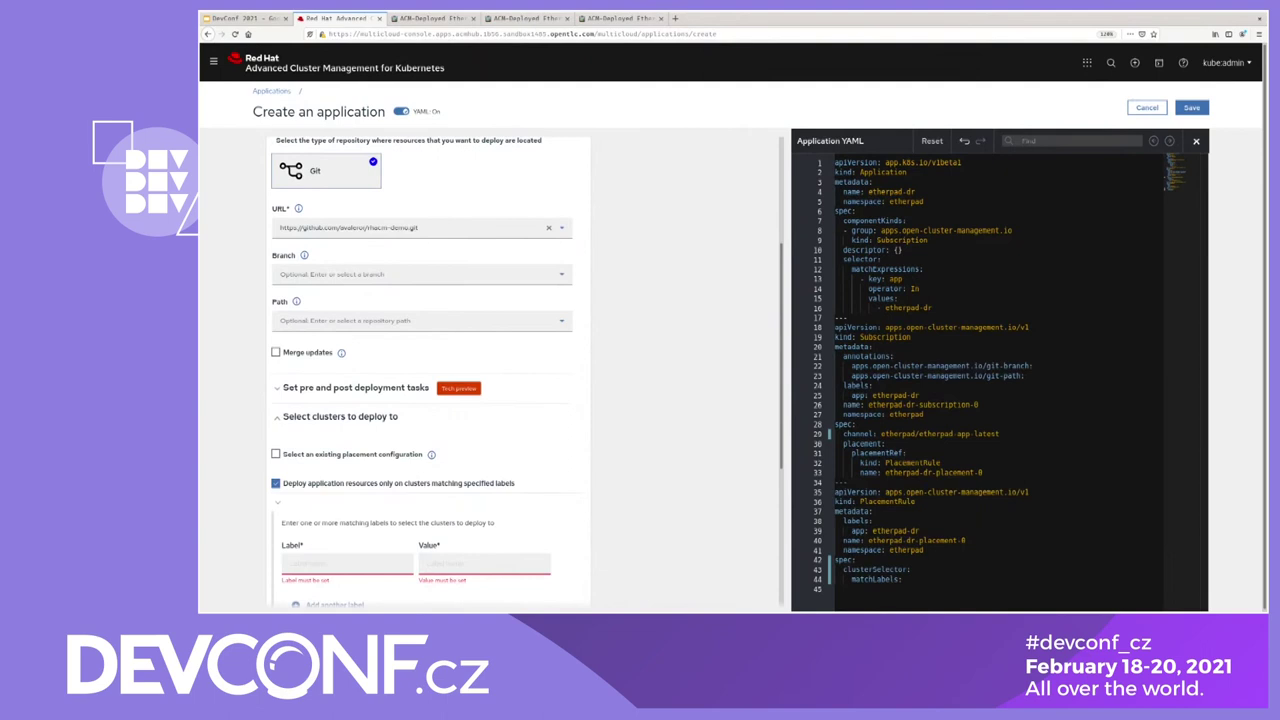
left_click(326, 320)
type("app-lifecycle/etherpad/dr")
left_click(355, 274)
type("ouvConf")
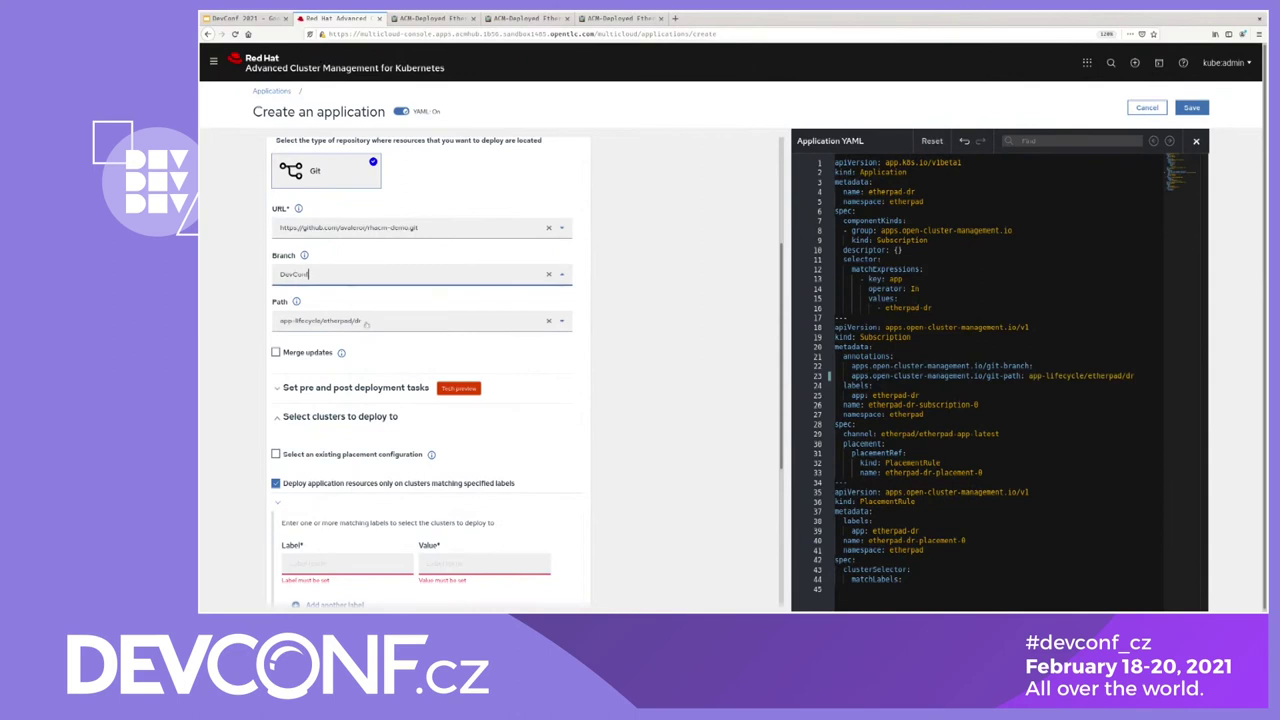
left_click(366, 323)
left_click(290, 363)
Select the existing placement rule etherpad-pr-dr for the deployment and save the application.
scroll(290, 363, "down", 5)
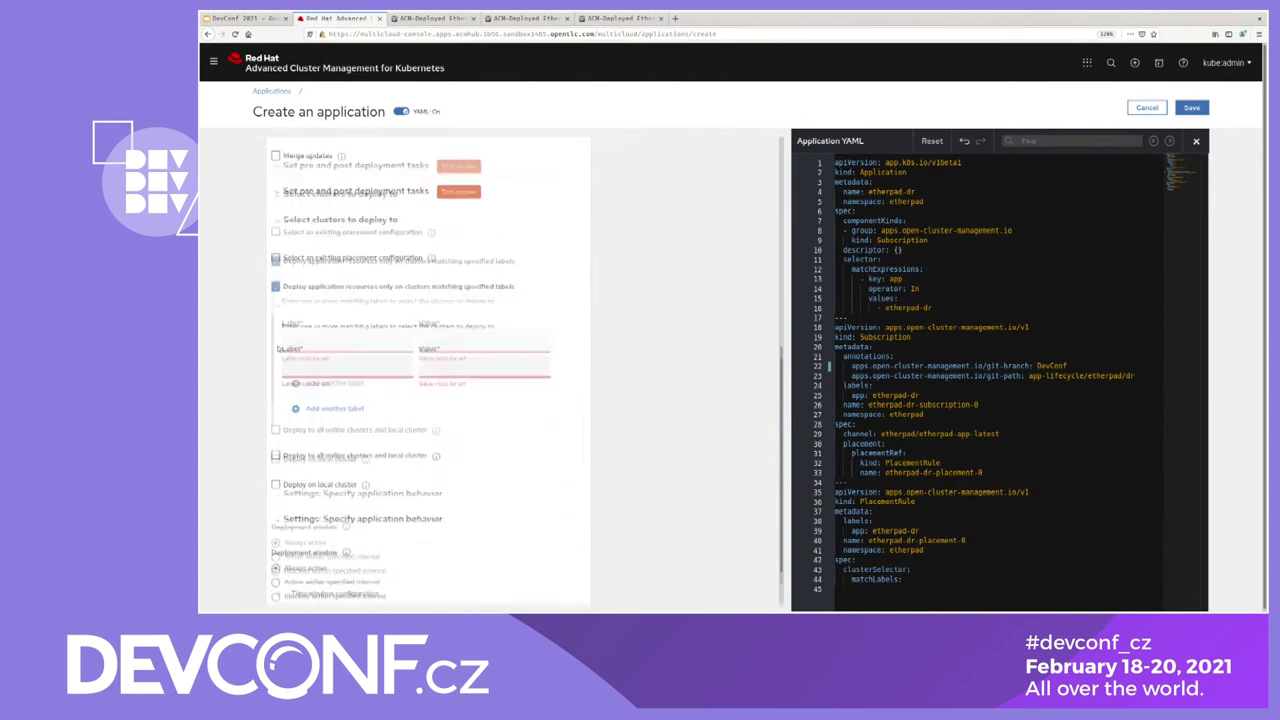
left_click(276, 222)
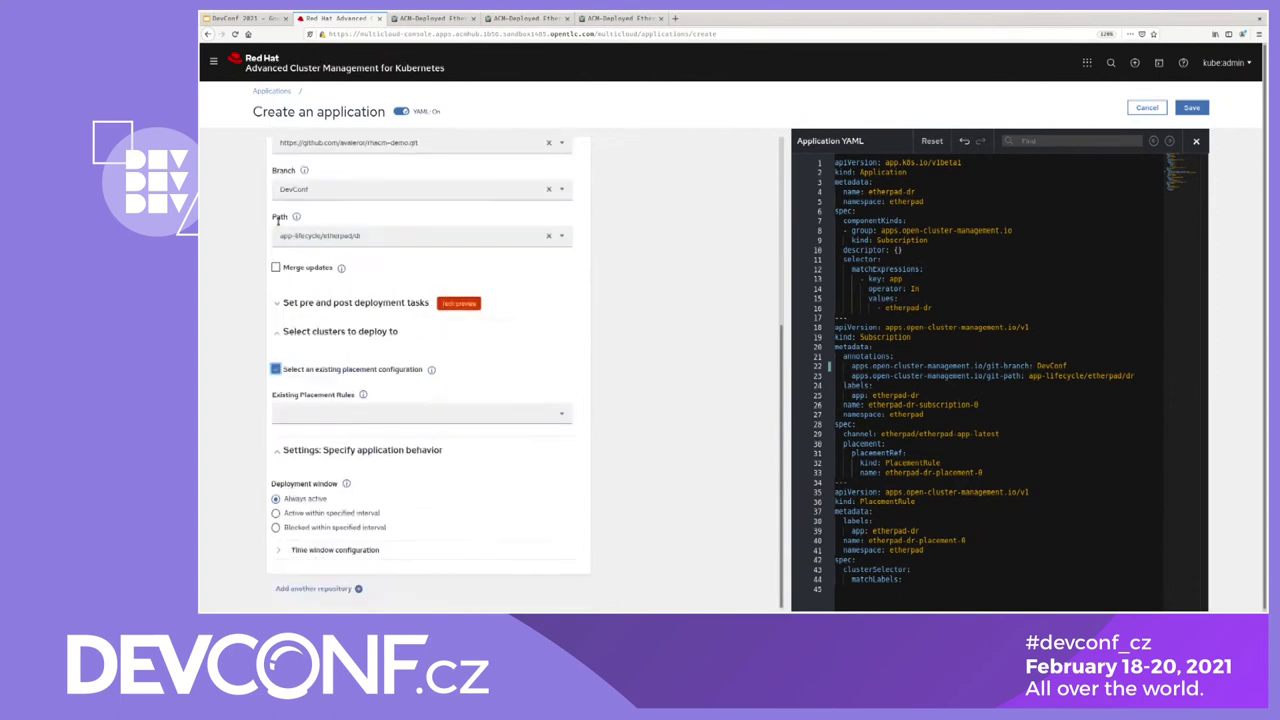
left_click(382, 412)
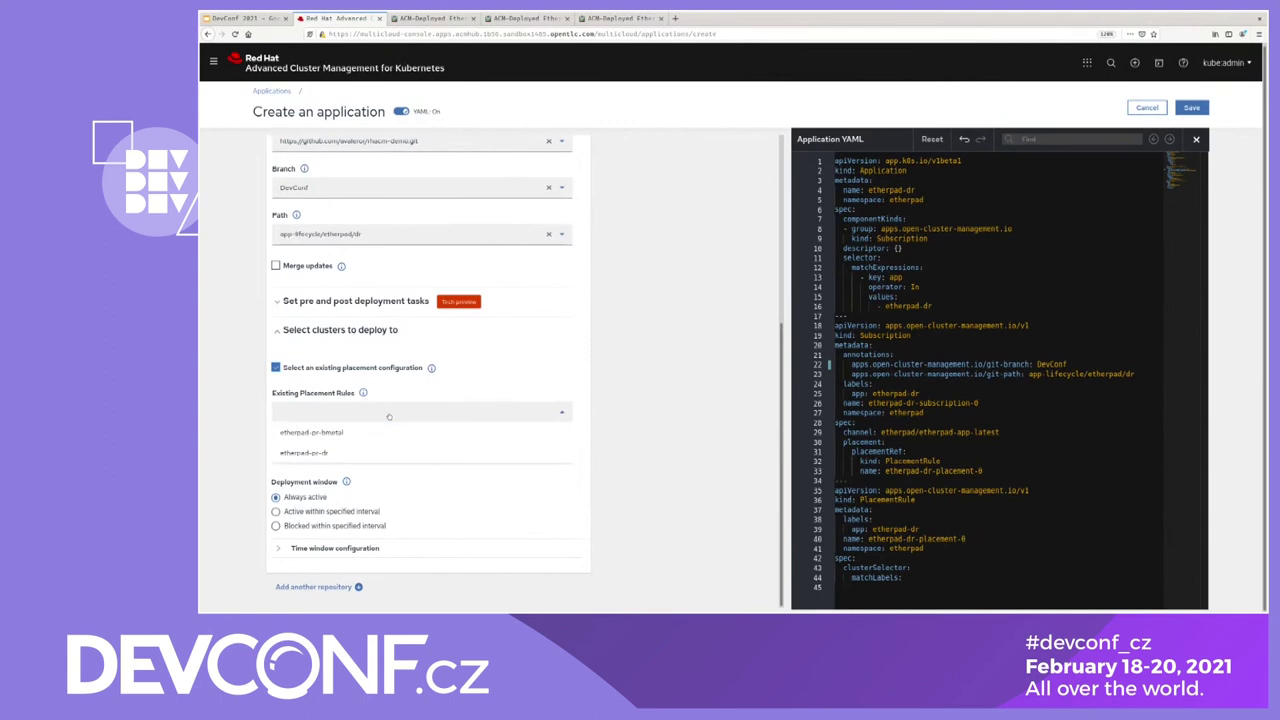
left_click(328, 456)
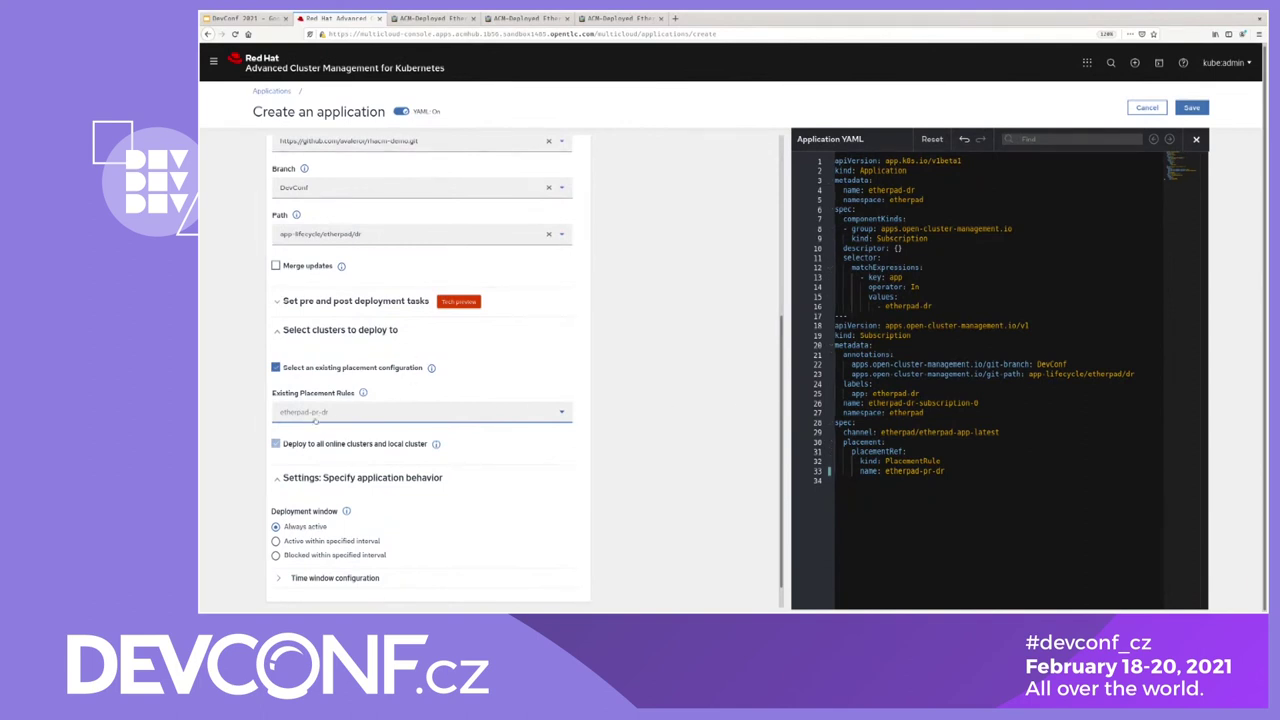
scroll(316, 421, "down", 1)
left_click(1201, 105)
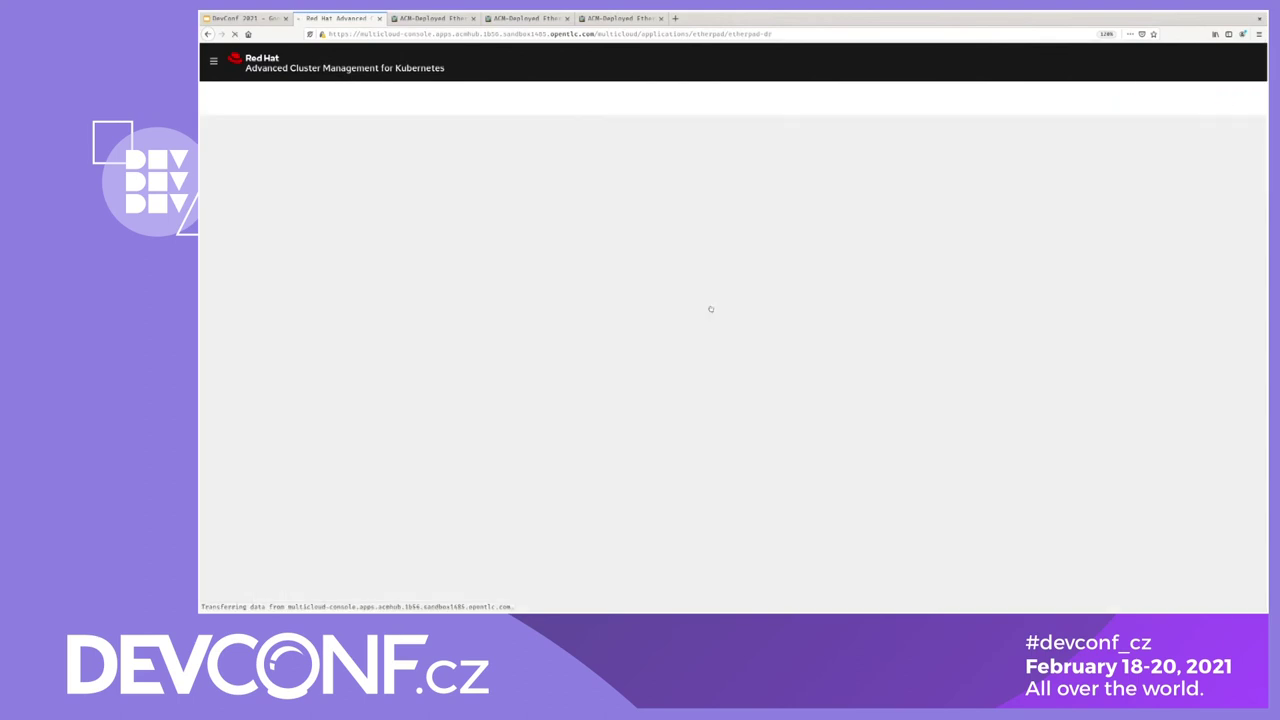
View the details of the etherpad-pr-dr placement in the topology and open its resource YAML.
scroll(797, 503, "down", 3)
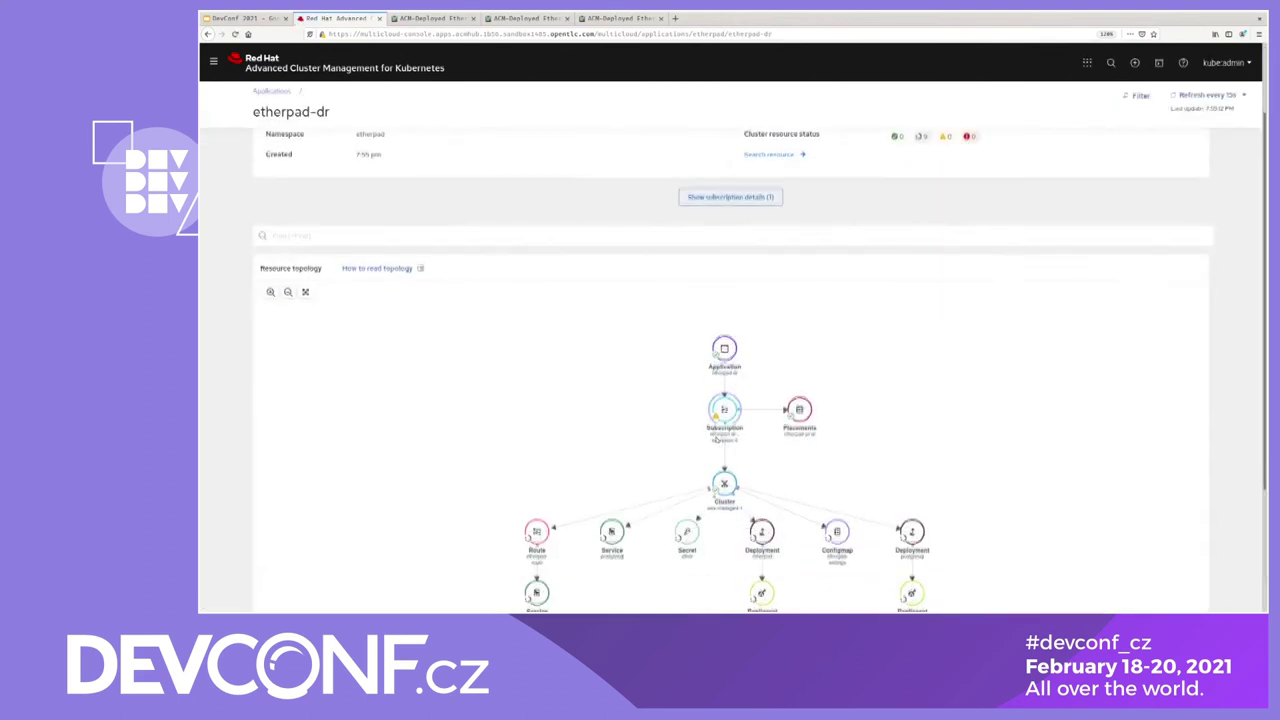
left_click(799, 338)
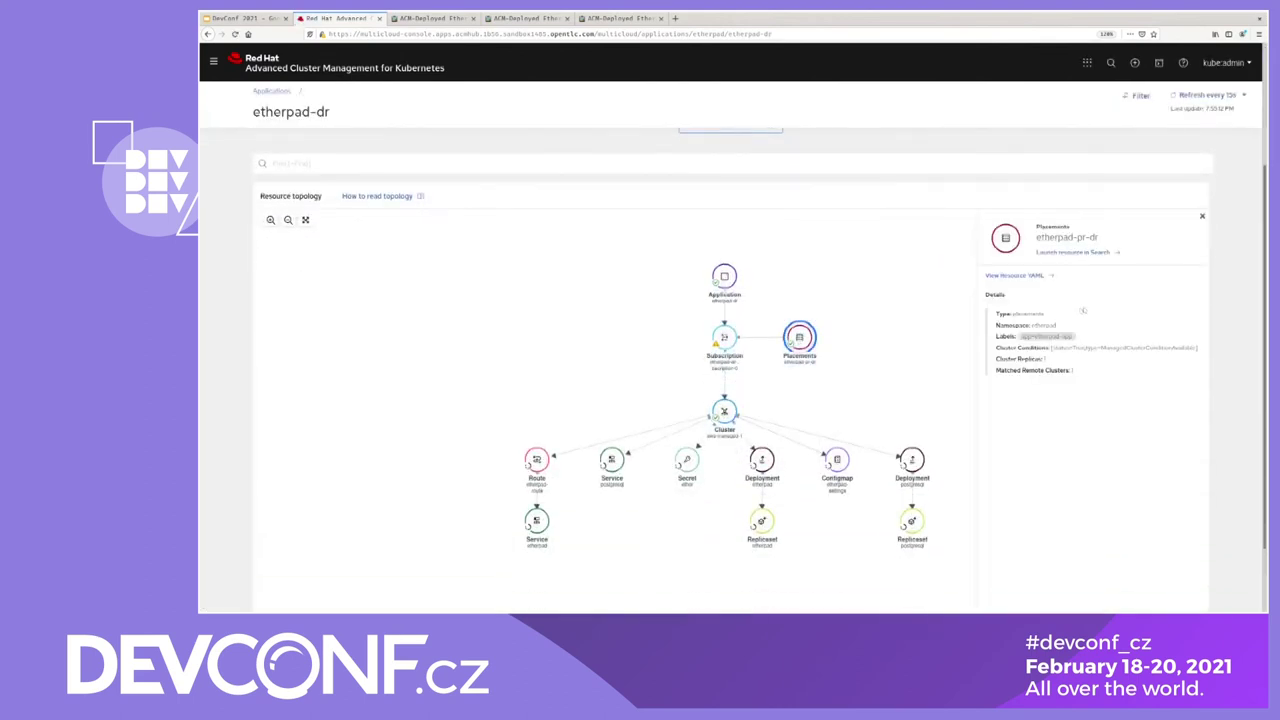
left_click(987, 279)
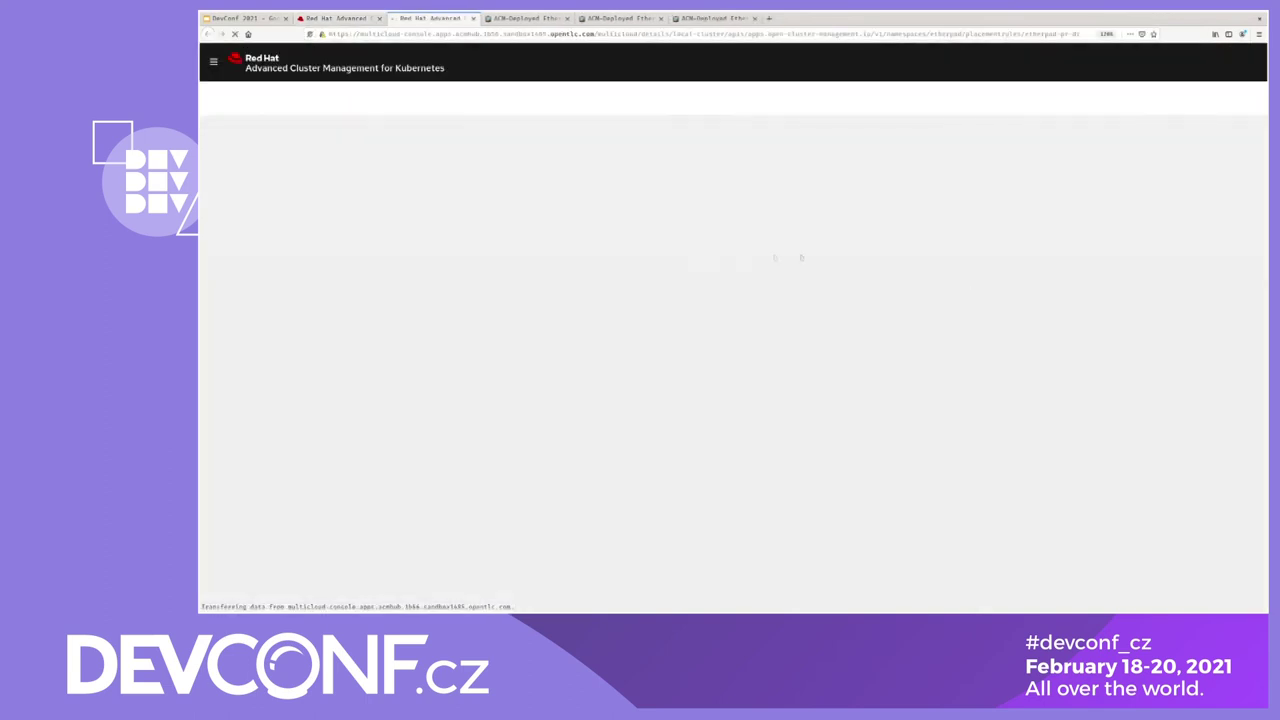
Review the cluster selector in the etherpad-pr-dr placement rule YAML, close it and return to the etherpad-dr topology.
scroll(448, 371, "down", 5)
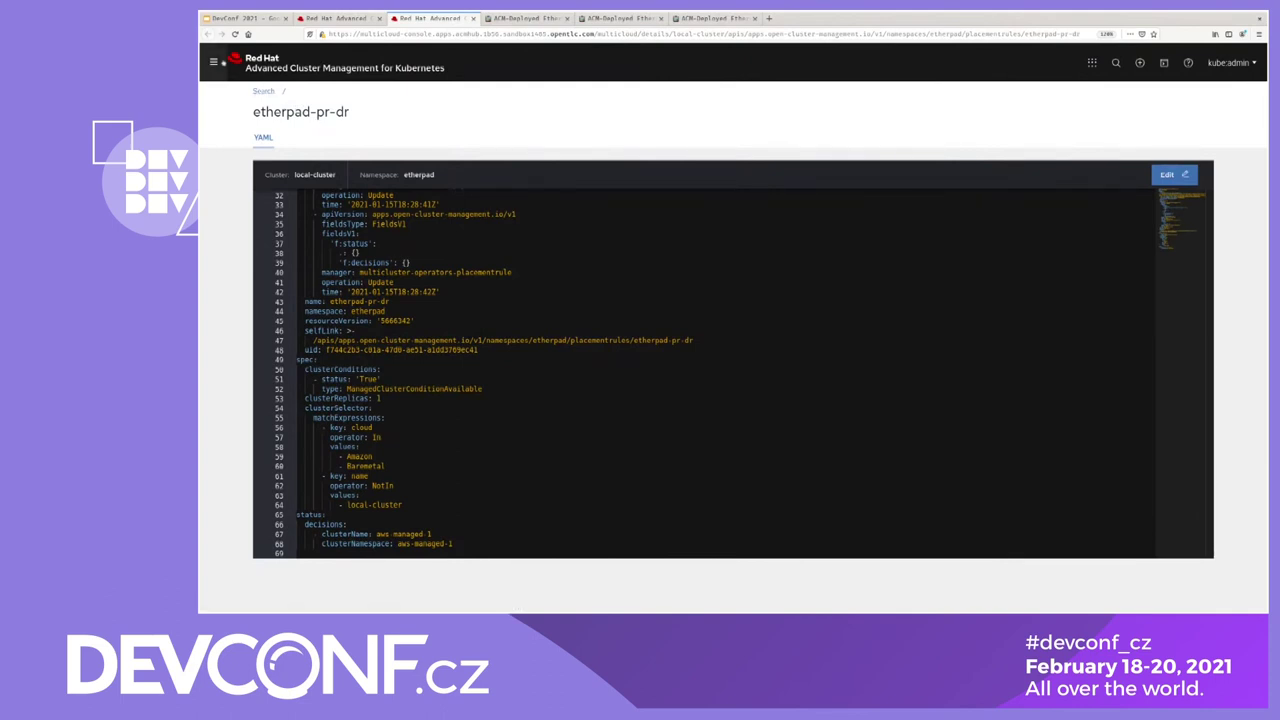
left_click(214, 62)
left_click(336, 18)
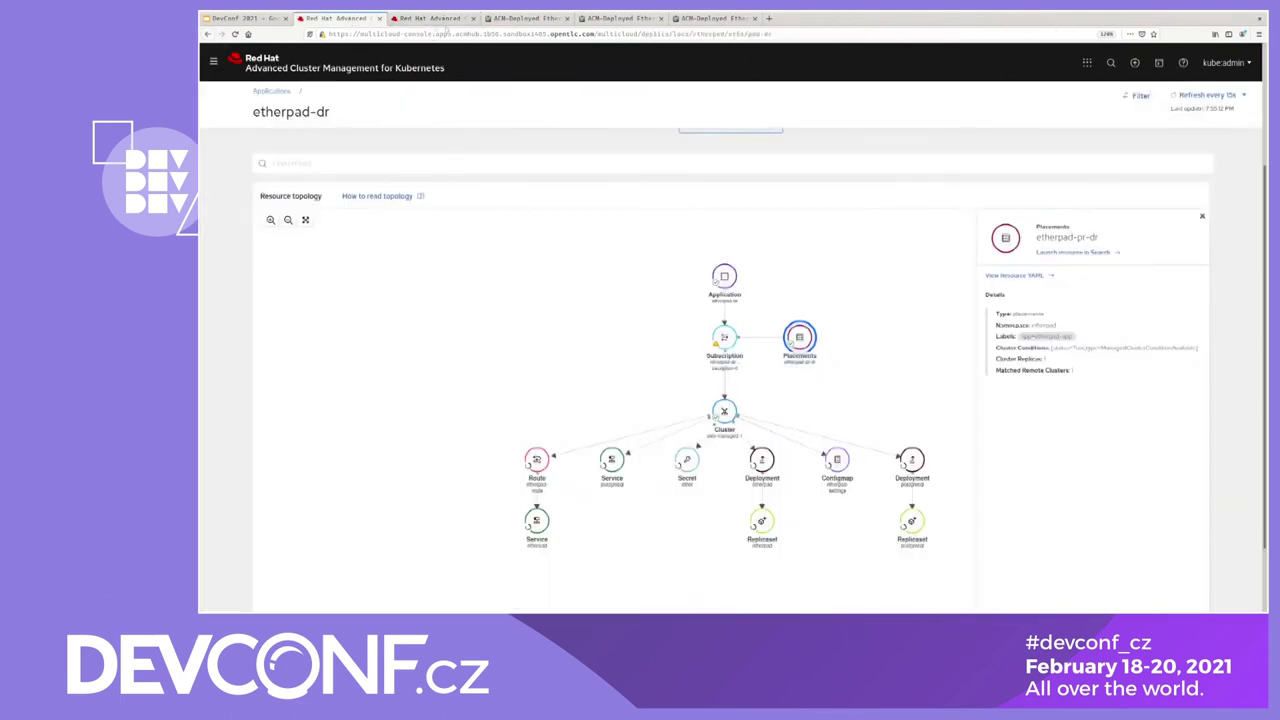
key("ctrl+w")
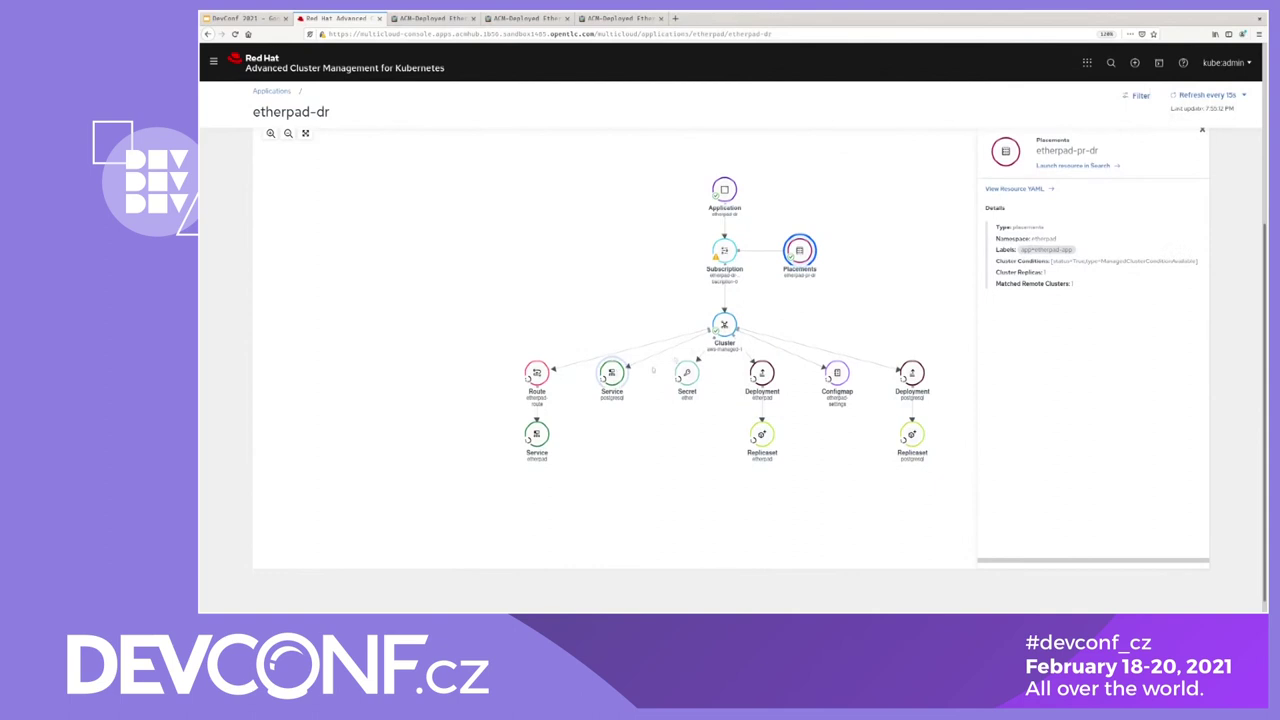
View the cluster node's details, open the deployed Etherpad page through the etherpad-route URL, and return to the topology.
left_click(725, 330)
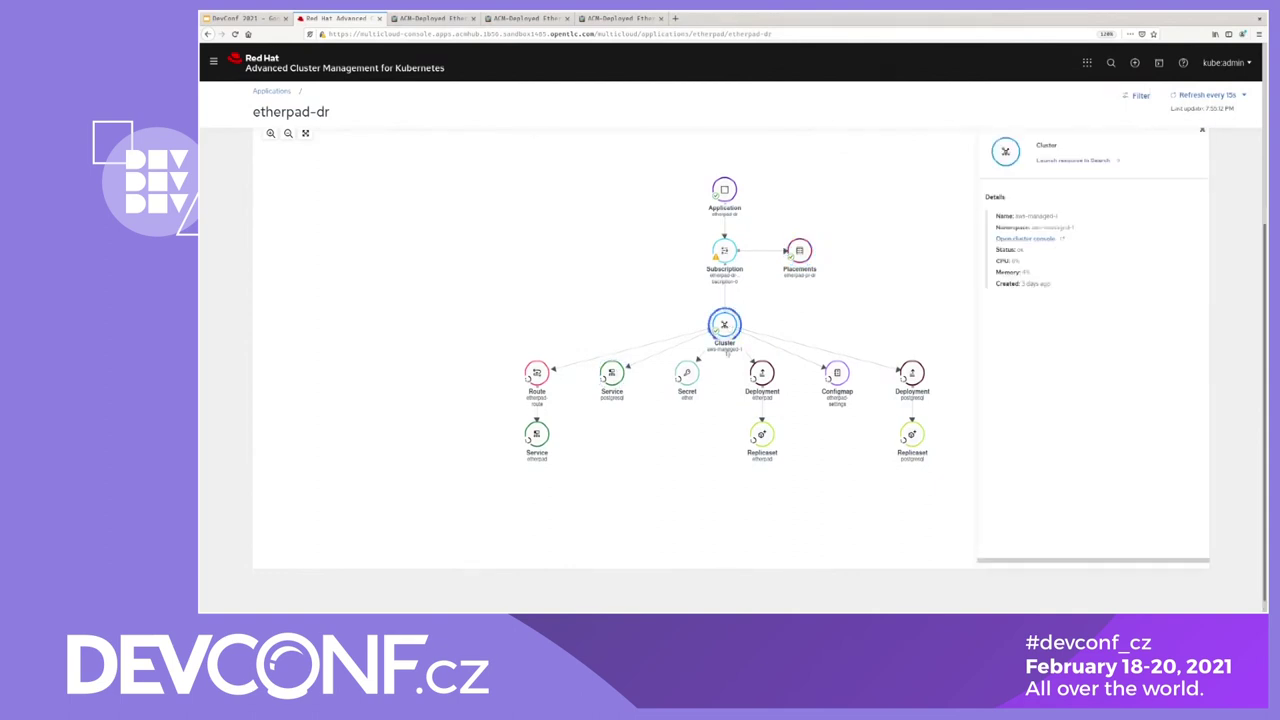
left_click(805, 329)
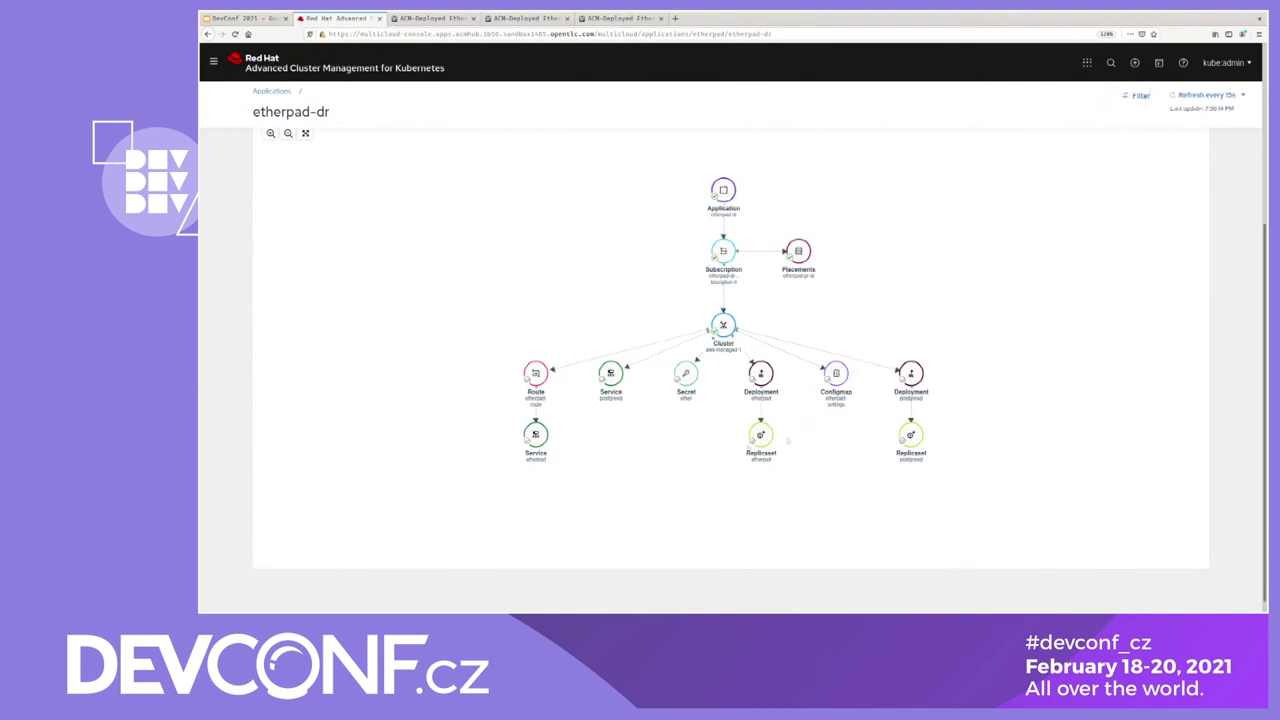
left_click(535, 374)
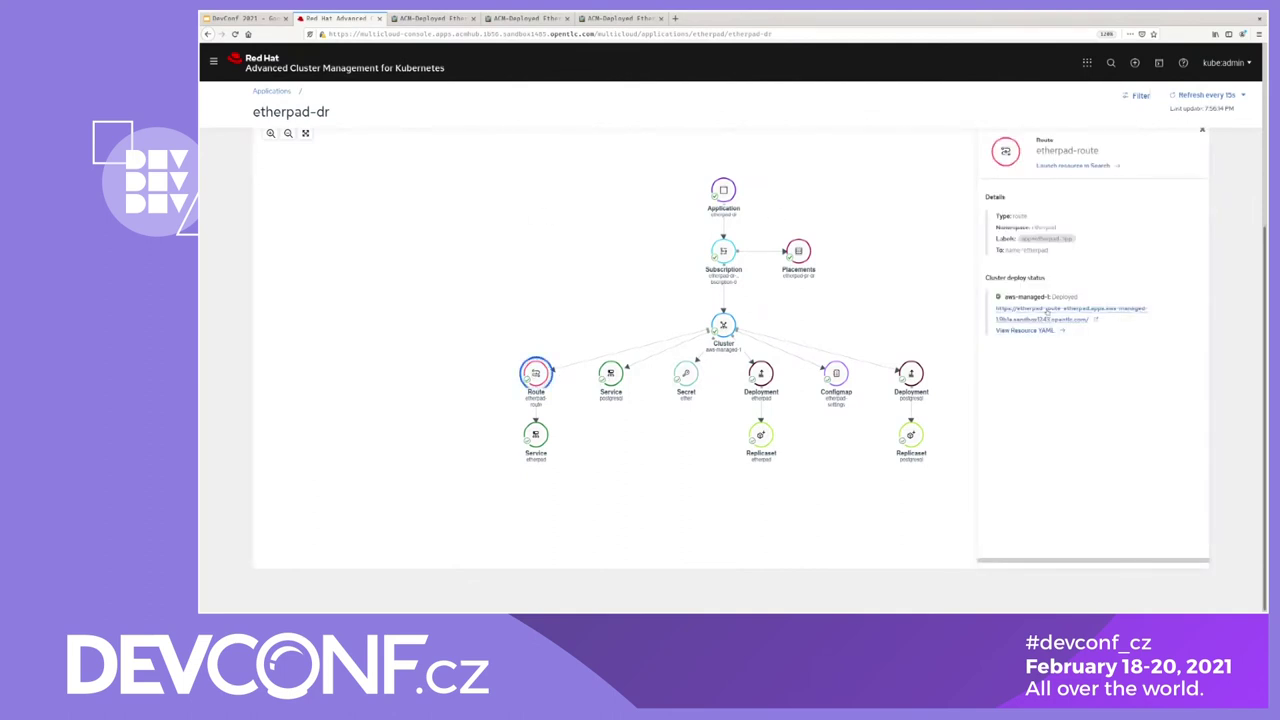
left_click(1047, 312)
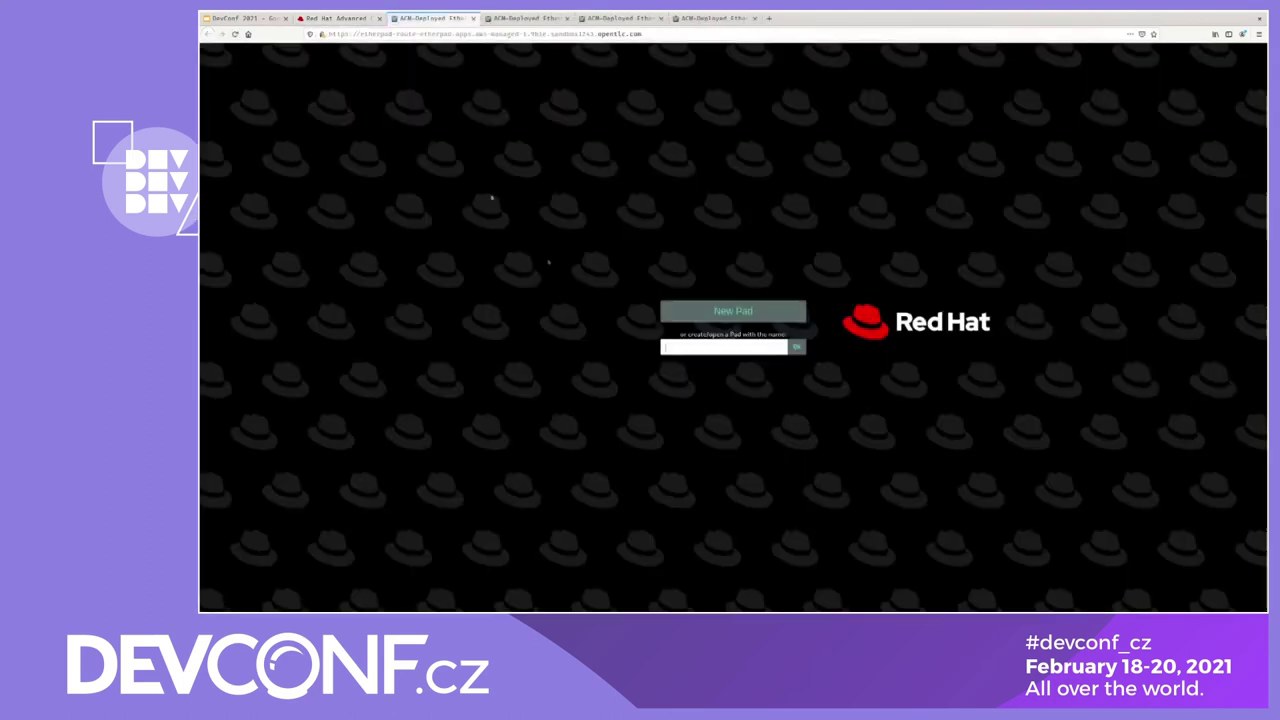
left_click(350, 20)
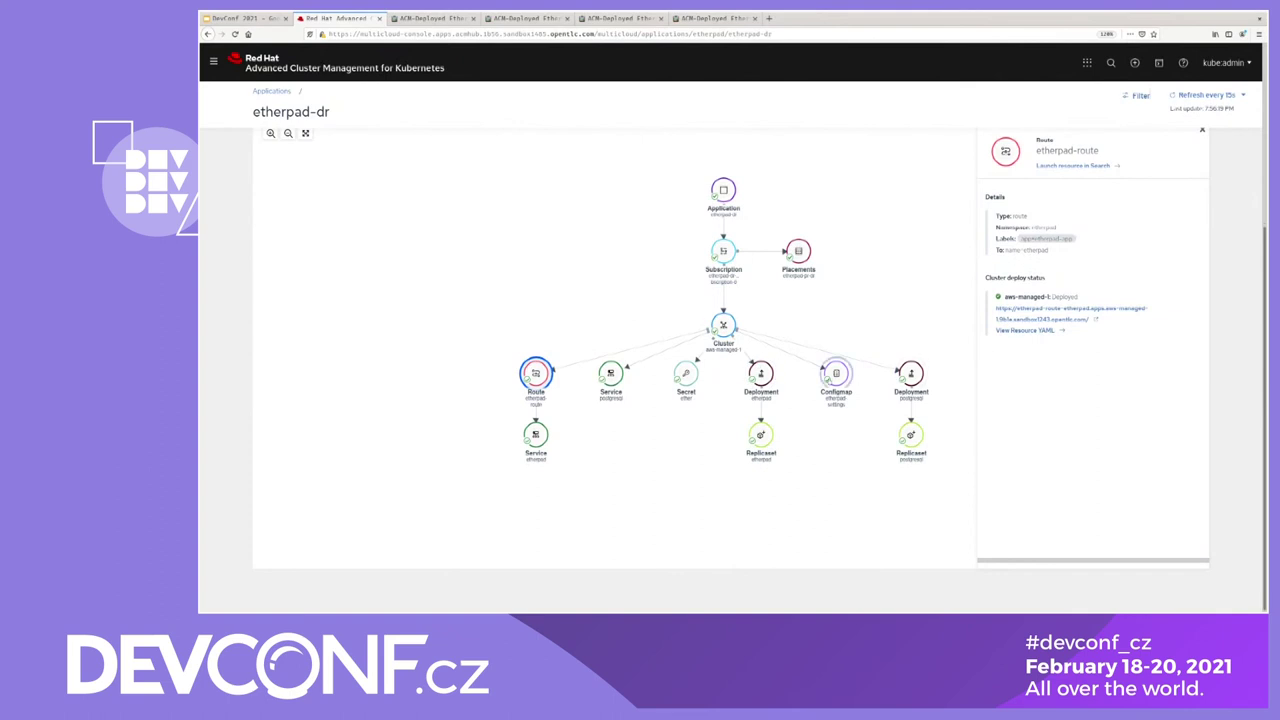
Open the resource YAML of the etherpad-pr-dr placement and locate the Amazon value under the cloud match expression.
left_click(790, 252)
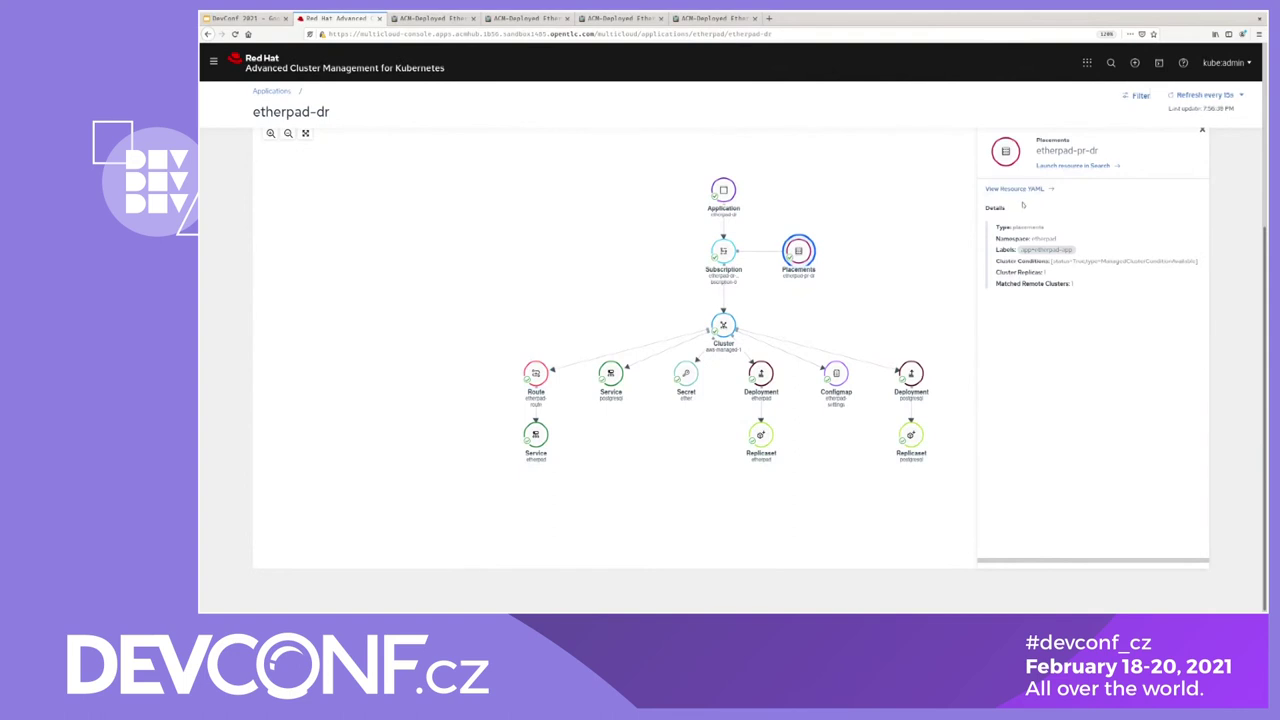
left_click(1017, 190)
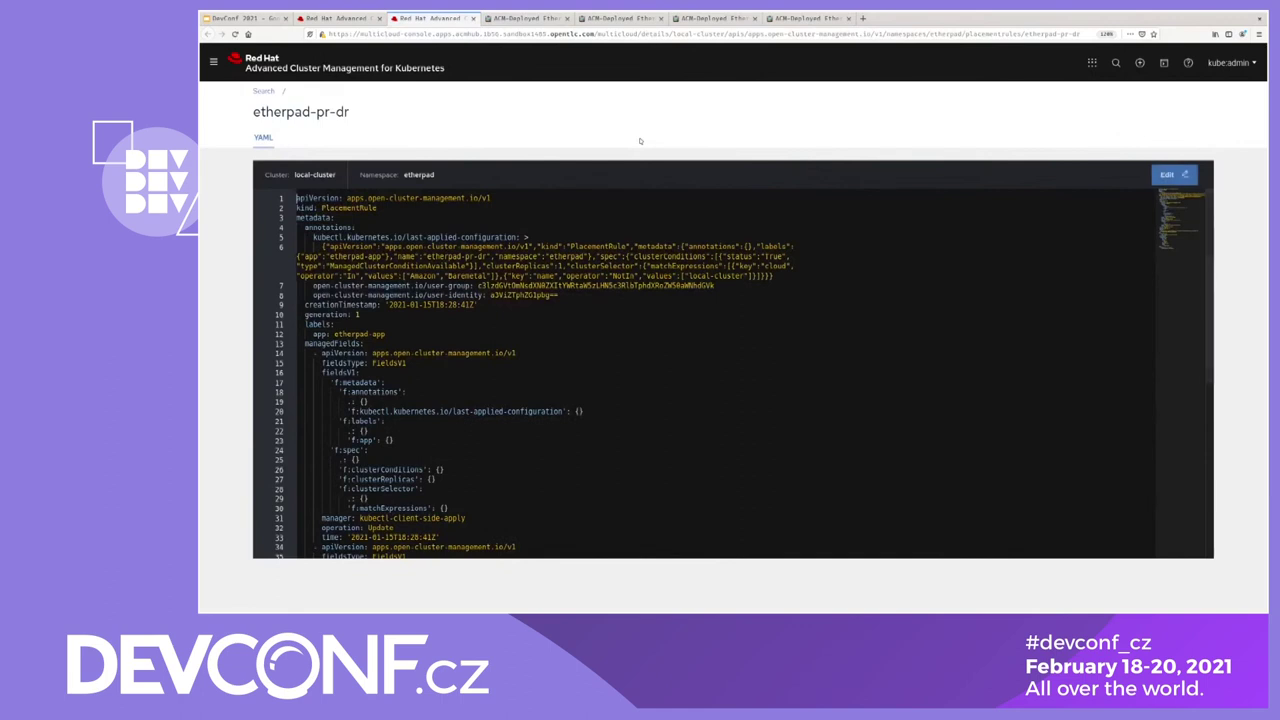
scroll(611, 410, "down", 4)
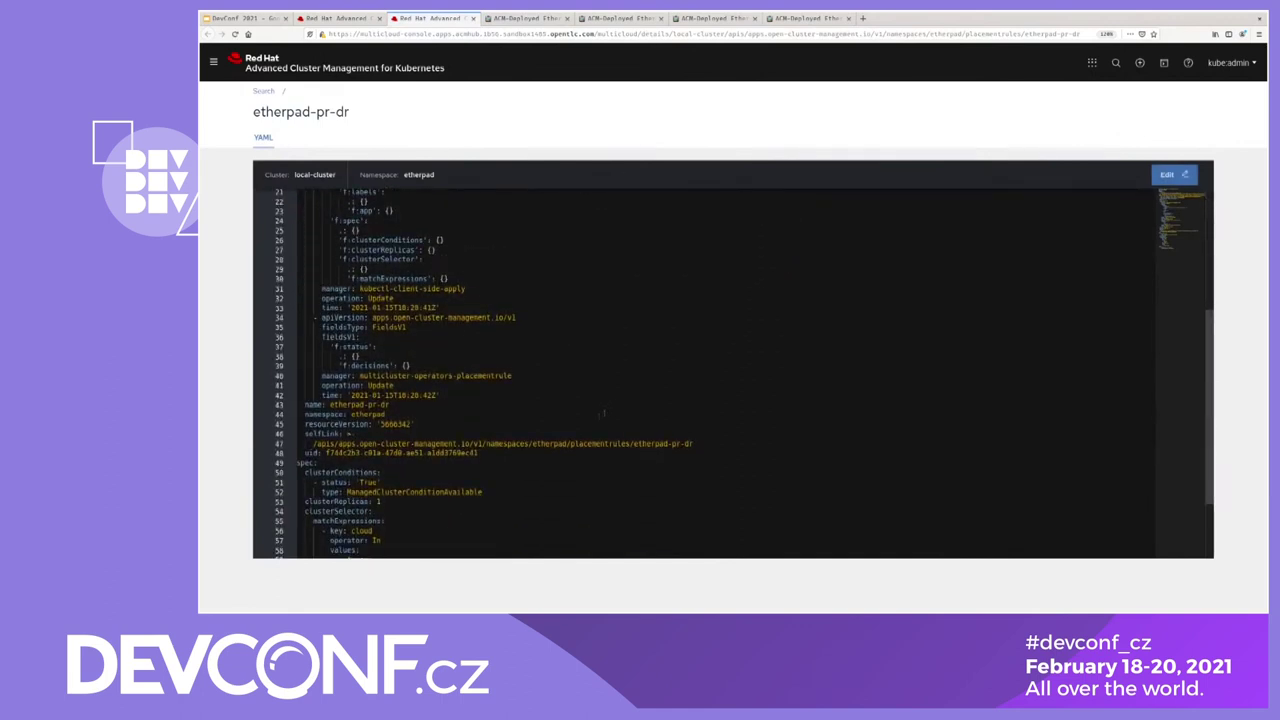
scroll(600, 415, "down", 2)
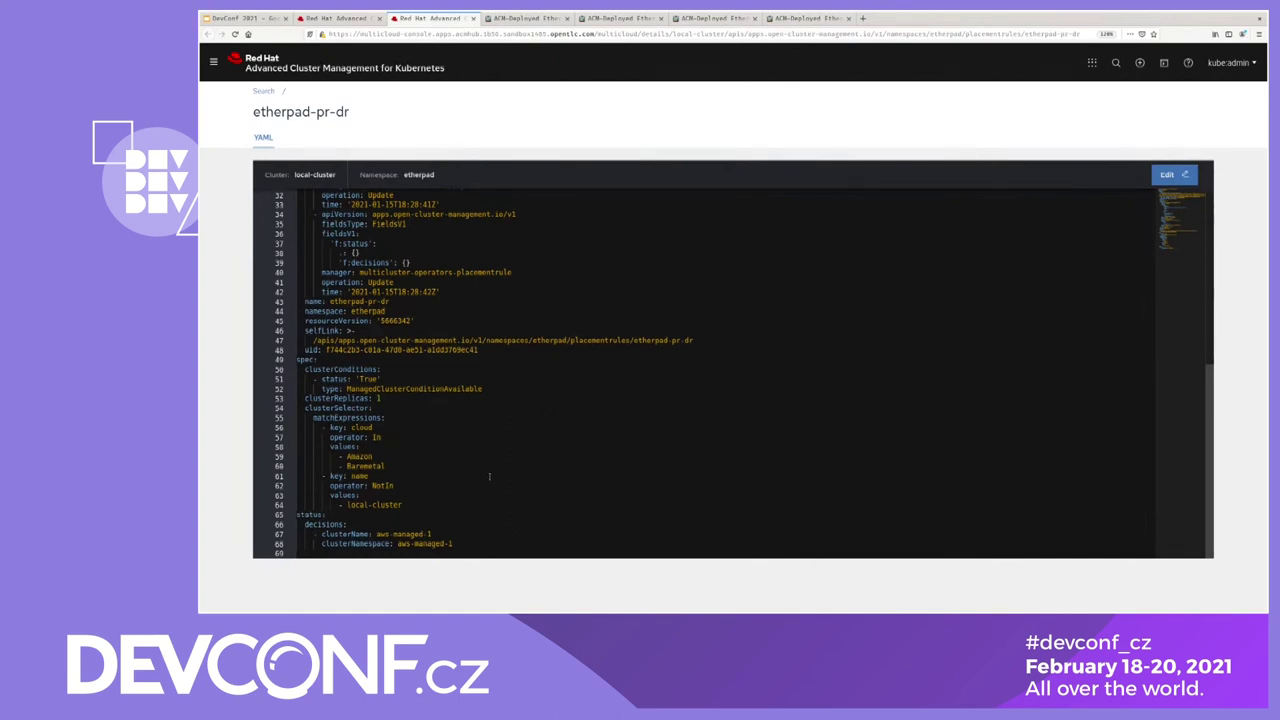
left_click(406, 456)
key("shift+Home")
key("shift+Home")
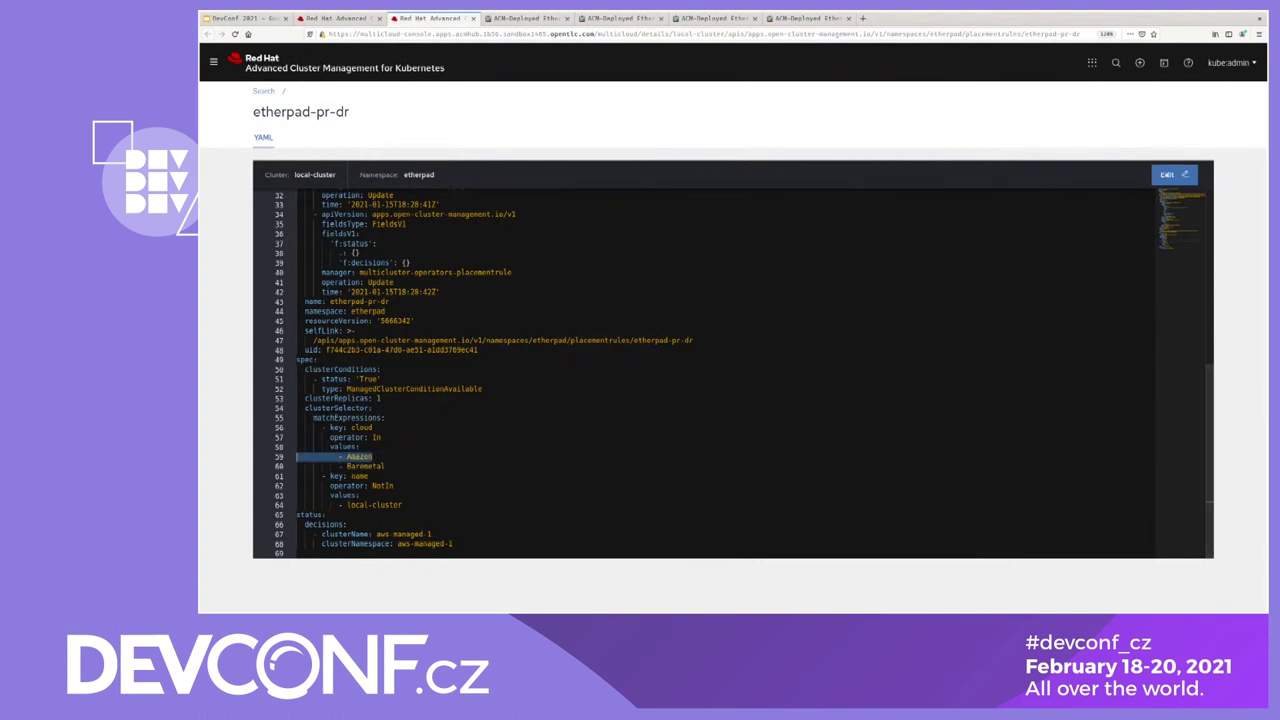
Remove the Amazon value from the placement rule's cloud match expression and save the changed resource.
left_click(1167, 174)
left_click(388, 457)
key("shift+Home")
key("shift+Home")
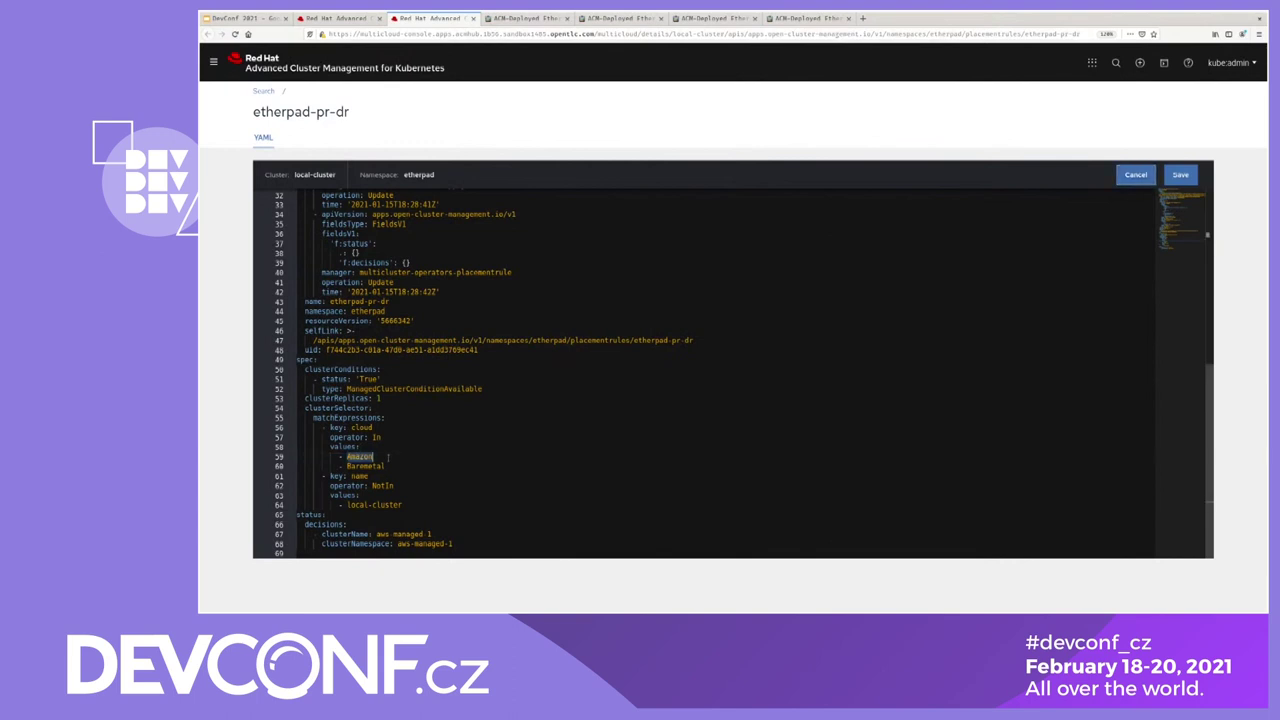
key("BackSpace")
key("BackSpace")
left_click(1180, 174)
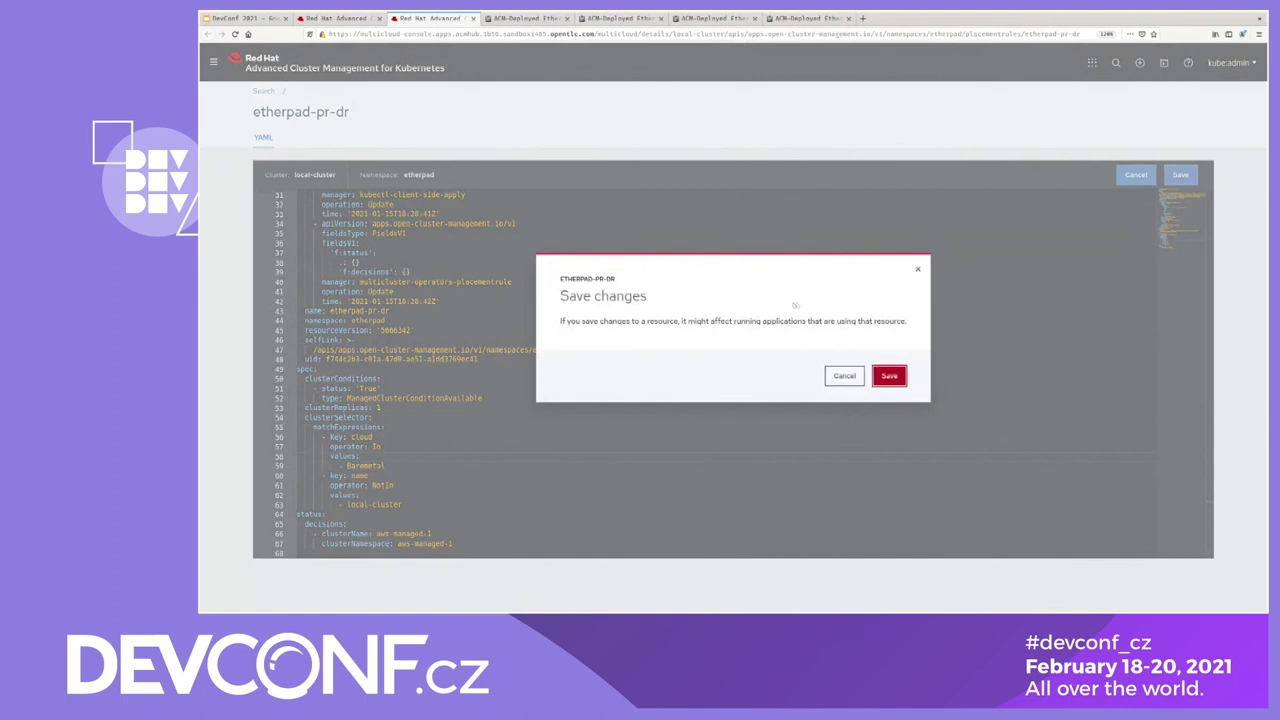
left_click(889, 375)
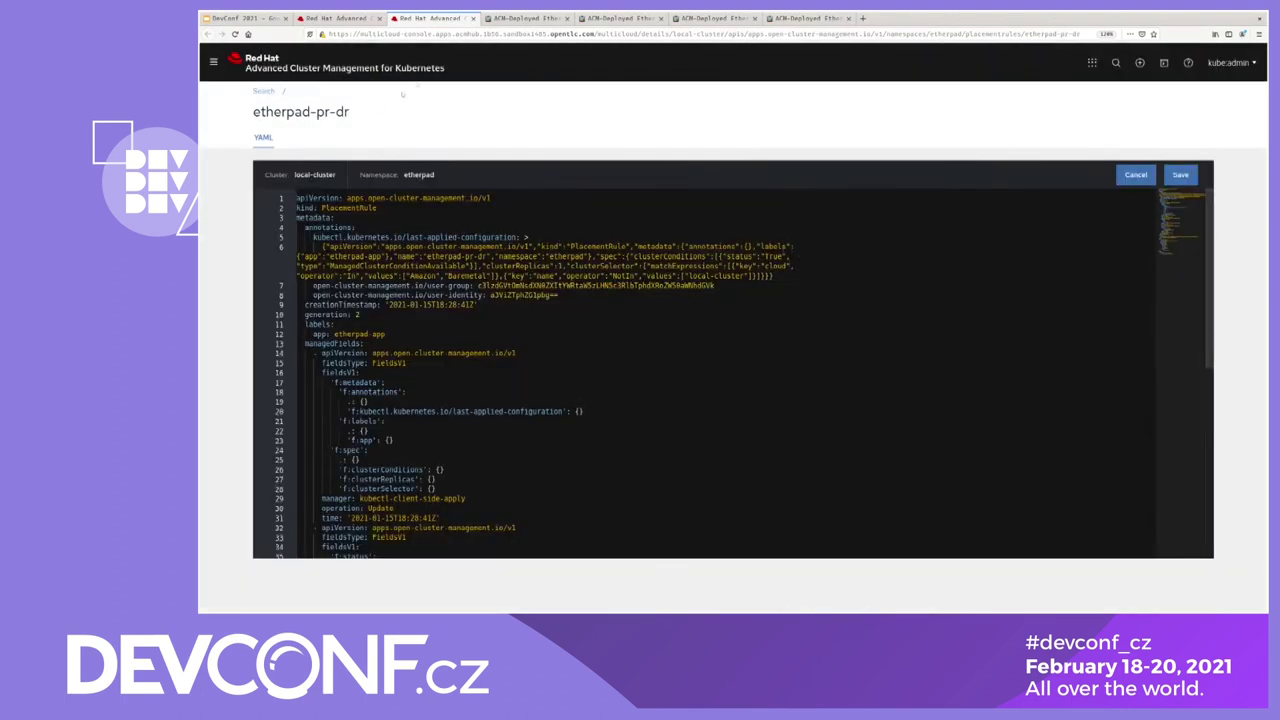
Reload the etherpad-dr application page and inspect the details of the cluster node in its topology.
left_click(362, 19)
left_click(556, 244)
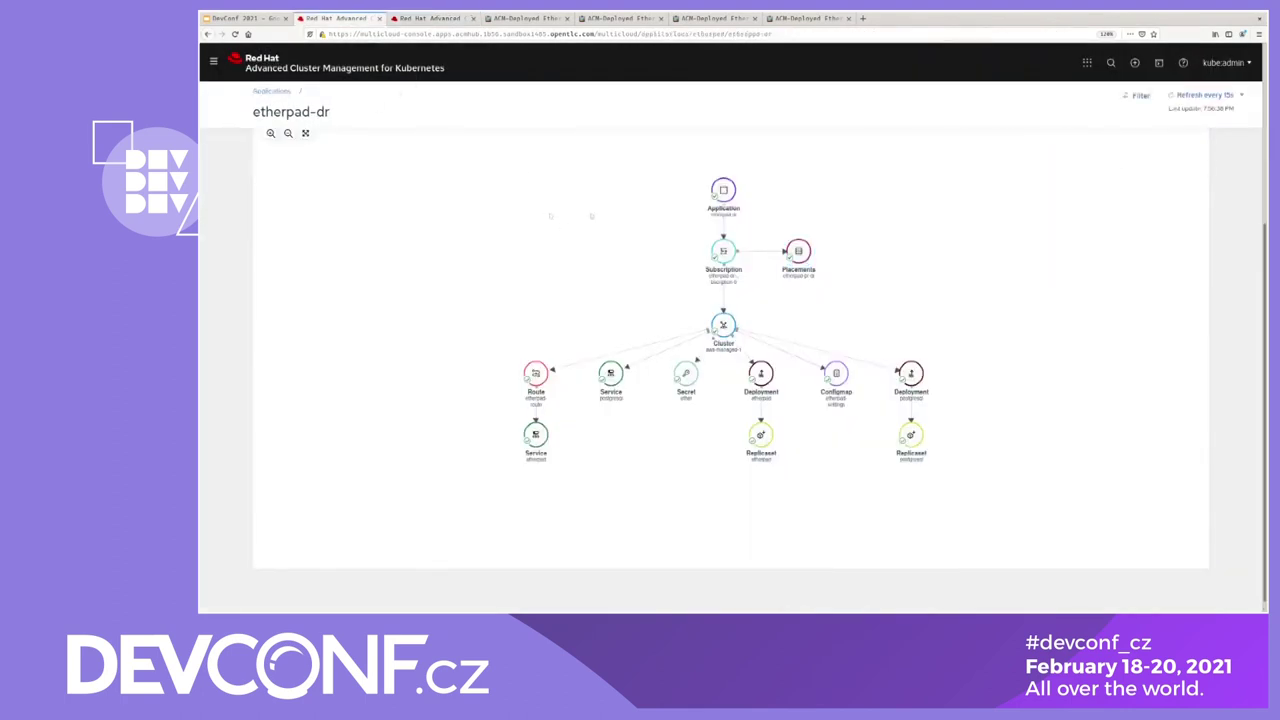
key("F5")
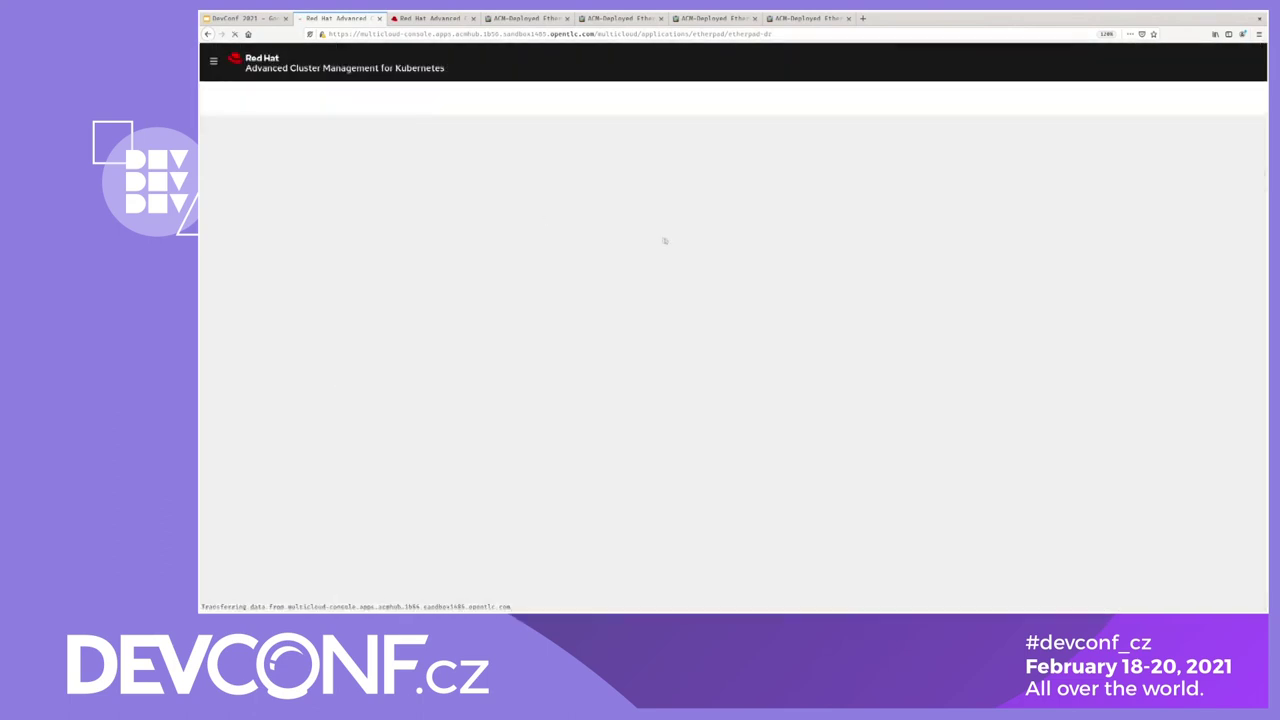
scroll(668, 415, "down", 2)
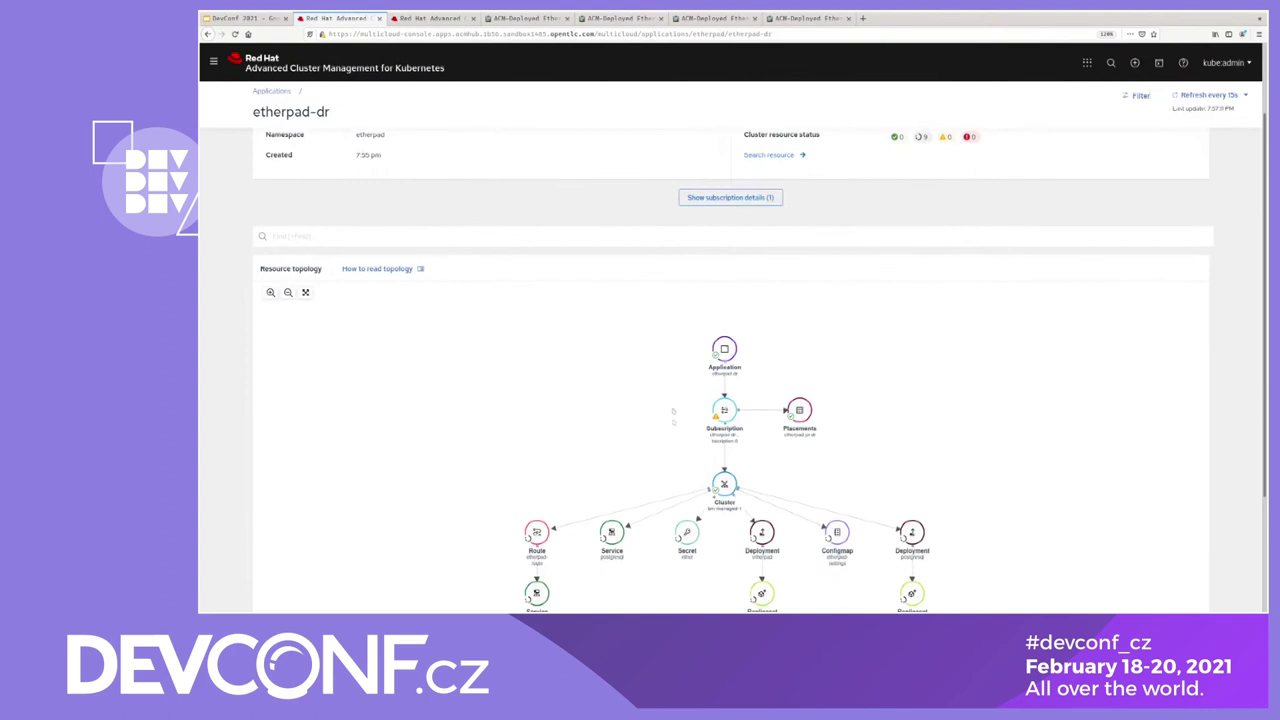
scroll(673, 410, "down", 2)
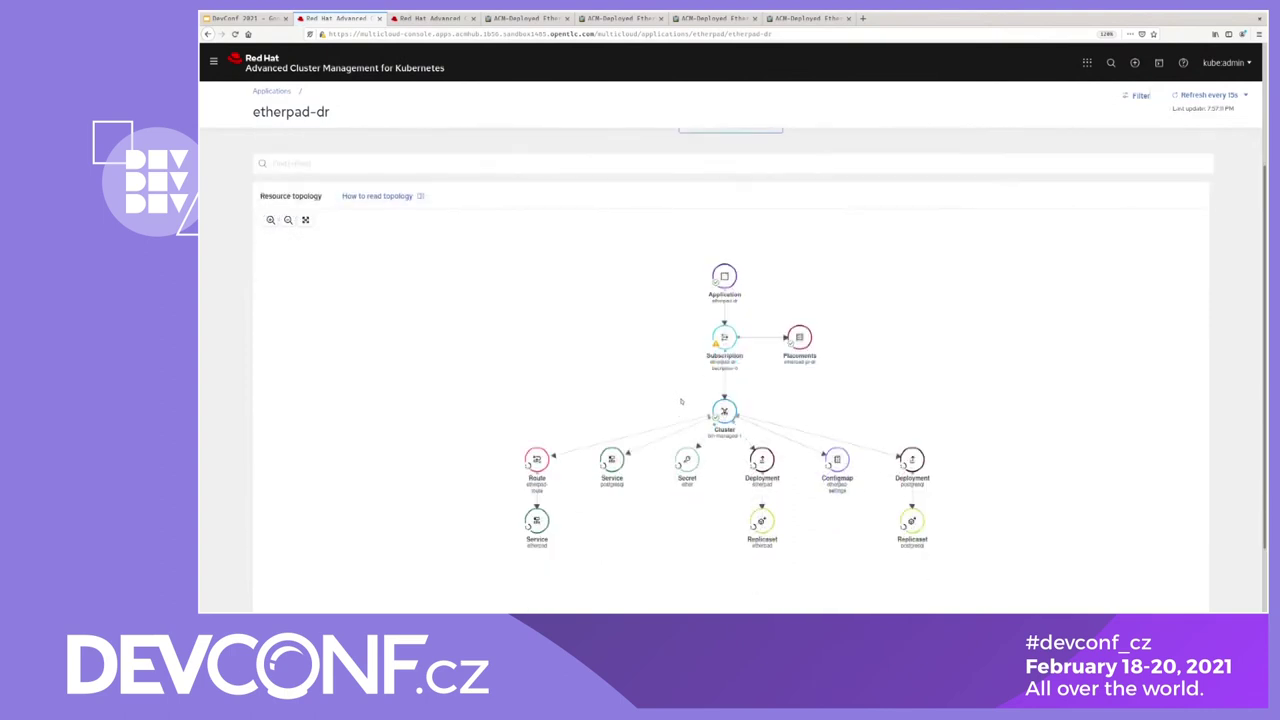
left_click(723, 412)
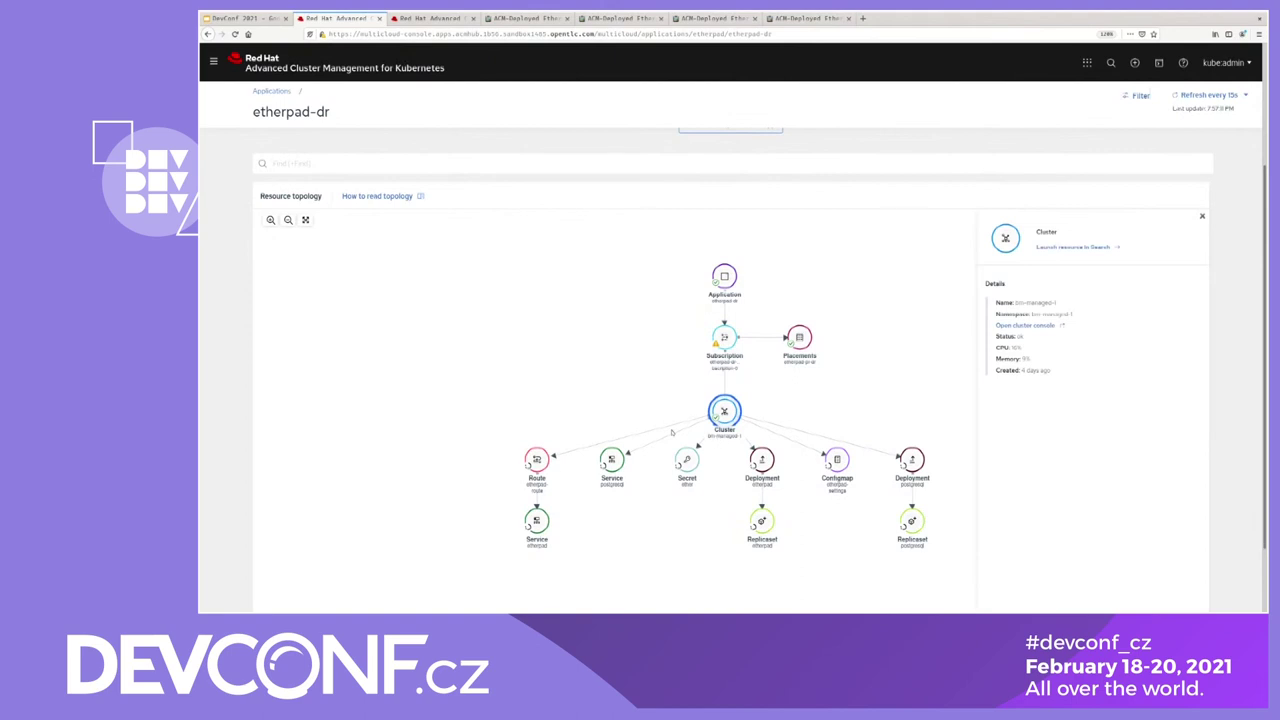
left_click(724, 412)
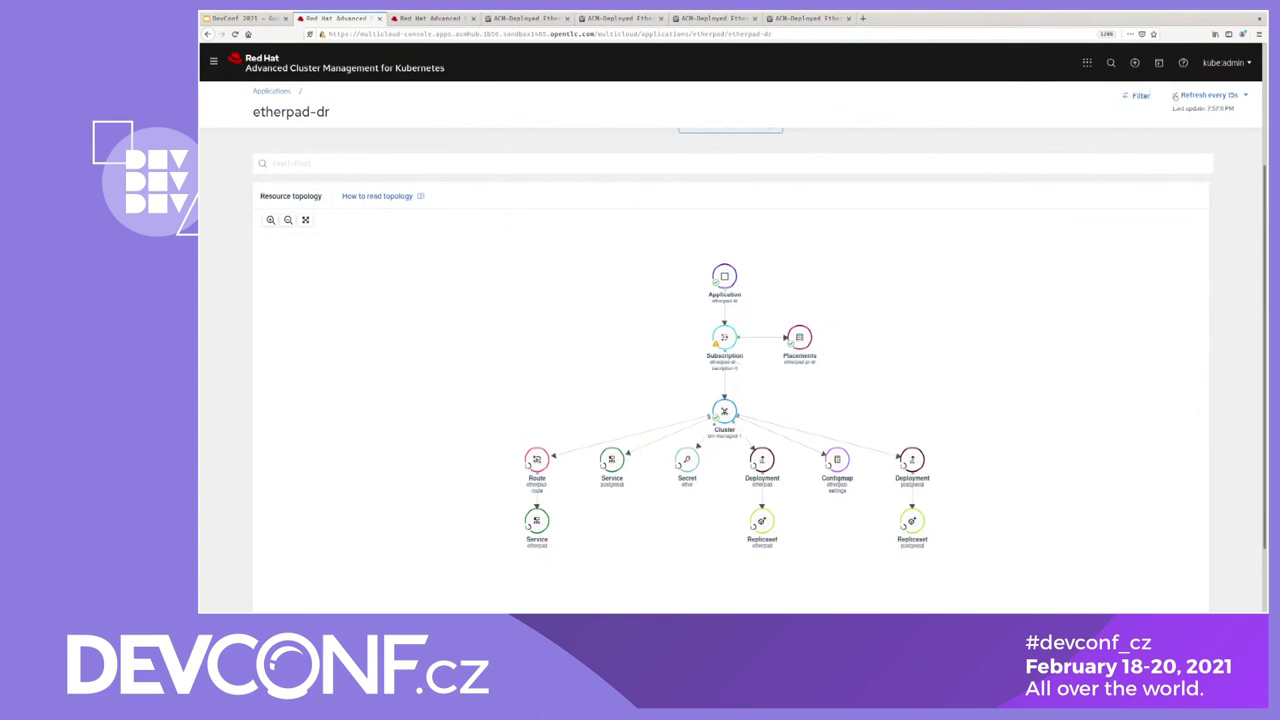
Refresh the application topology and check the details of the etherpad deployment.
left_click(1175, 96)
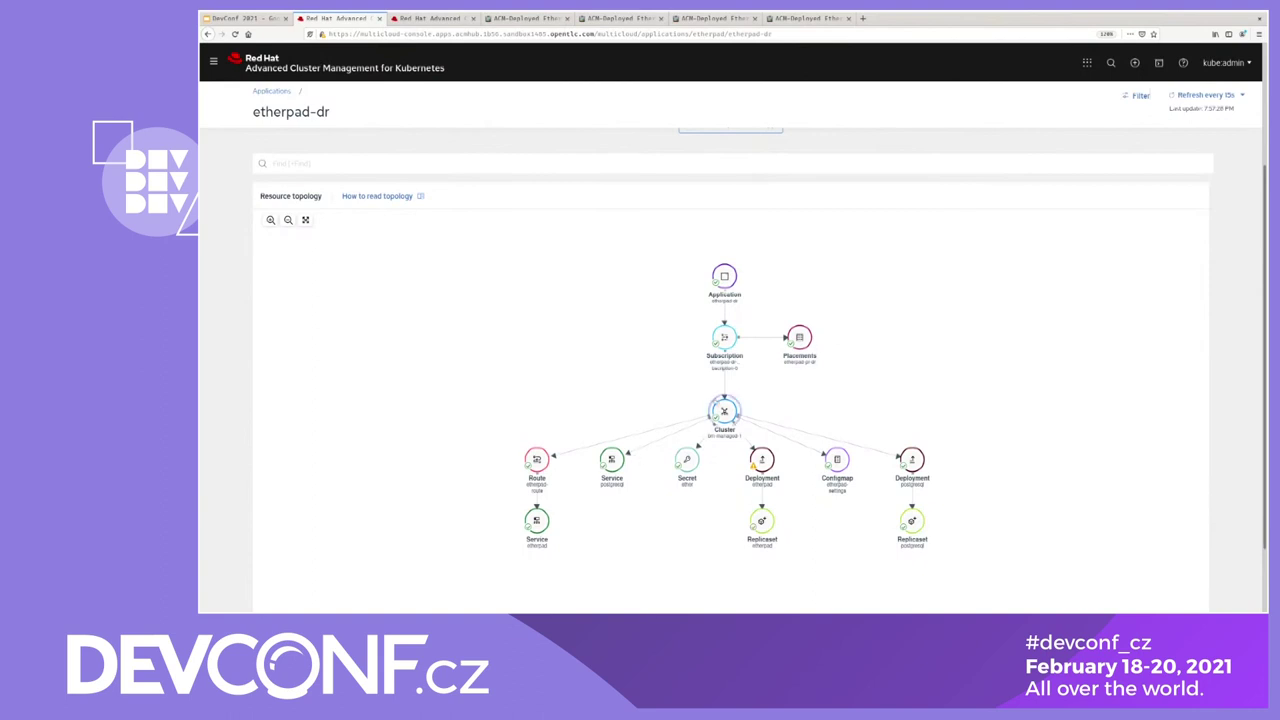
left_click(762, 459)
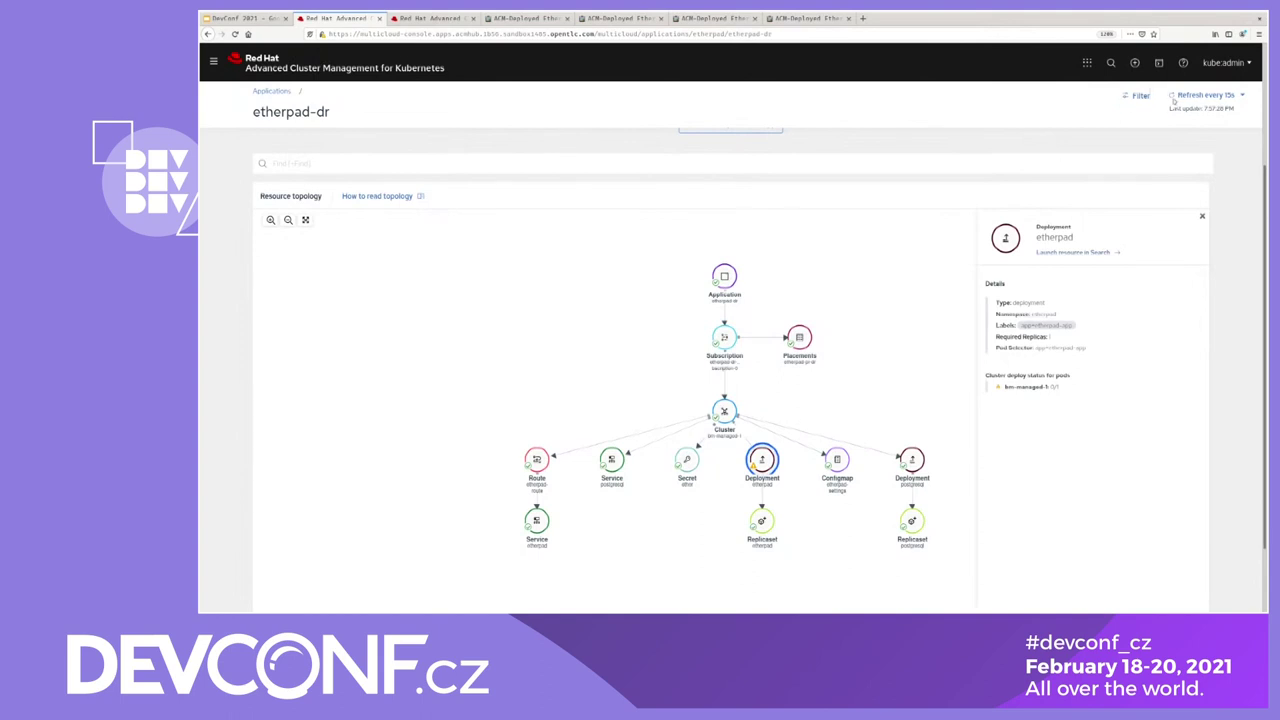
left_click(1202, 216)
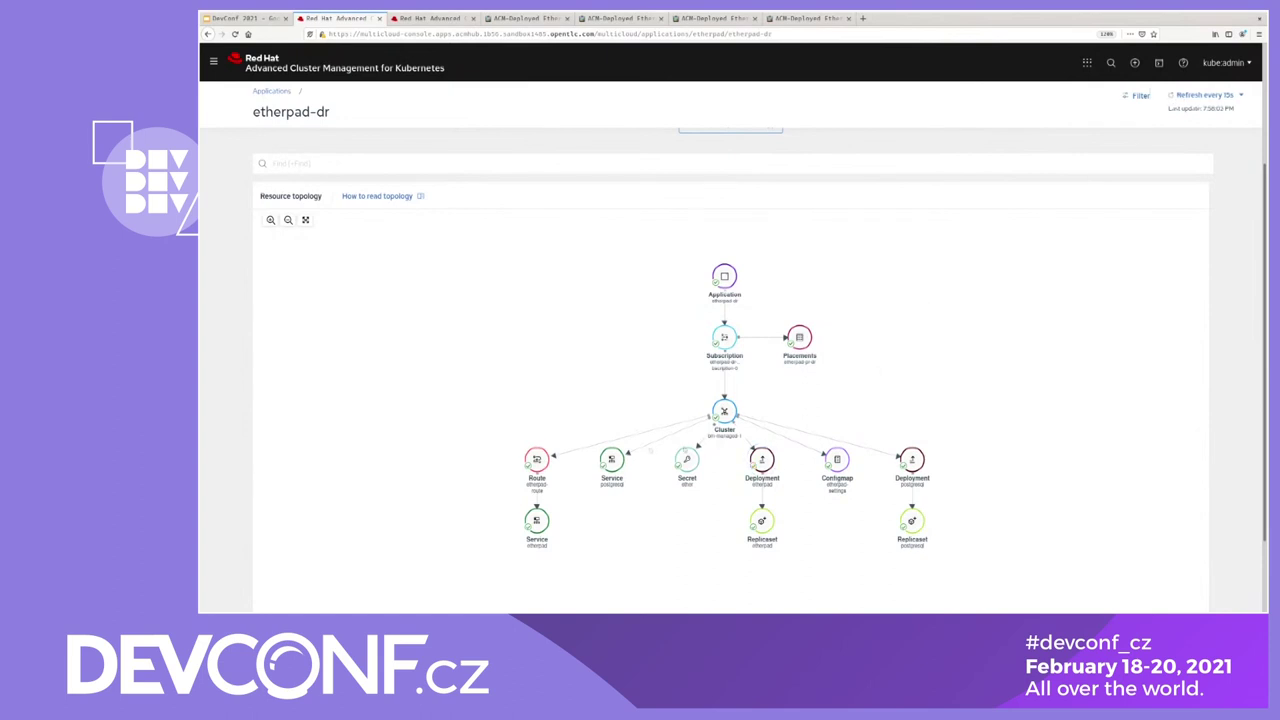
Open the Etherpad page on bm-managed-1 through the etherpad-route URL and return to the application topology.
left_click(537, 459)
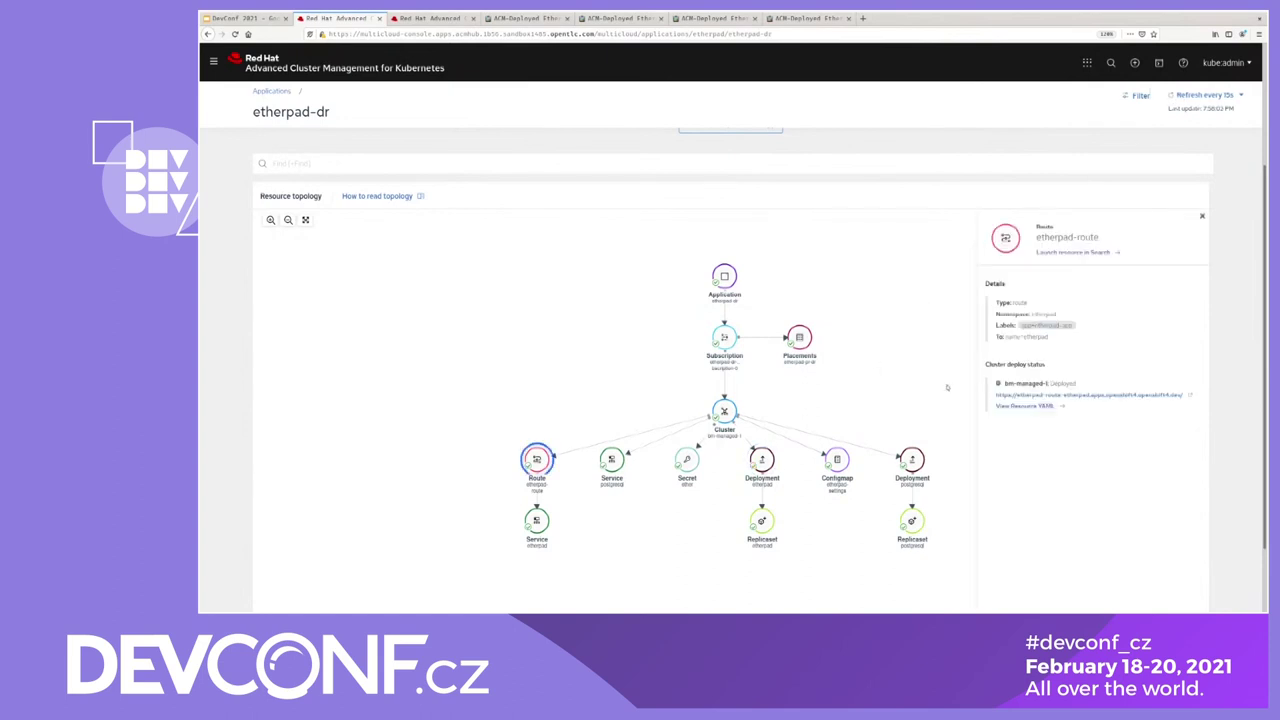
left_click(1019, 395)
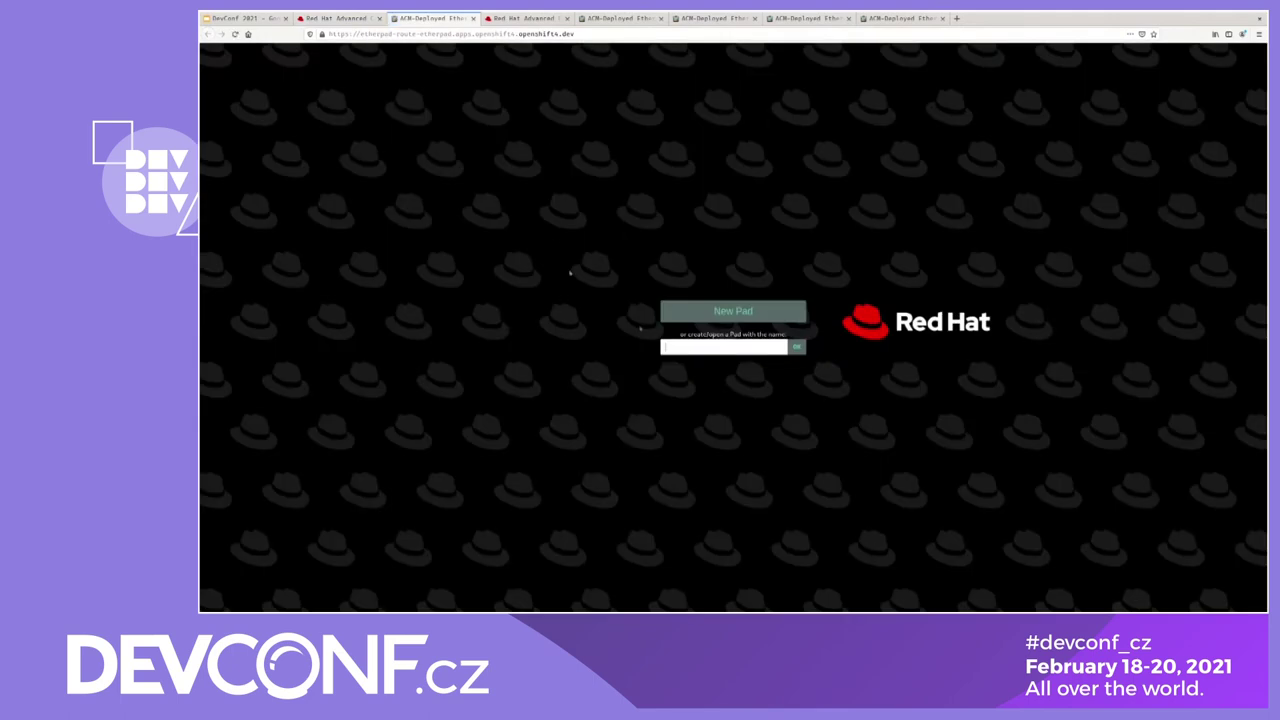
left_click(343, 19)
left_click_drag(614, 342, 571, 332)
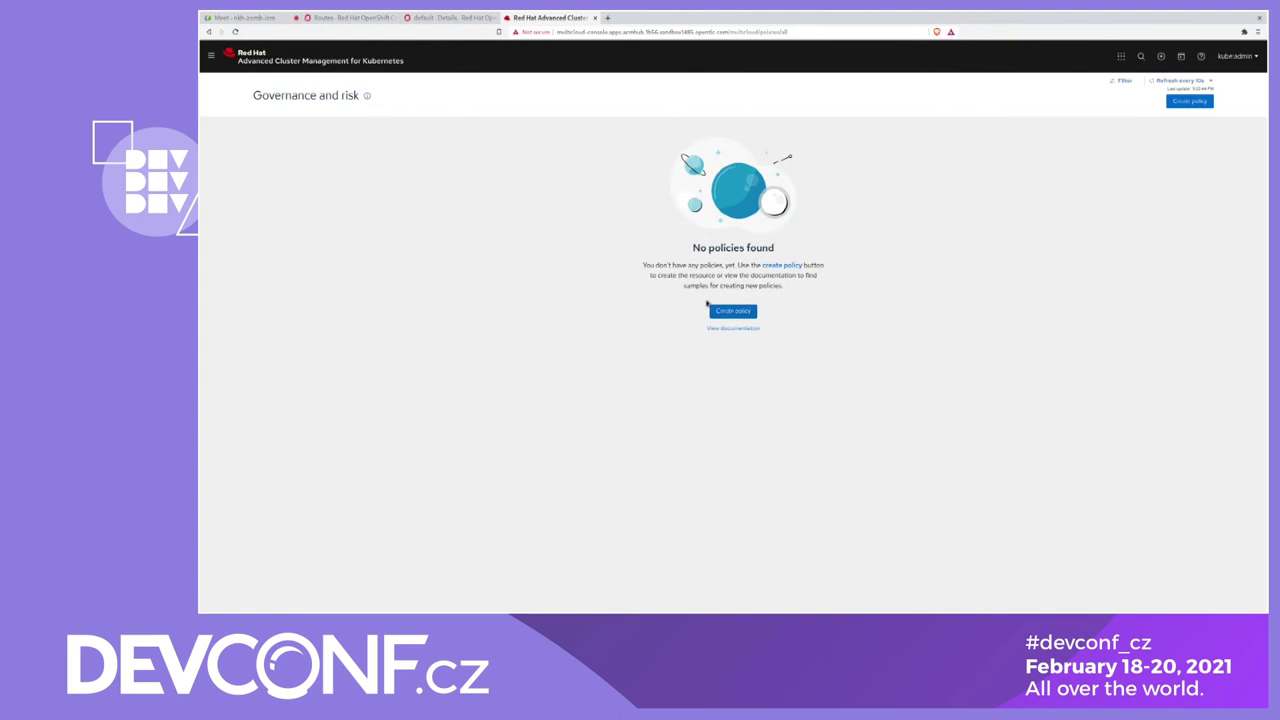
Start a new governance policy named policy-grc-limitrange in the default namespace.
left_click(744, 315)
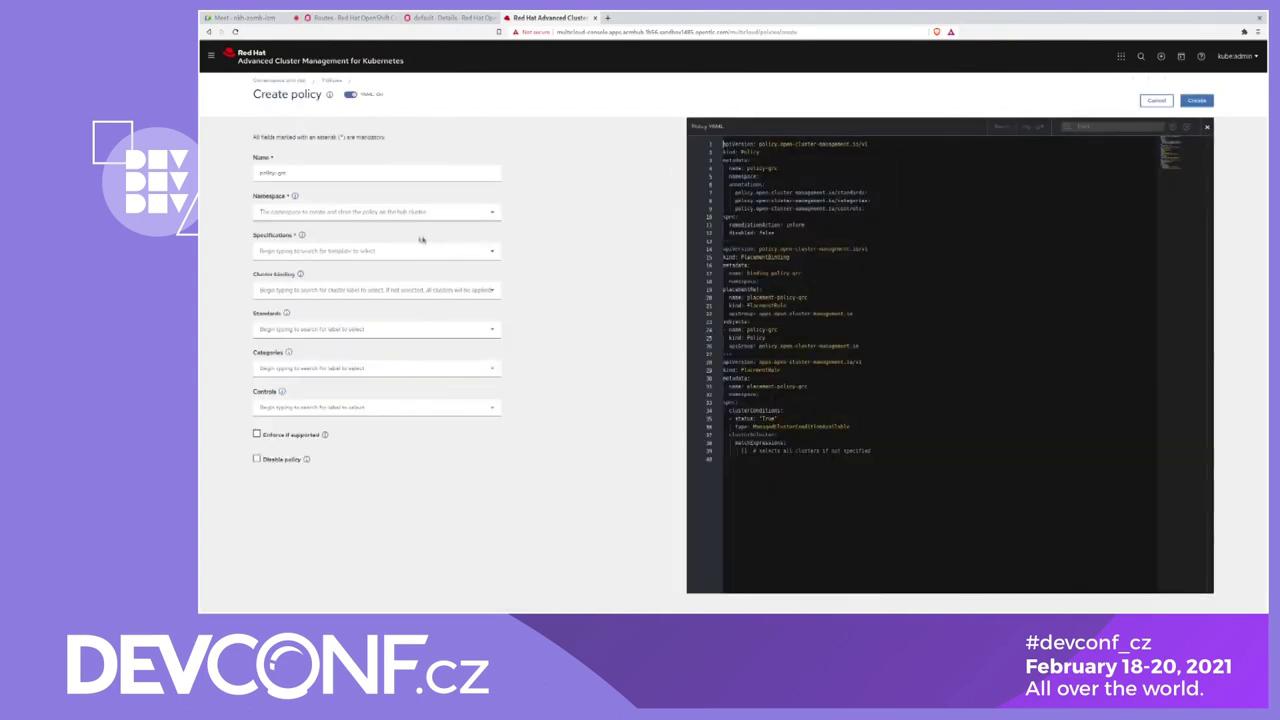
left_click(371, 173)
type("-limitrange")
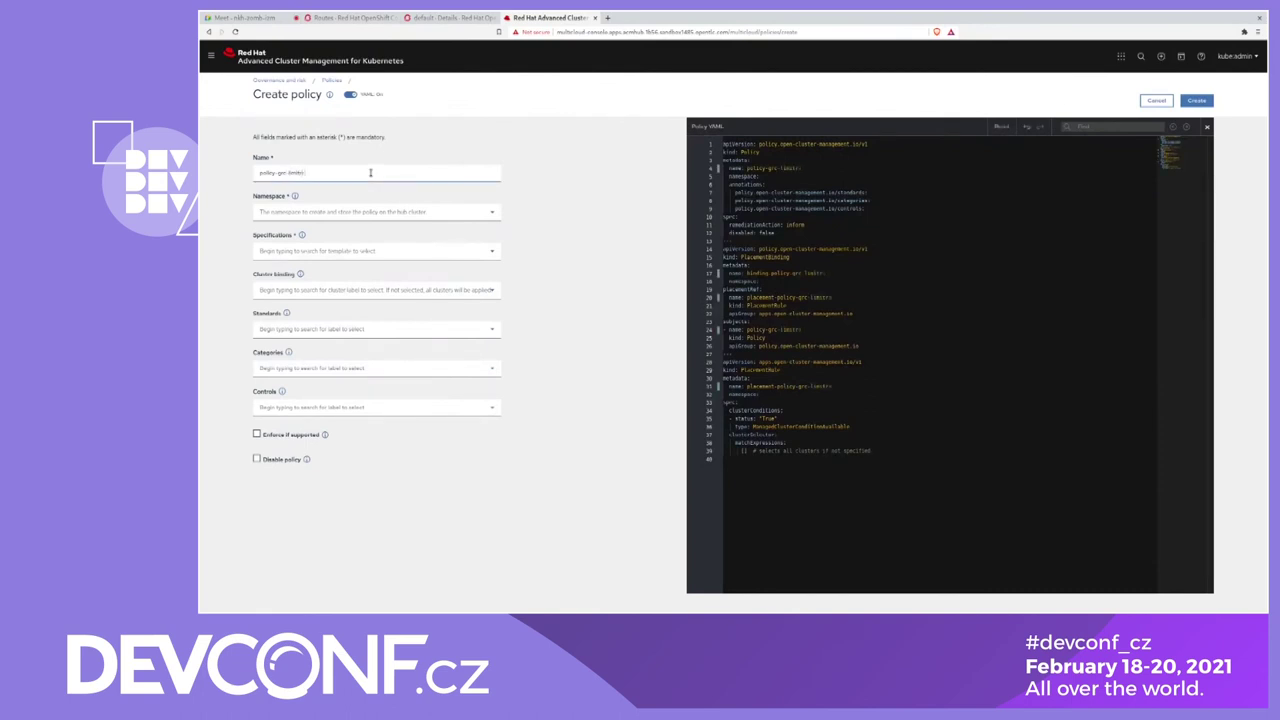
left_click(535, 224)
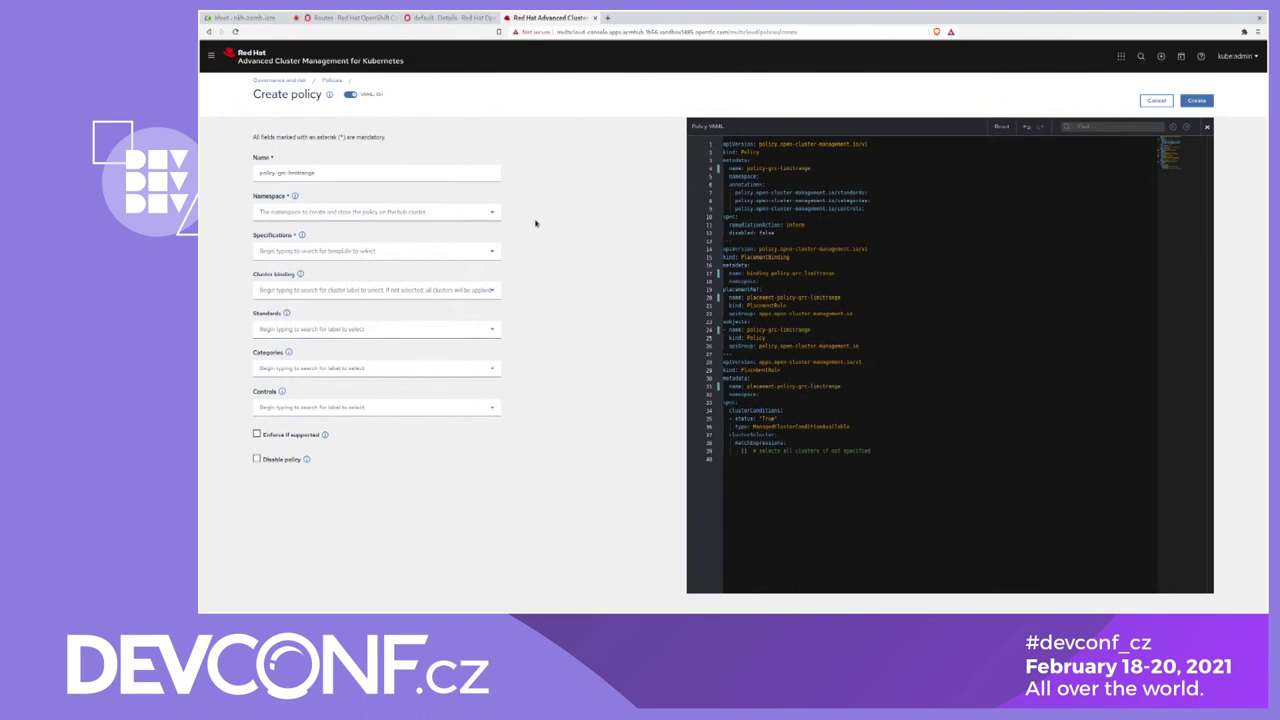
left_click(430, 210)
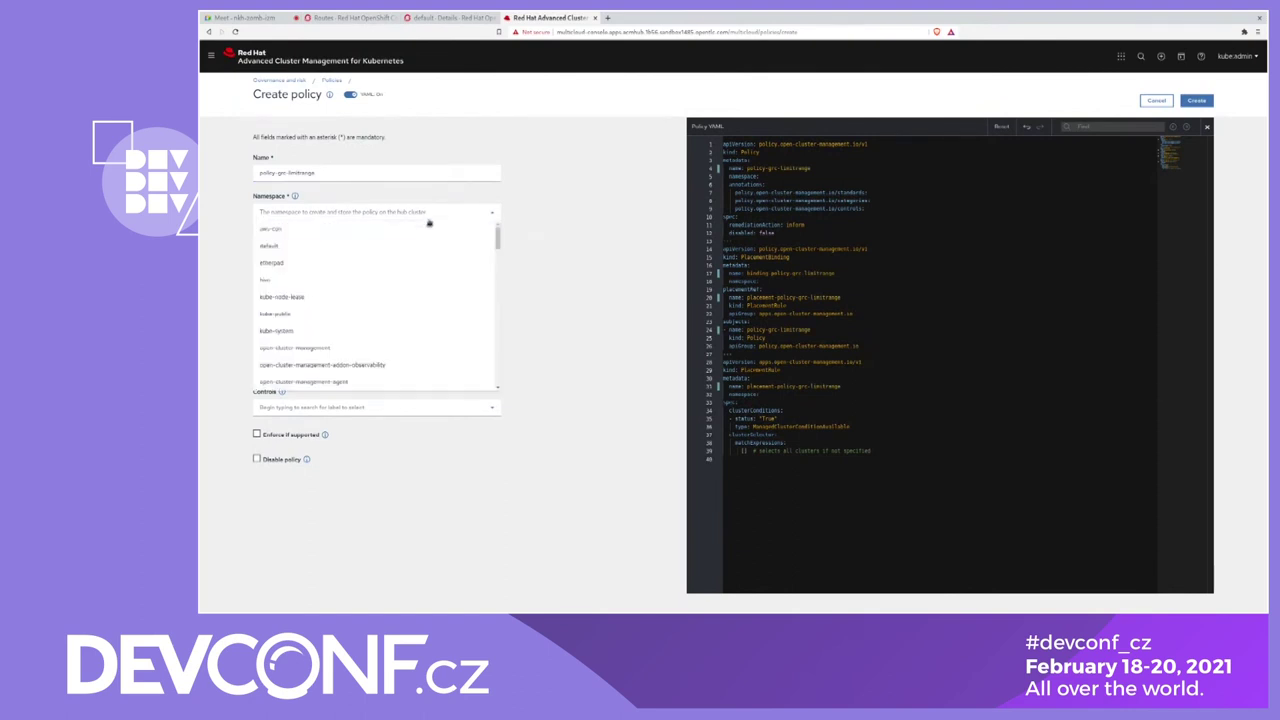
left_click(410, 249)
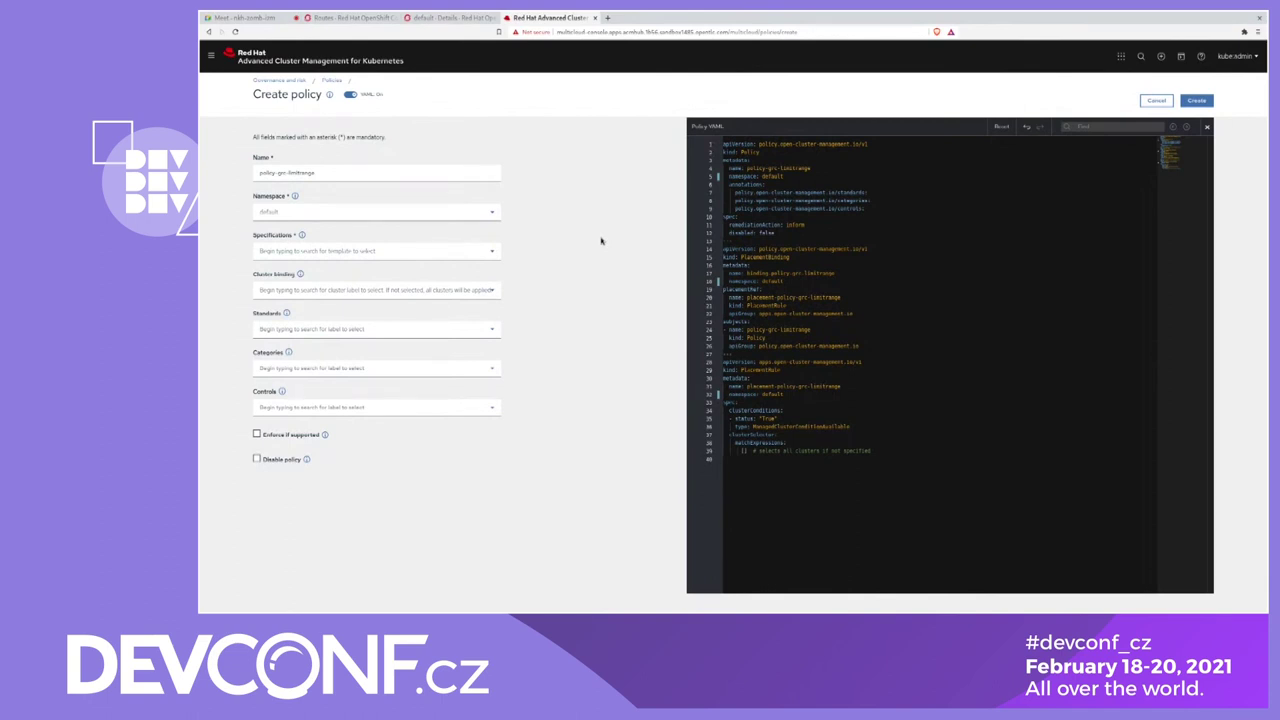
Use the LimitRange specification for the policy and highlight its object template in the policy YAML.
left_click(487, 253)
left_click(264, 337)
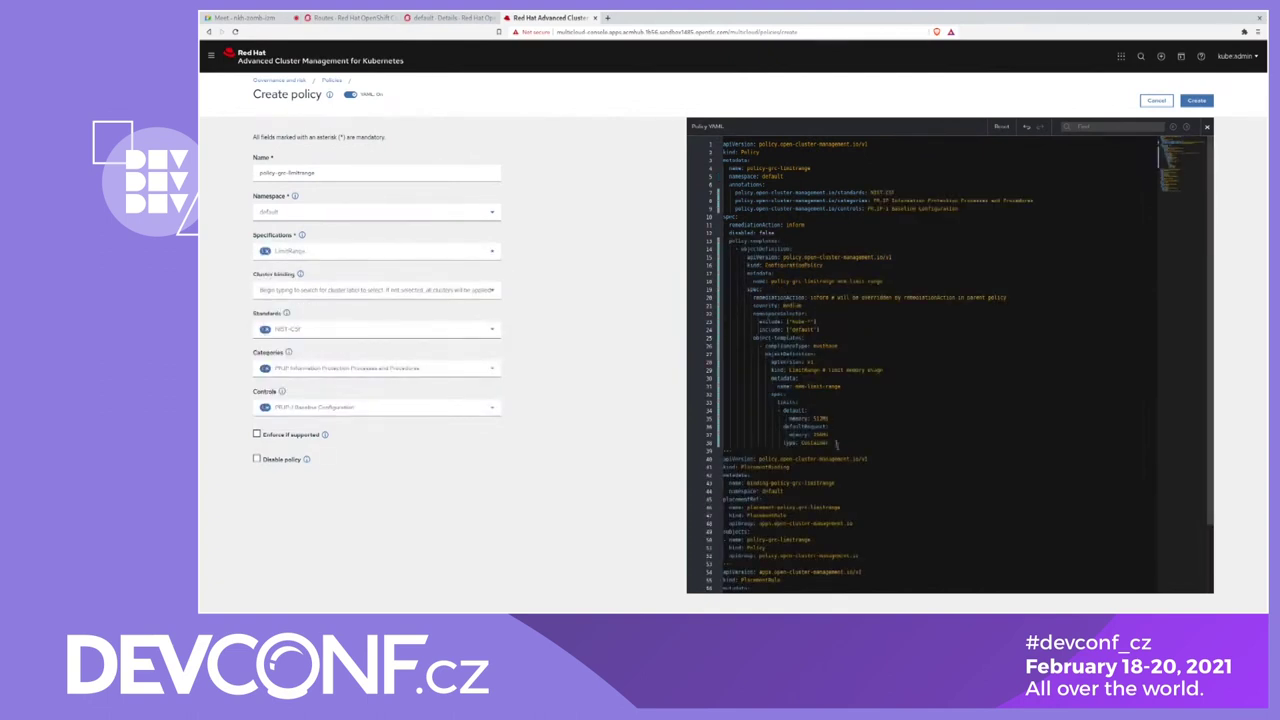
left_click_drag(836, 443, 723, 346)
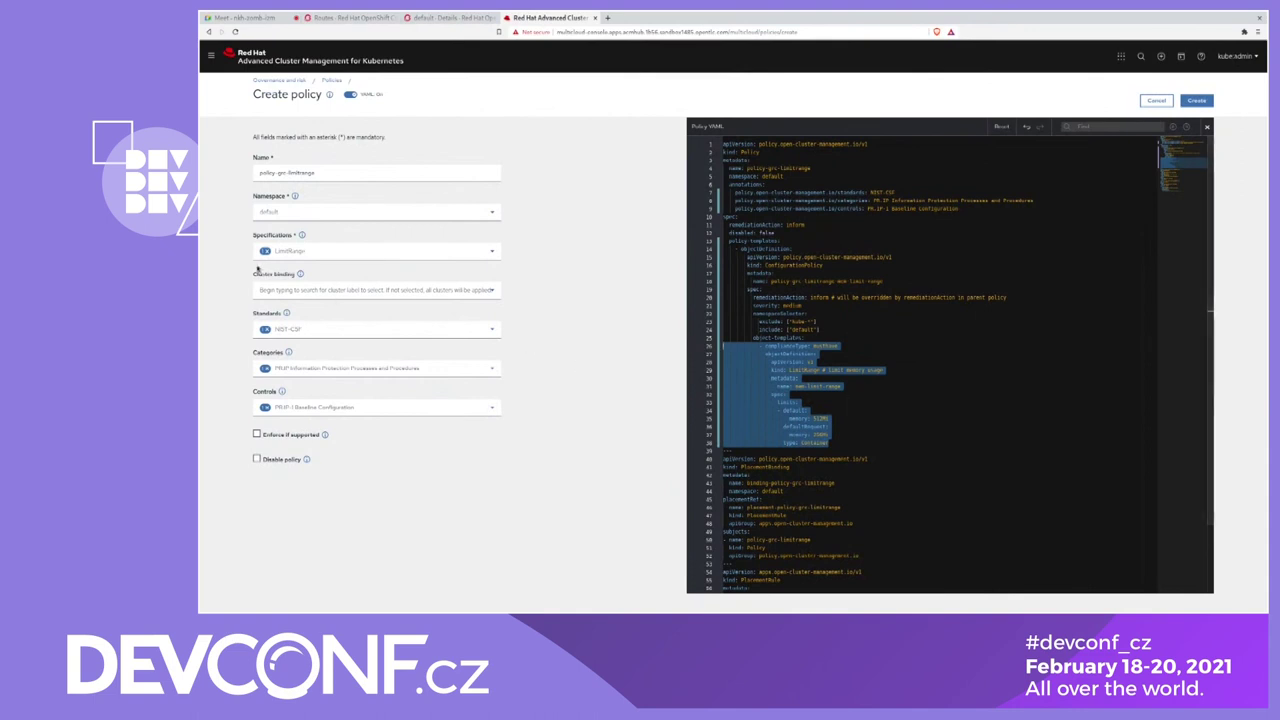
Bind the policy to clusters labelled cloud: "Amazon" and cloud: "Baremetal".
left_click(315, 291)
left_click(311, 307)
left_click(303, 325)
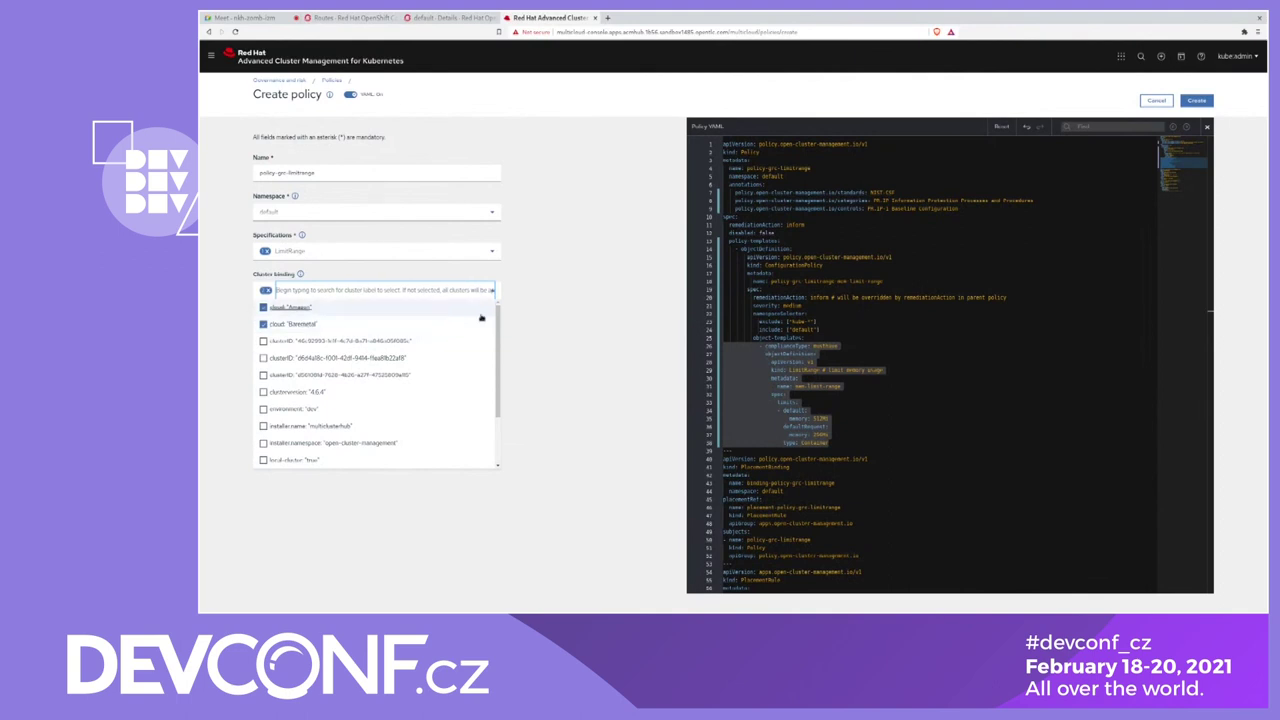
left_click(666, 340)
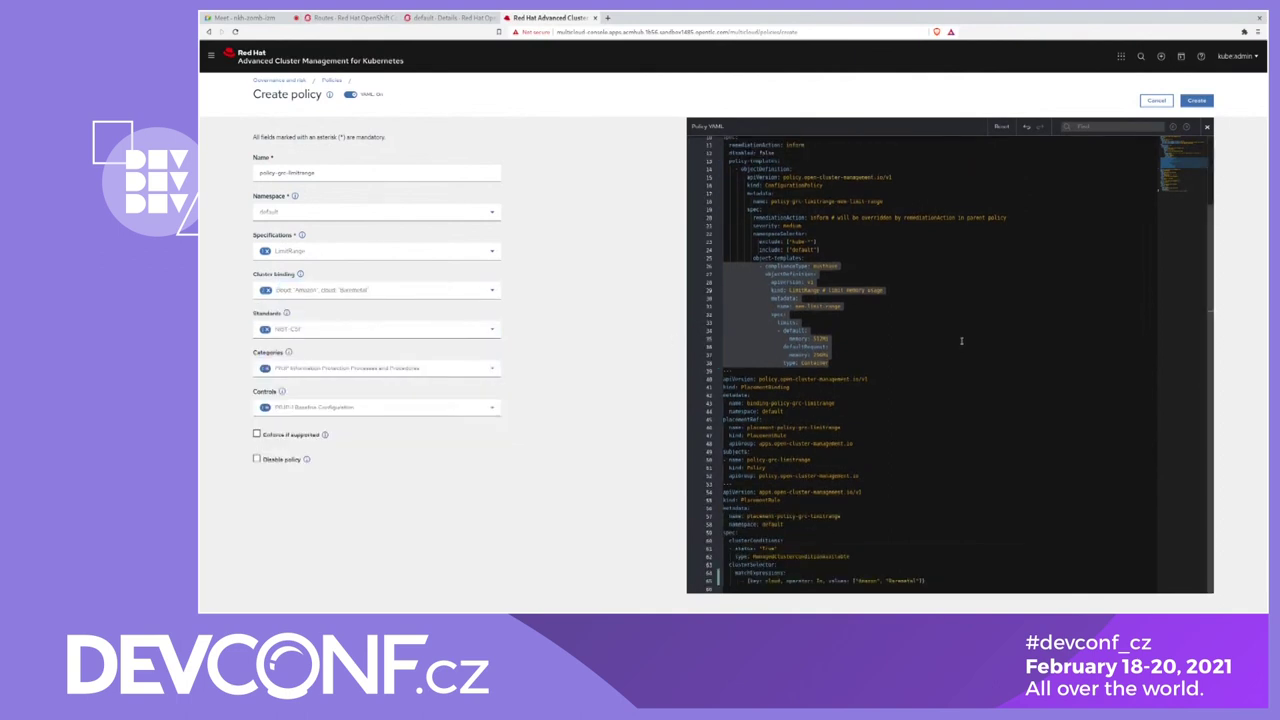
Highlight the PlacementBinding and the PlacementRule sections in the policy YAML to examine the cluster binding.
left_click_drag(858, 476, 720, 386)
left_click_drag(926, 581, 722, 490)
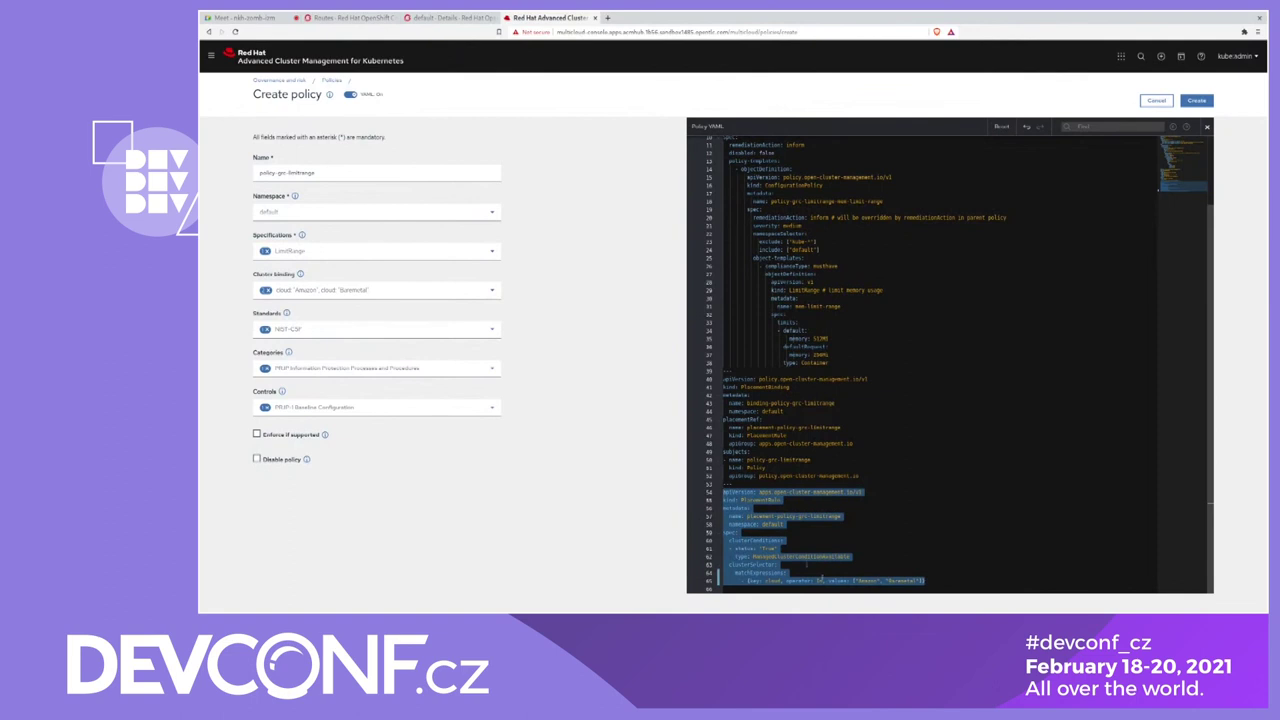
left_click(590, 334)
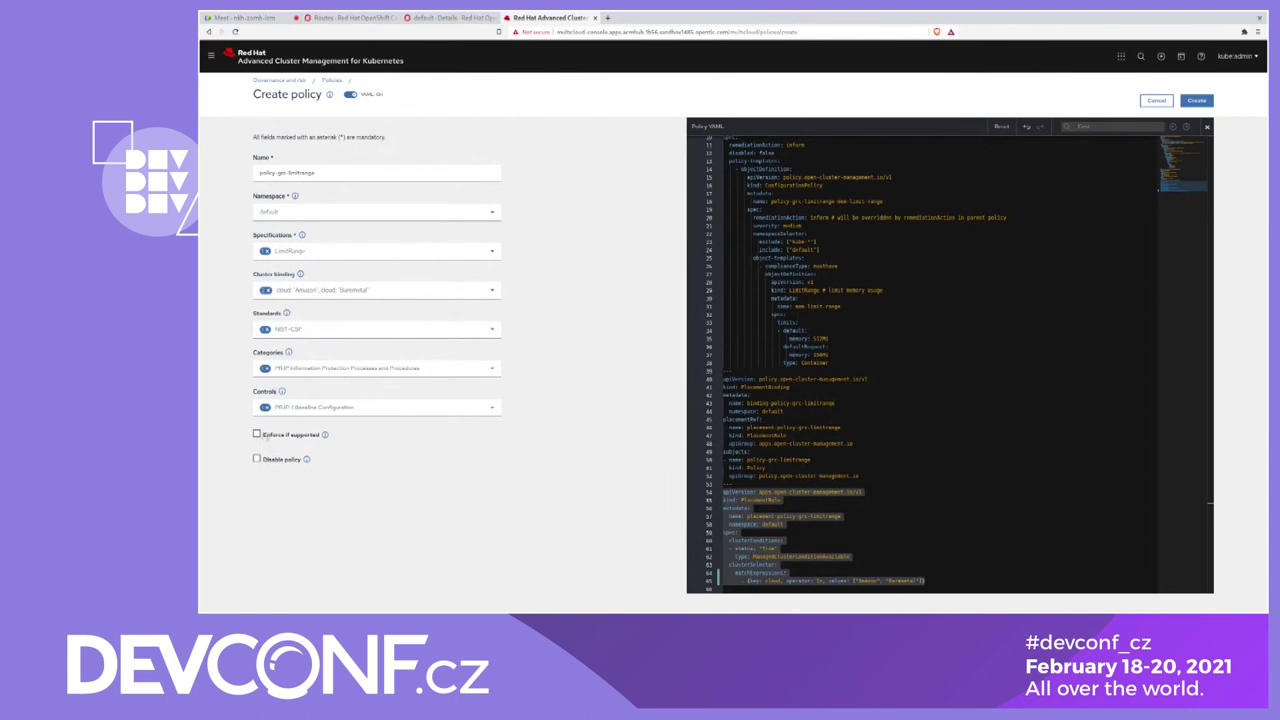
Try the Enforce if supported option, highlight the remediationAction line in the YAML, and turn the option off again.
left_click(257, 435)
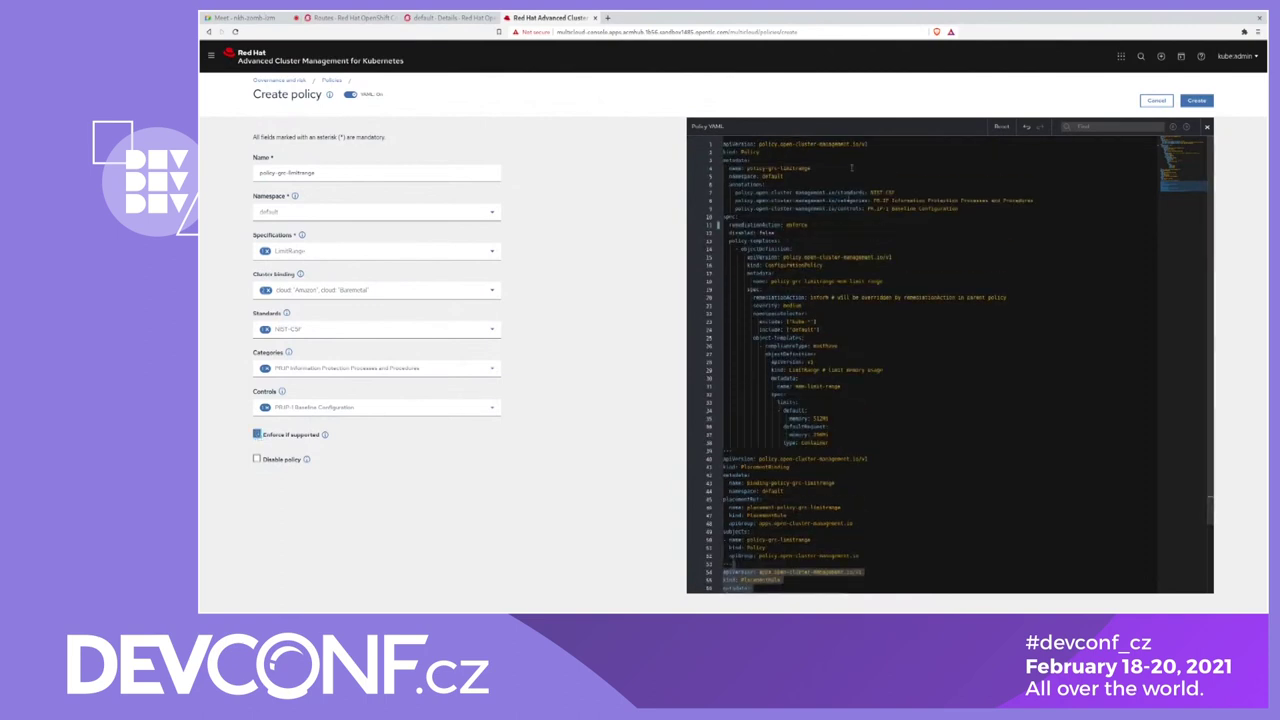
left_click_drag(816, 224, 718, 225)
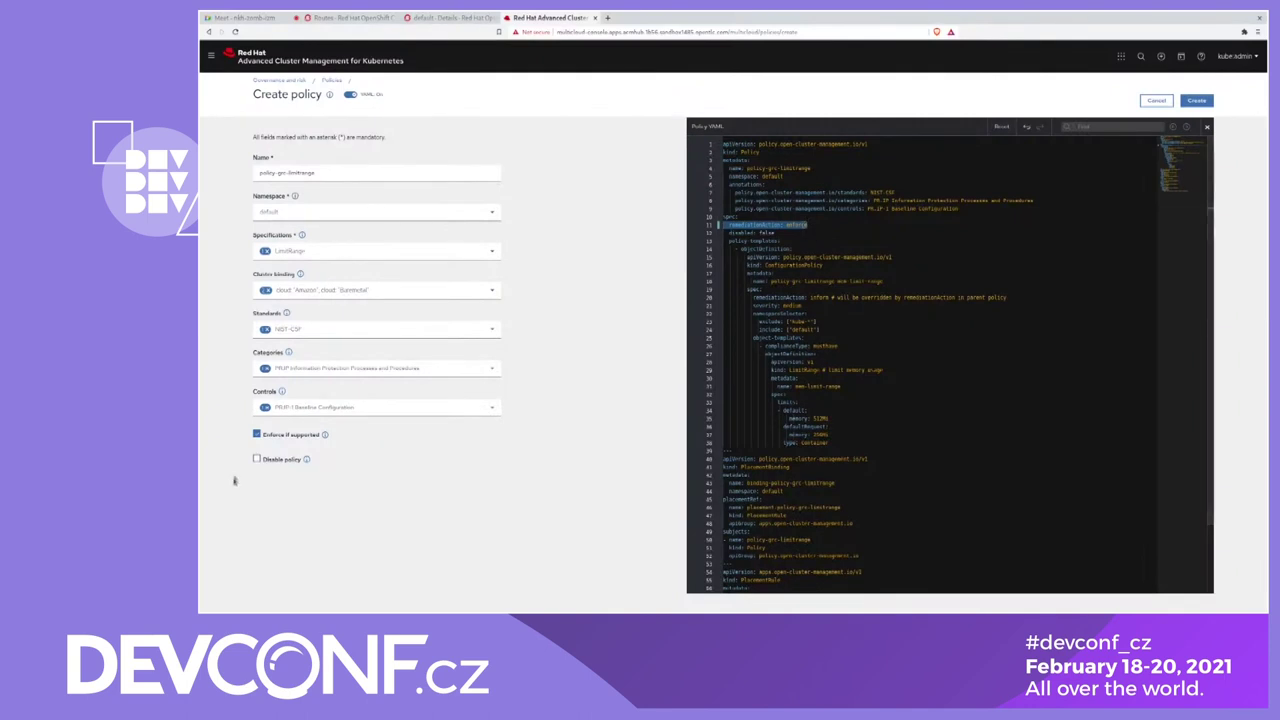
left_click(257, 435)
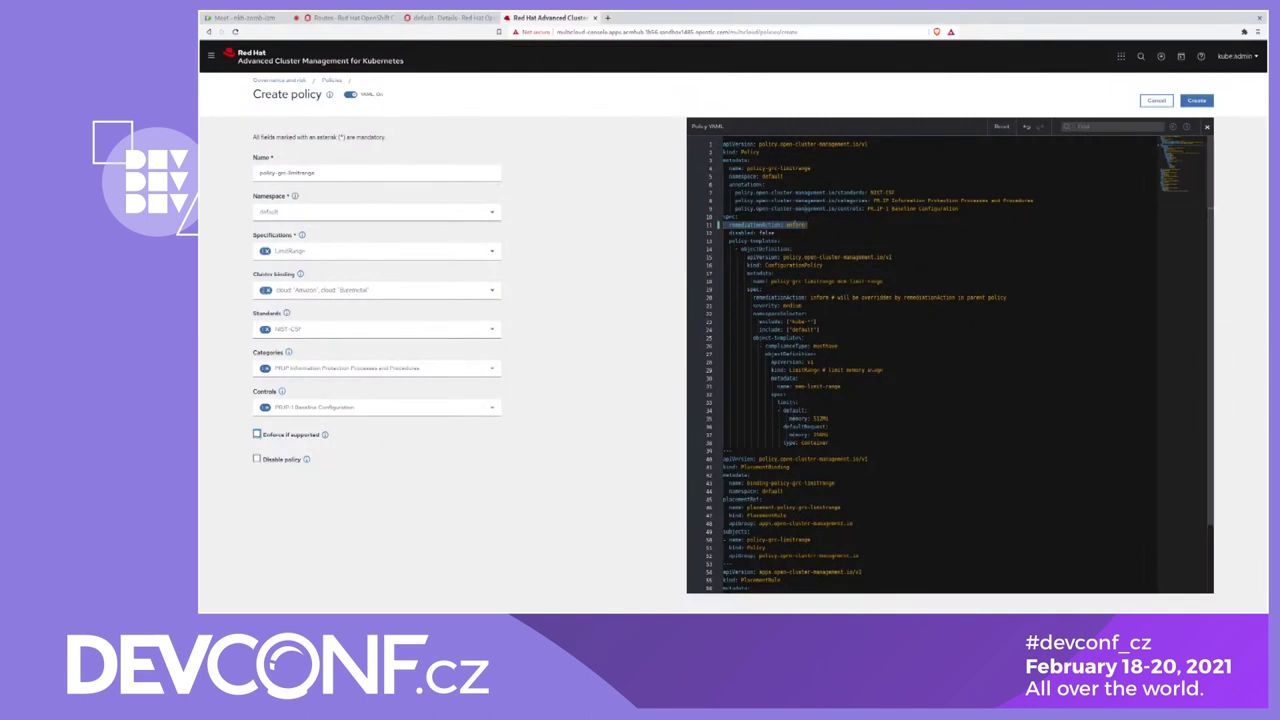
left_click(257, 435)
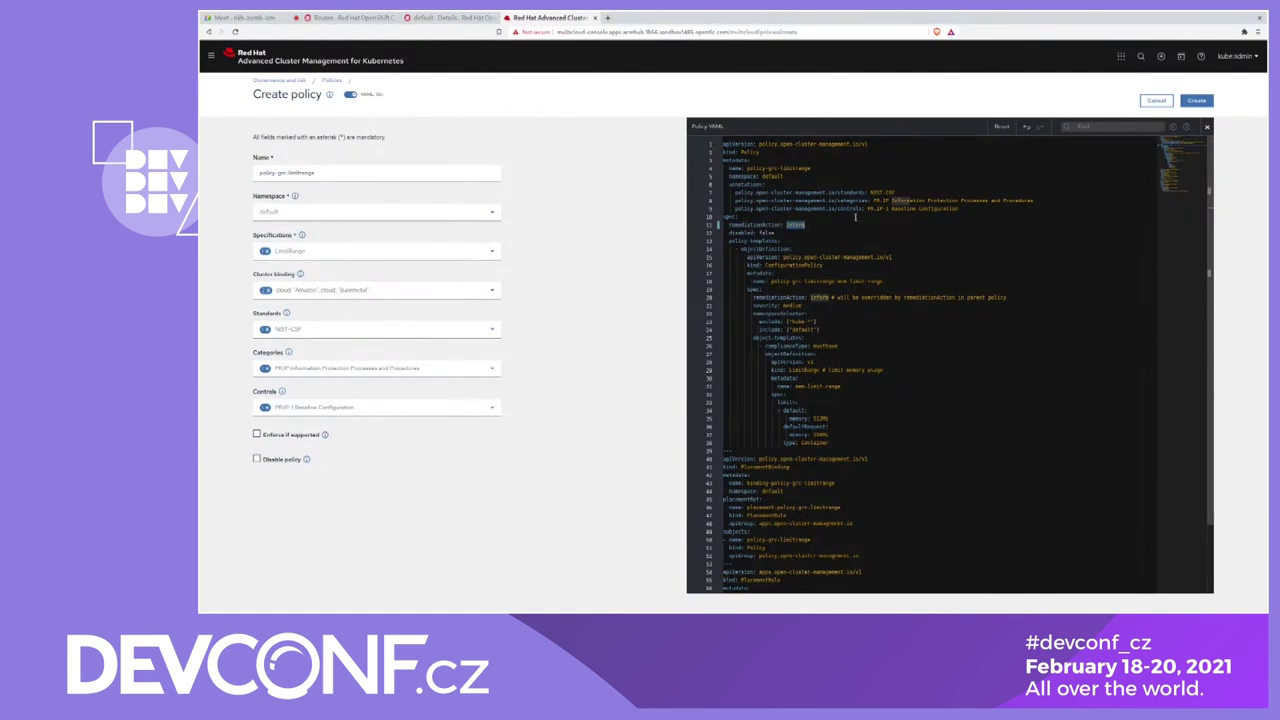
Create the policy in inform mode and open the per-cluster status of policy-grc-limitrange.
left_click(1198, 101)
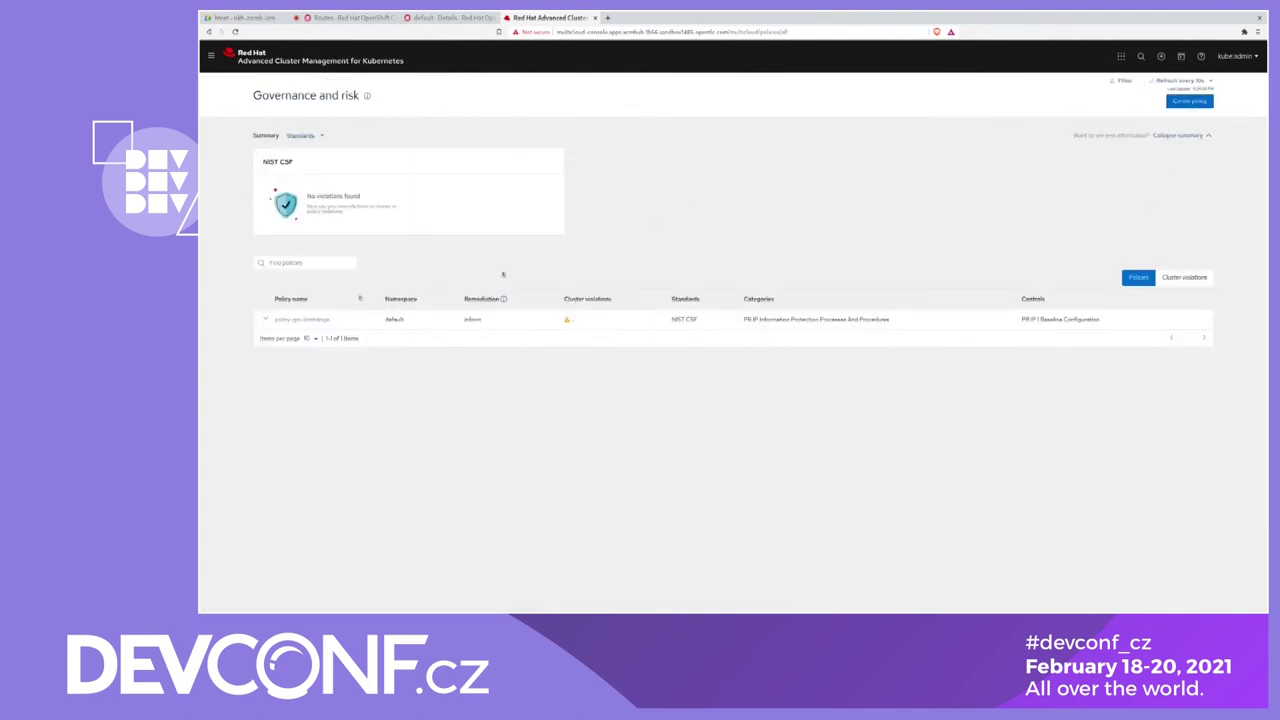
left_click(301, 320)
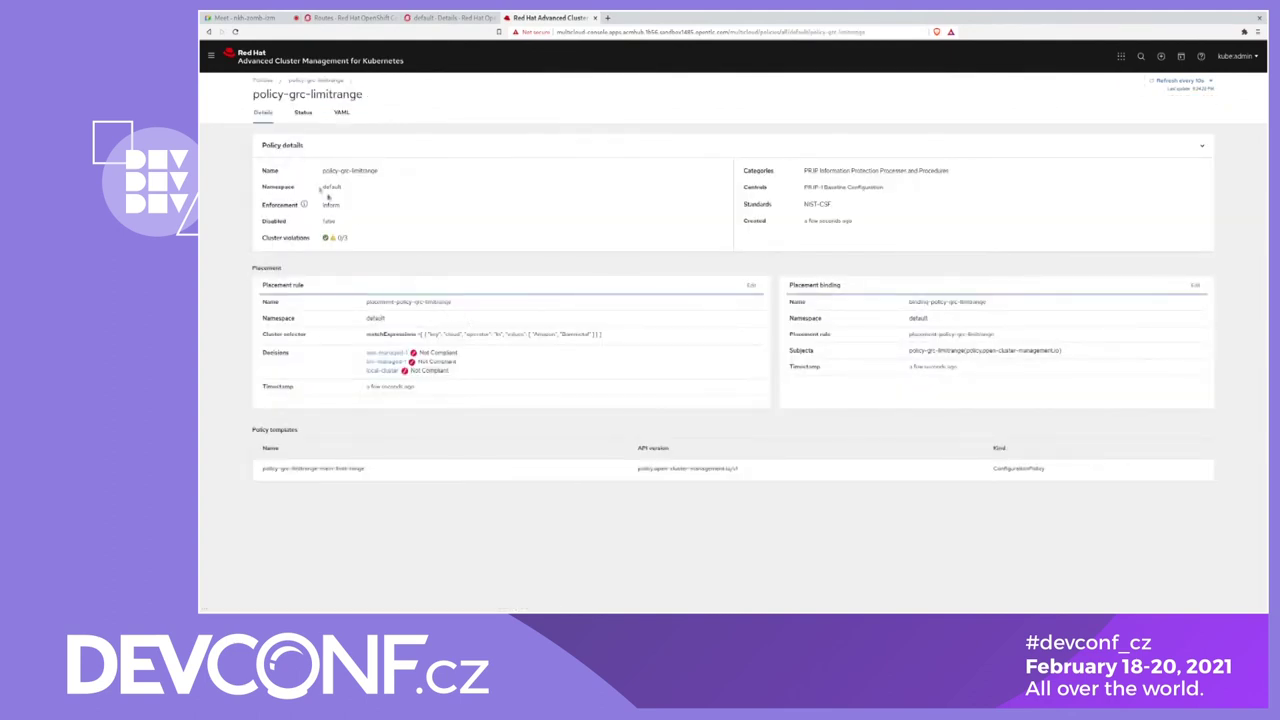
left_click(303, 112)
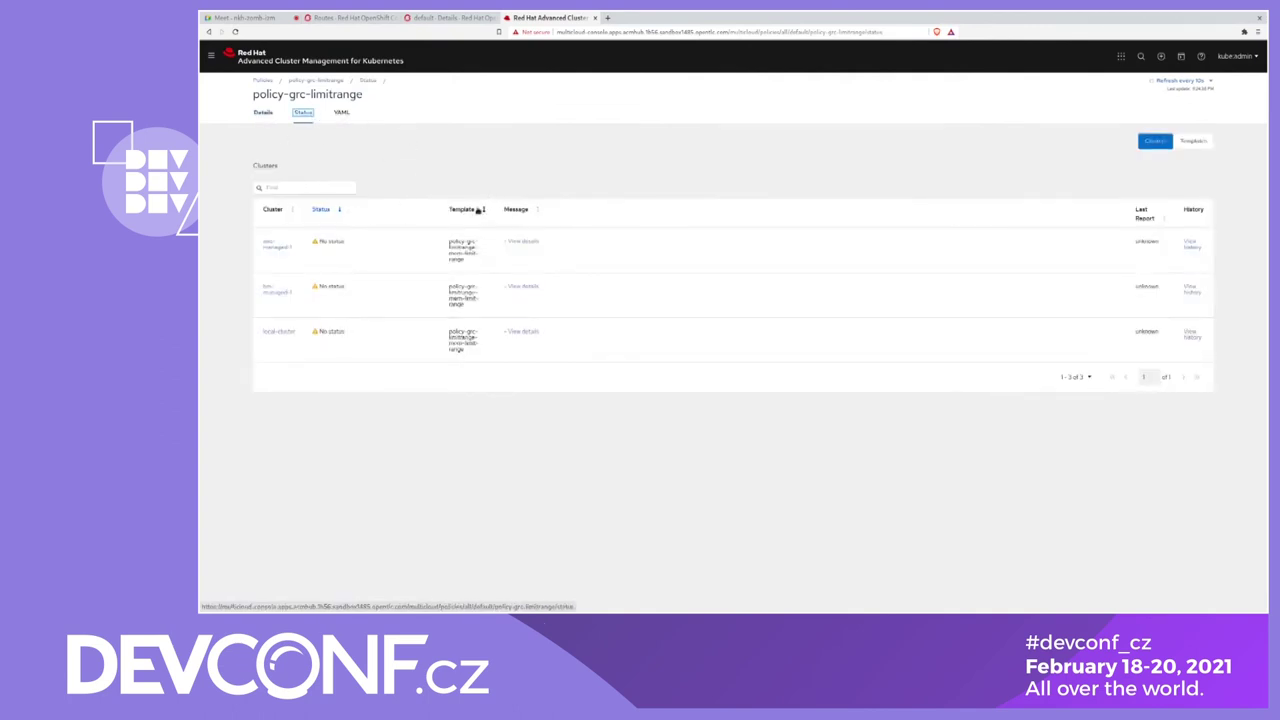
Refresh the policy's cluster status and highlight the compliance message for aws-managed-1.
left_click(235, 32)
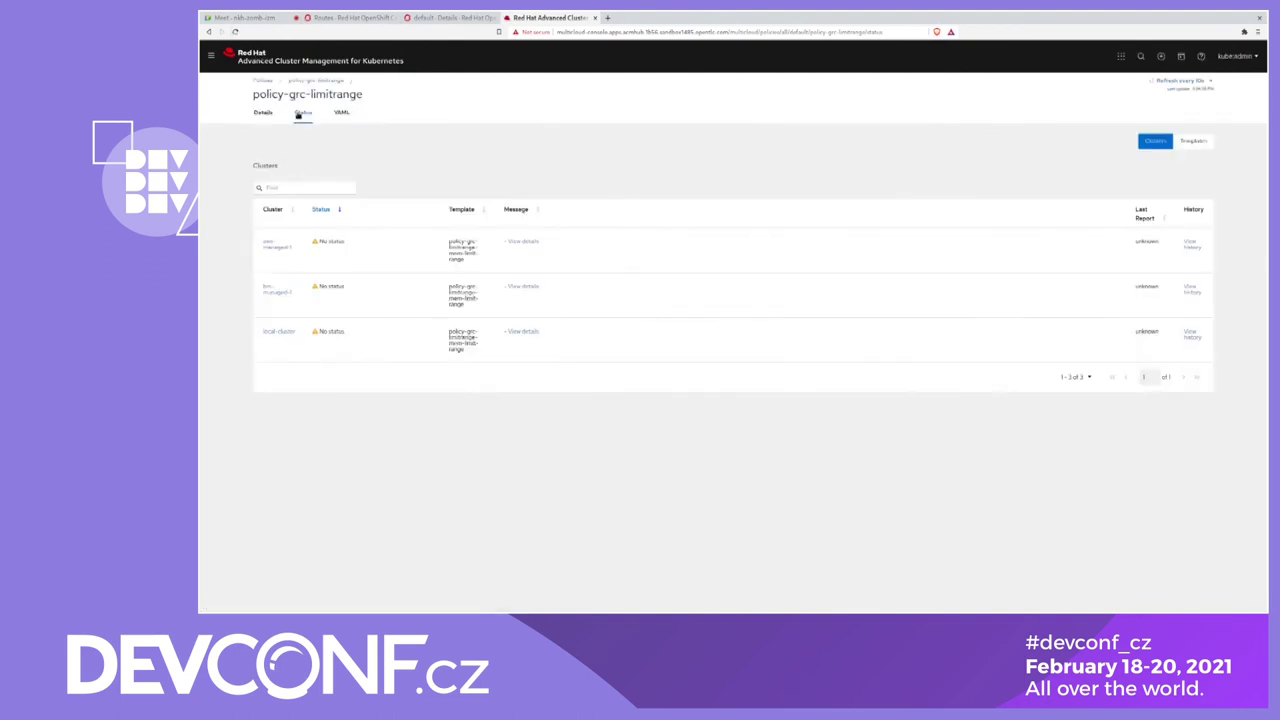
left_click(235, 32)
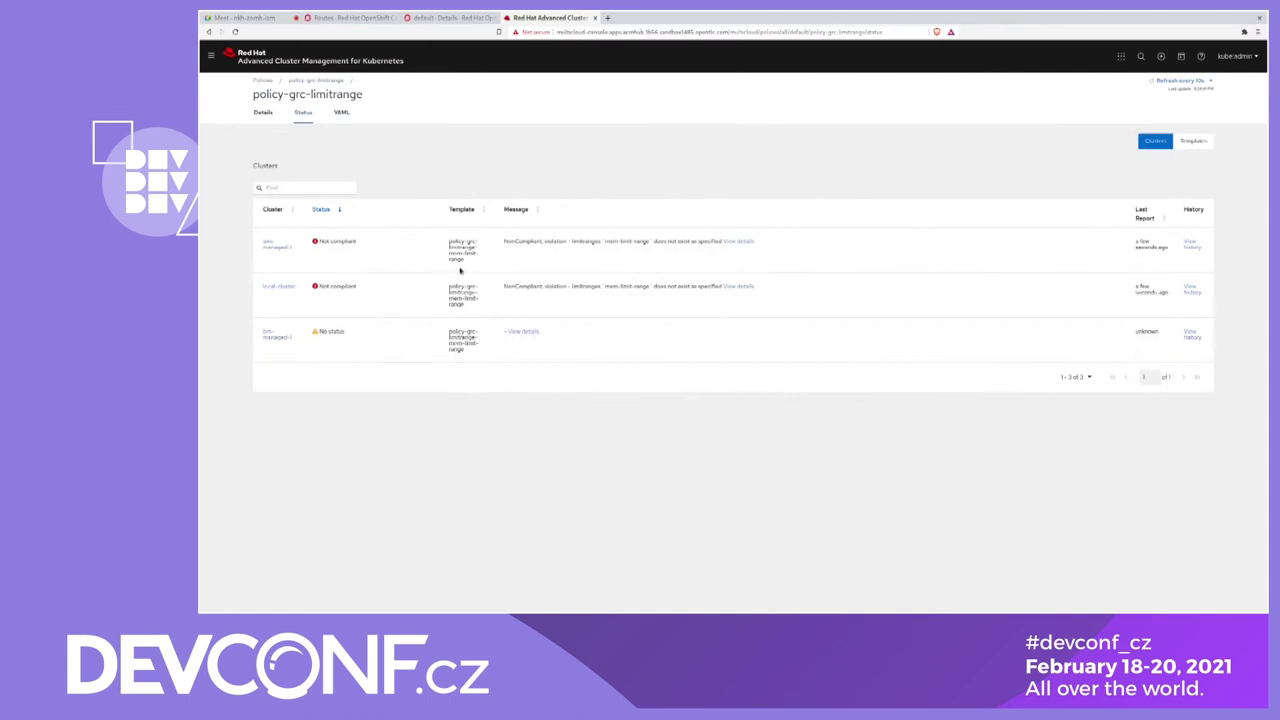
left_click_drag(503, 243, 660, 251)
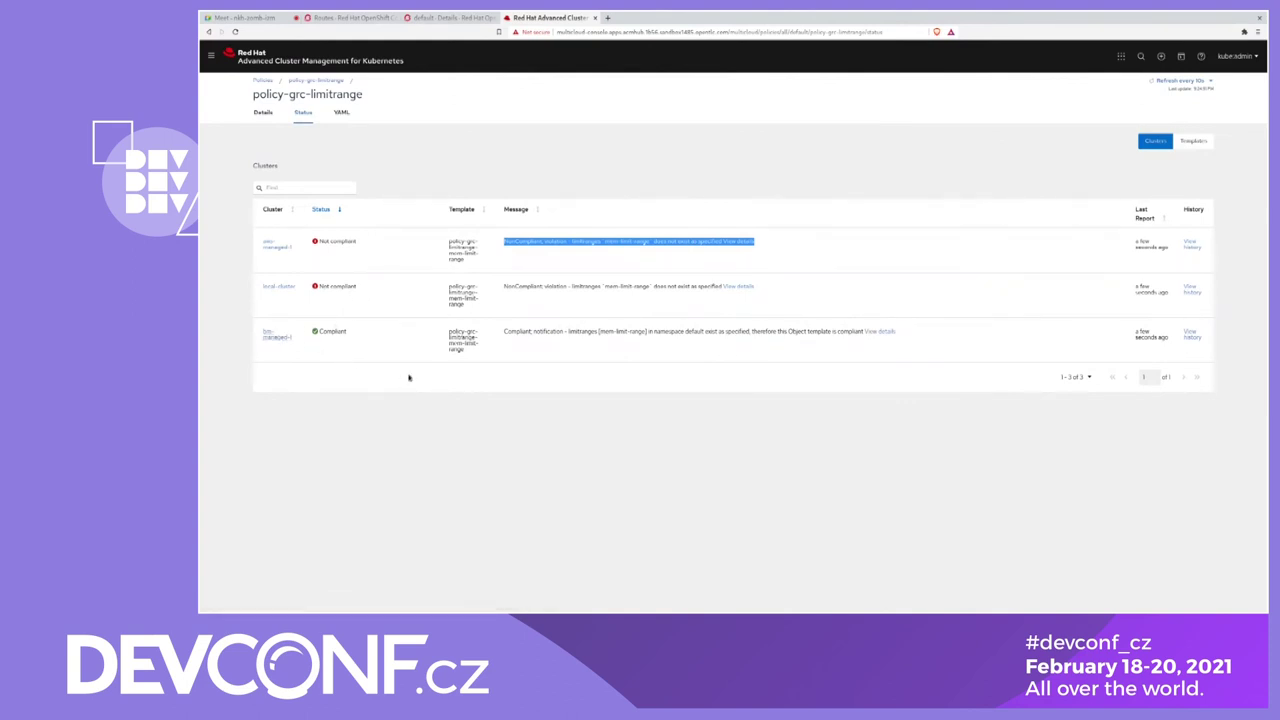
left_click(482, 315)
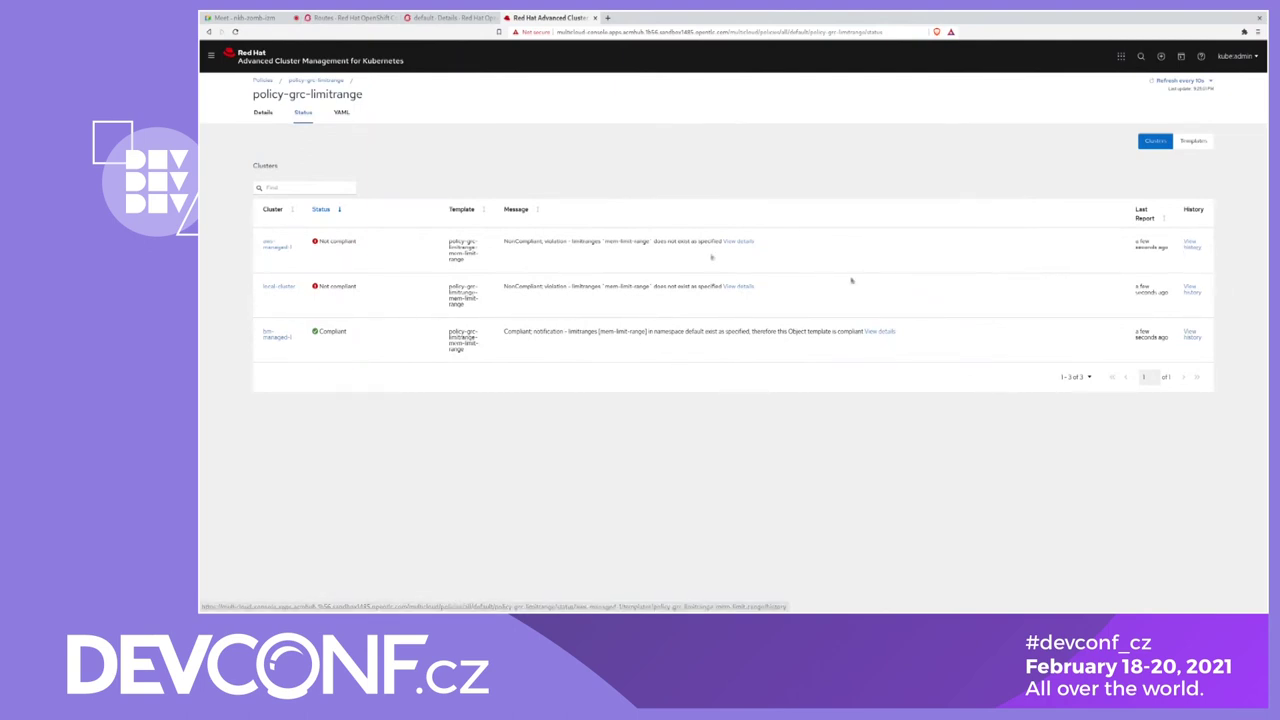
Return to the policy list and switch policy-grc-limitrange to enforce, confirming the change.
left_click(263, 81)
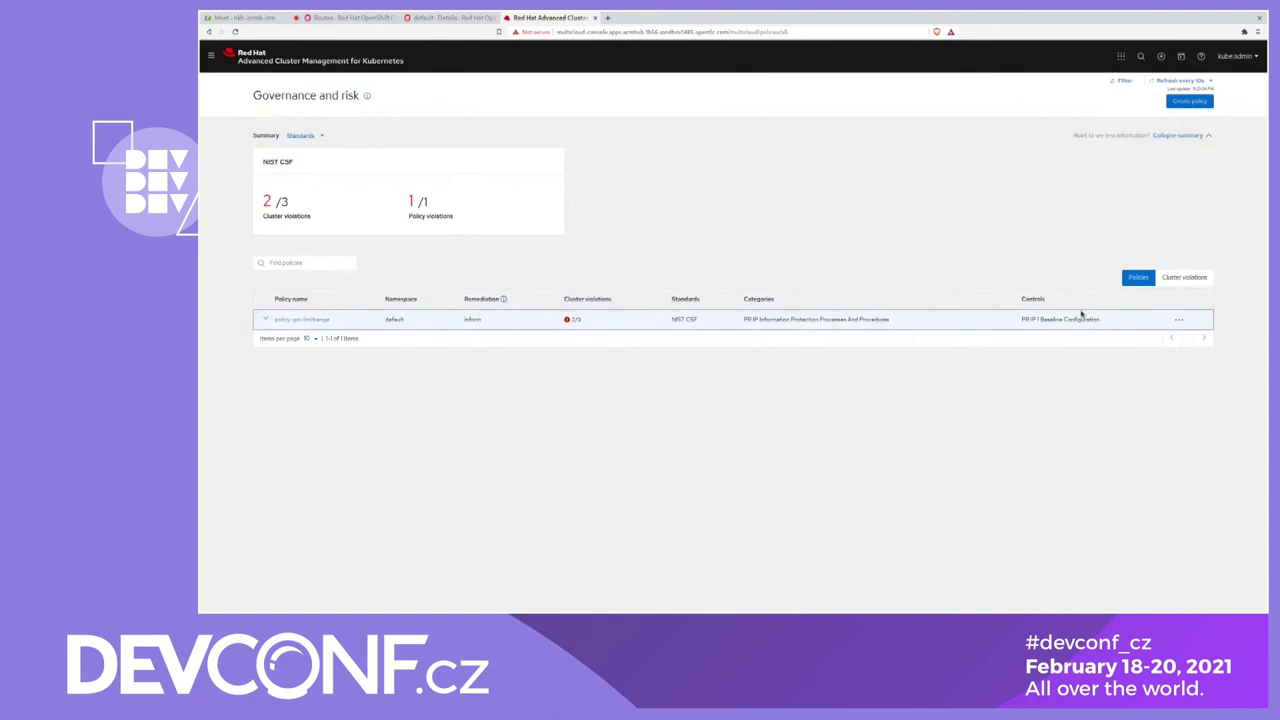
left_click(1181, 320)
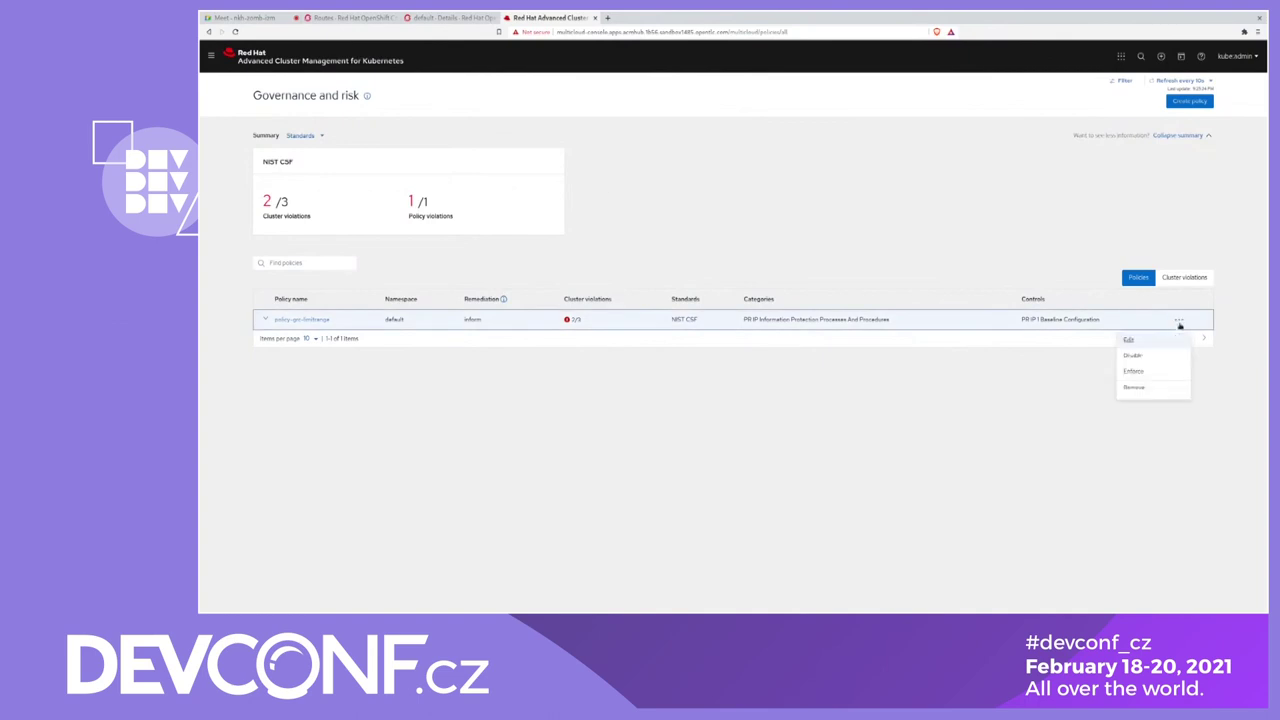
left_click(1156, 371)
left_click(884, 370)
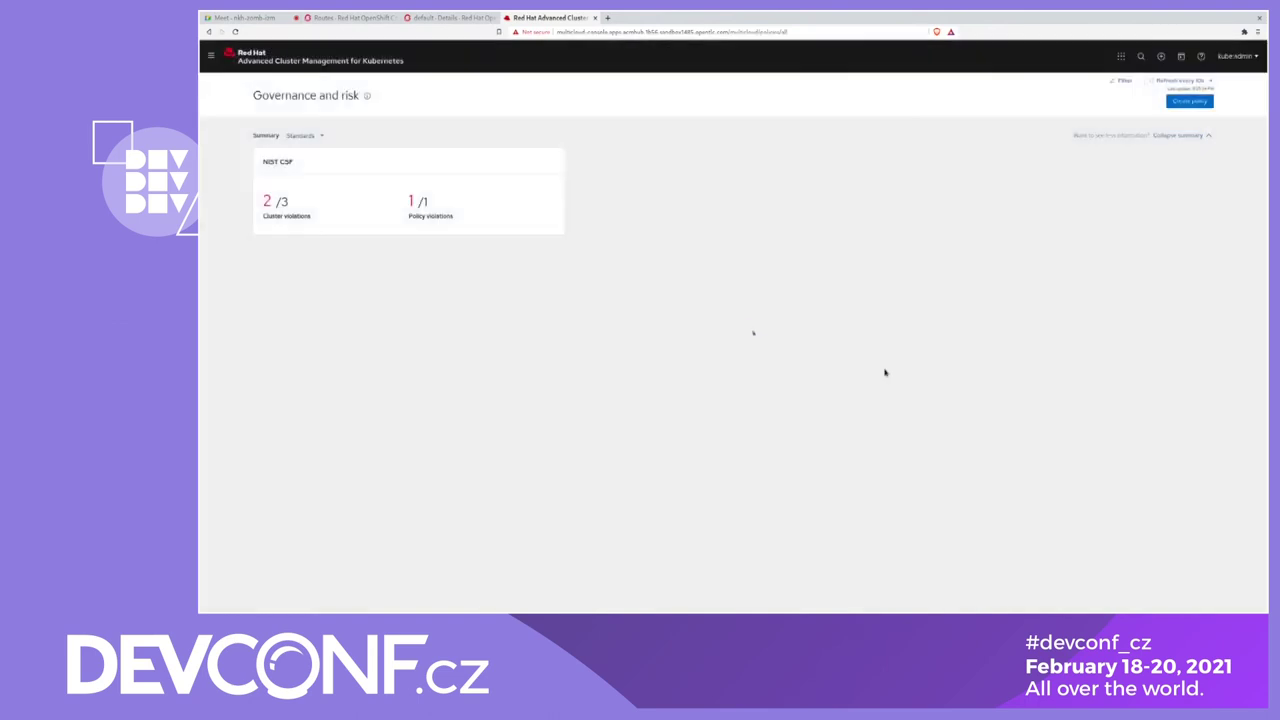
Check cluster compliance in the environments overview and reopen the details of policy-grc-limitrange under governance.
left_click(211, 55)
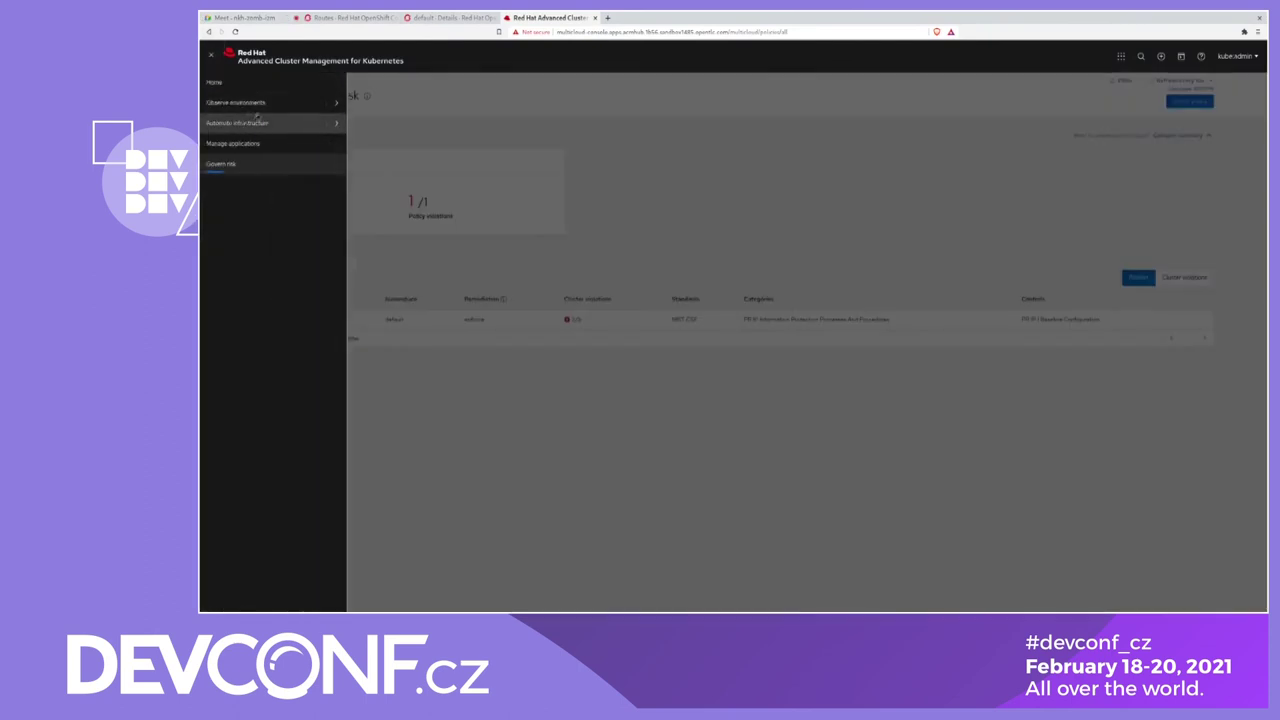
mouse_move(270, 103)
left_click(367, 103)
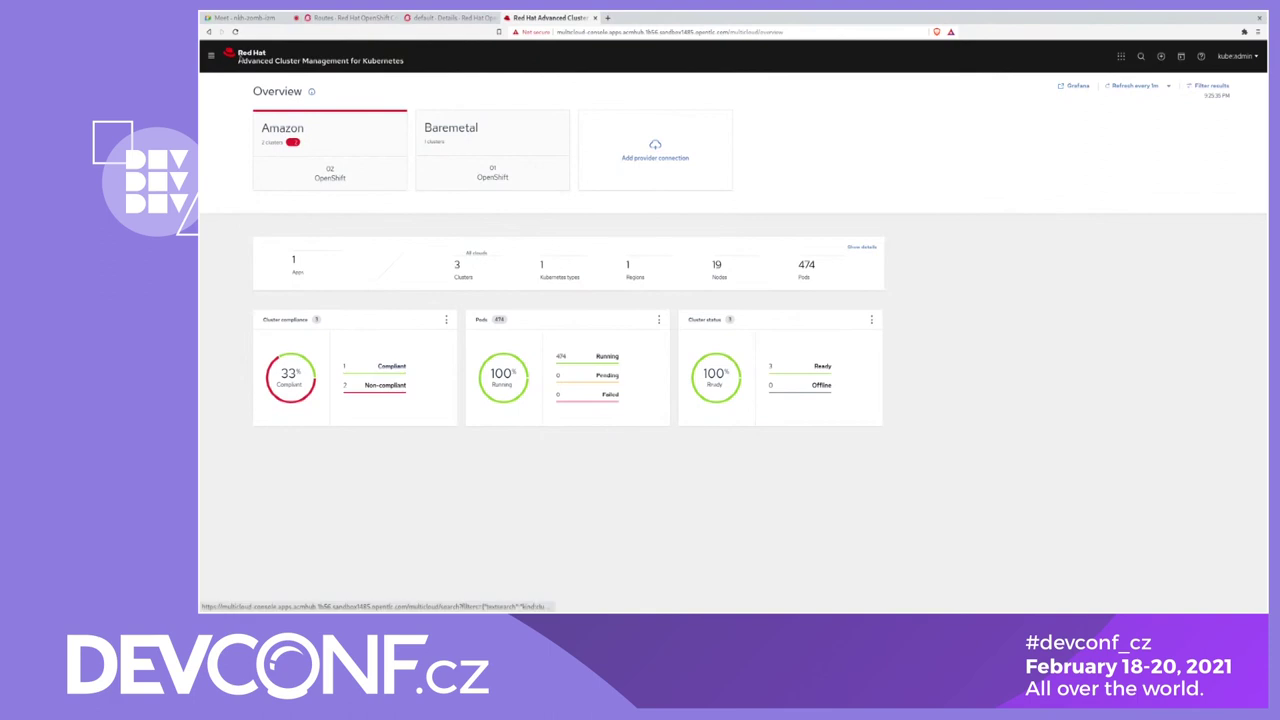
left_click(211, 55)
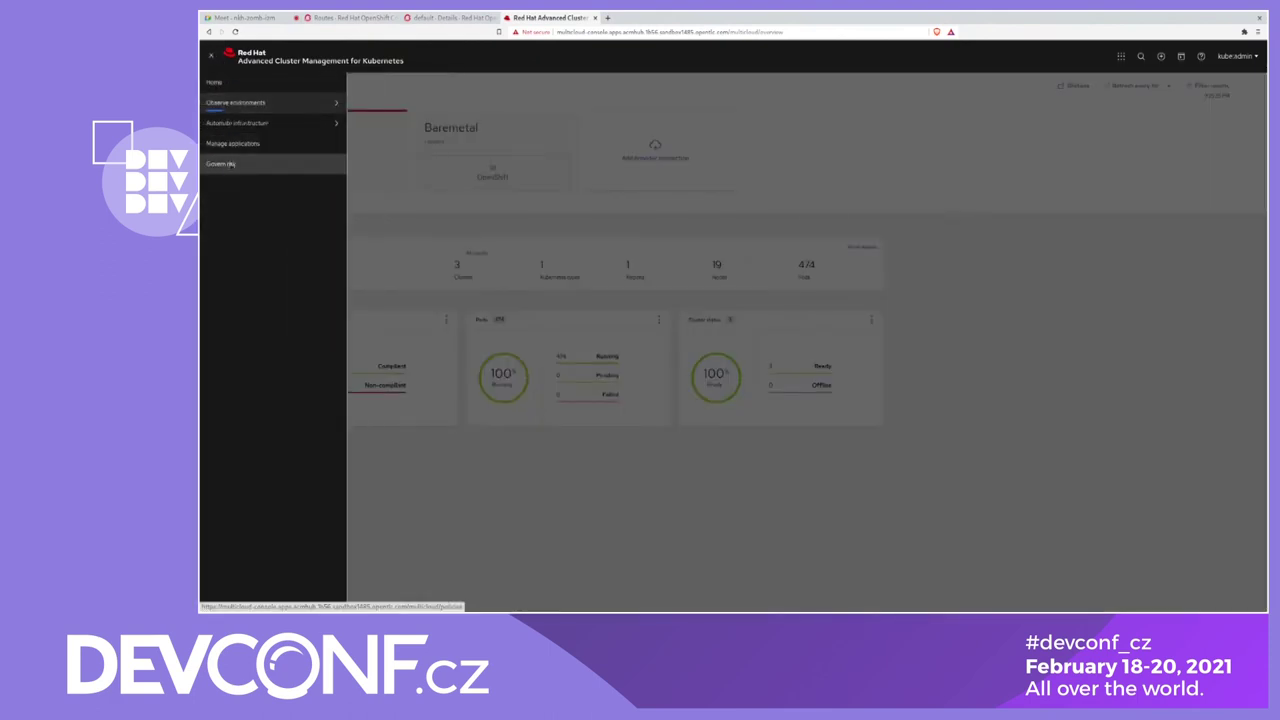
left_click(228, 163)
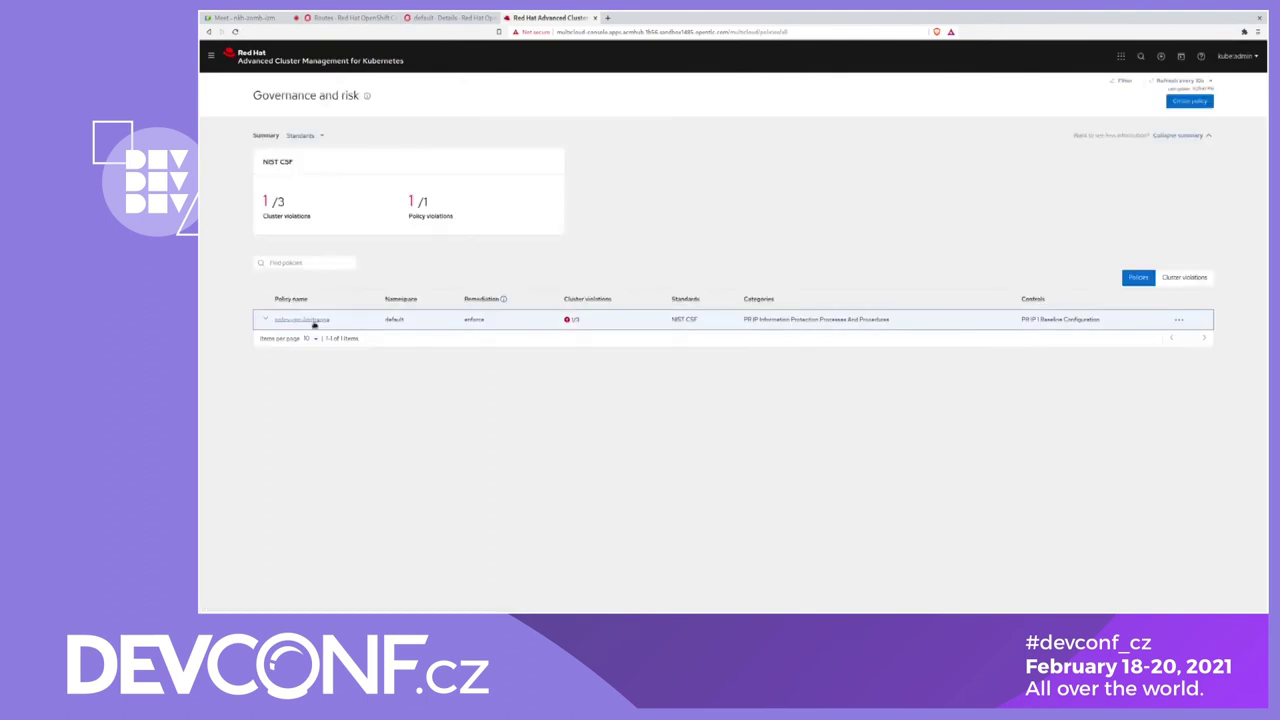
left_click(314, 320)
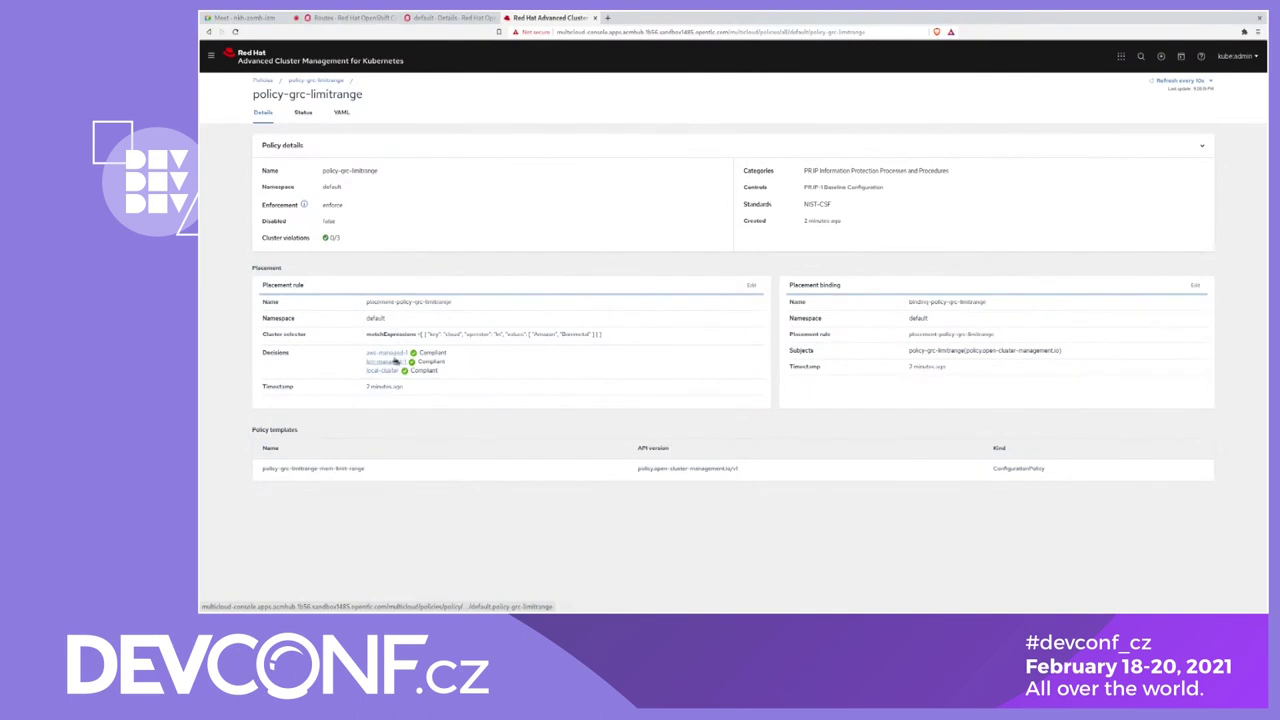
Return from the policy details to the environments overview to recheck cluster compliance.
left_click(211, 55)
mouse_move(238, 108)
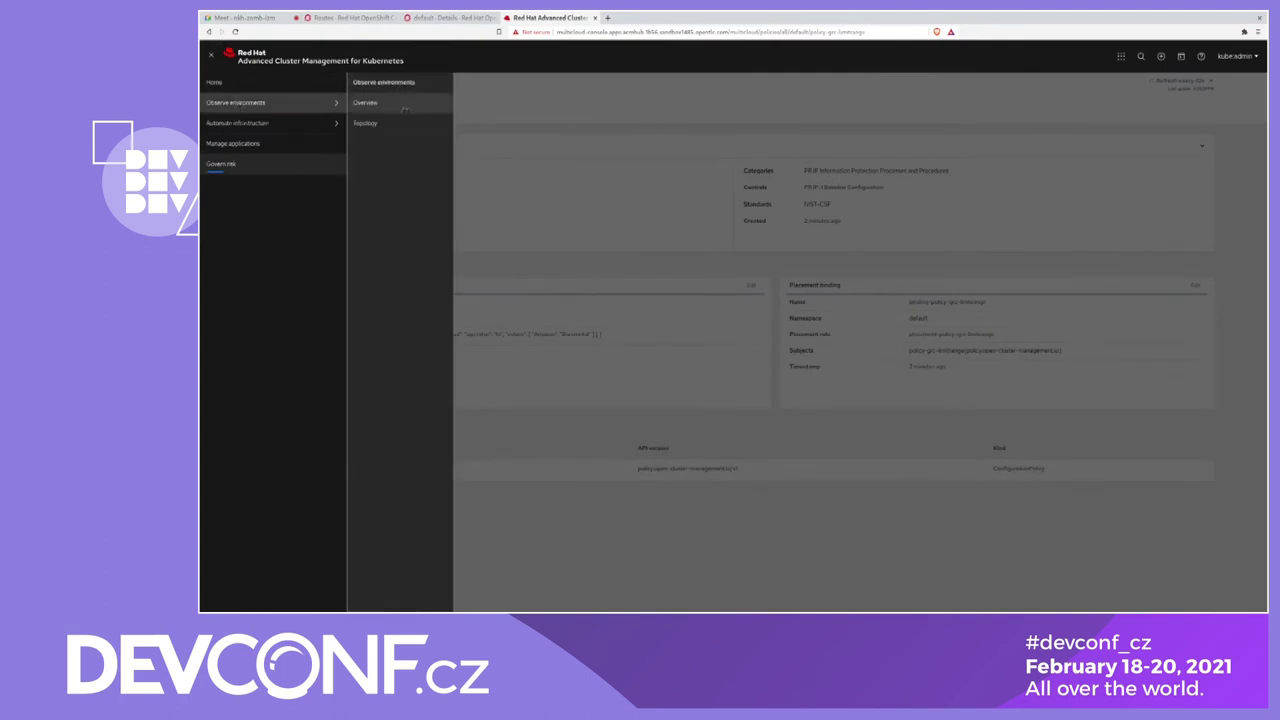
left_click(404, 106)
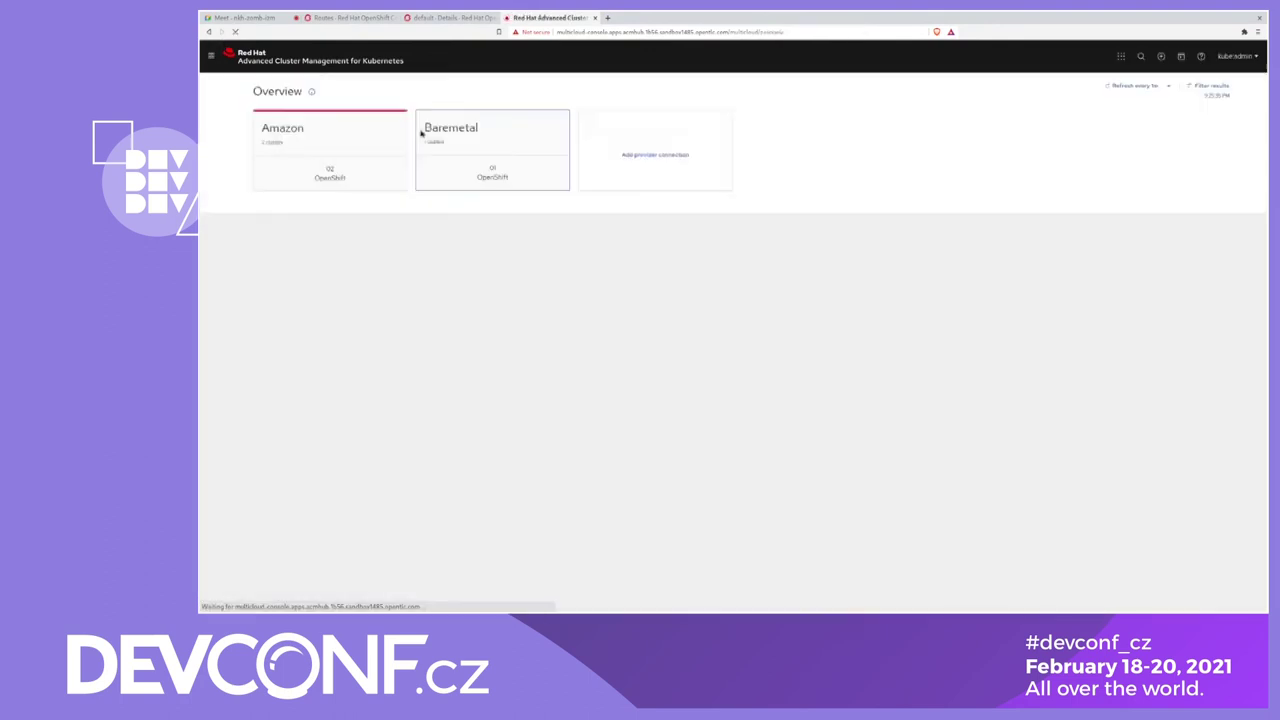